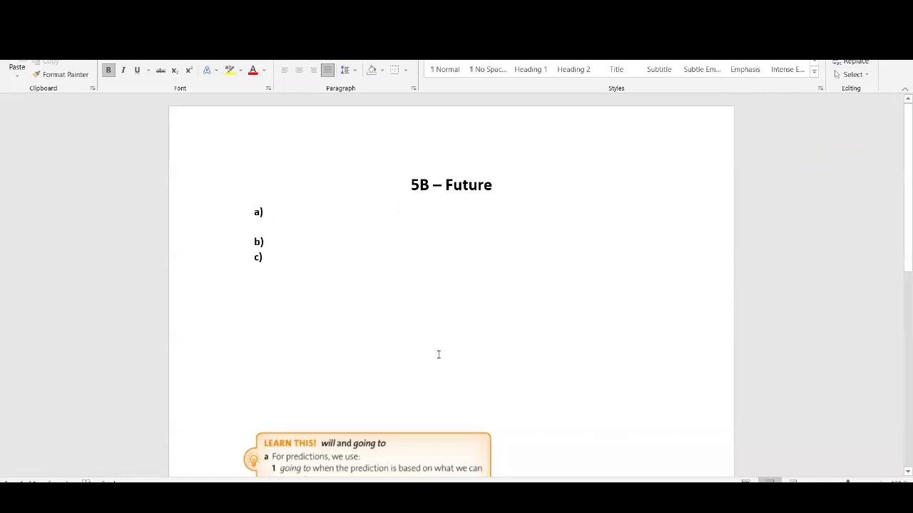
Step: Bring the Oxford Learner's Bookshelf e-book forward, showing the page 102 5B lesson on will and going to
{"action": "mouse_move", "coordinate": [73, 492]}
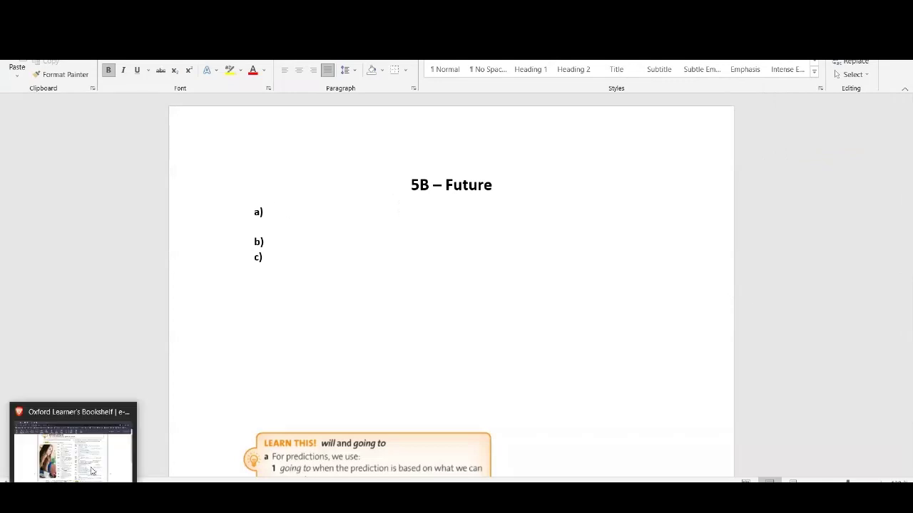
{"action": "left_click", "coordinate": [91, 470]}
Step: Turn on Draw & Highlight and underline 'move' in the 5B dialogue in red
{"action": "scroll", "coordinate": [302, 414], "scroll_direction": "up", "scroll_amount": 5}
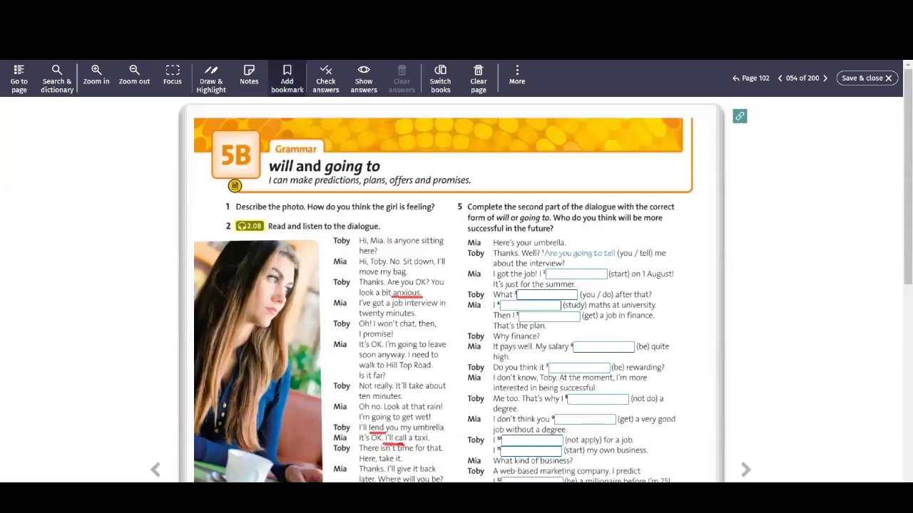
{"action": "scroll", "coordinate": [424, 404], "scroll_direction": "down", "scroll_amount": 1}
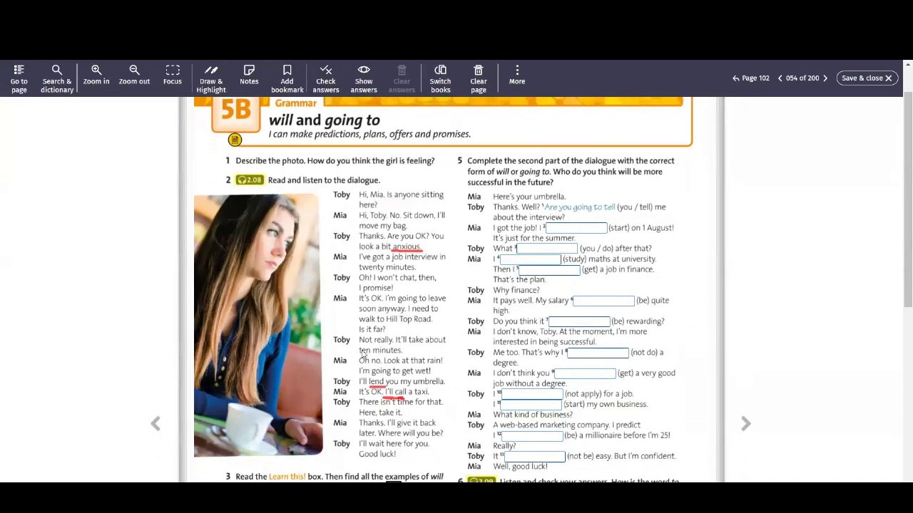
{"action": "scroll", "coordinate": [398, 357], "scroll_direction": "down", "scroll_amount": 1}
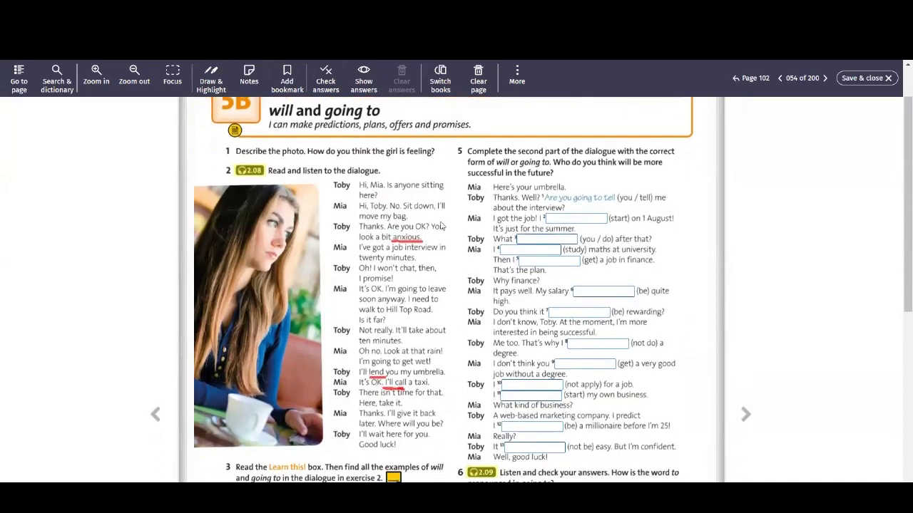
{"action": "left_click", "coordinate": [211, 79]}
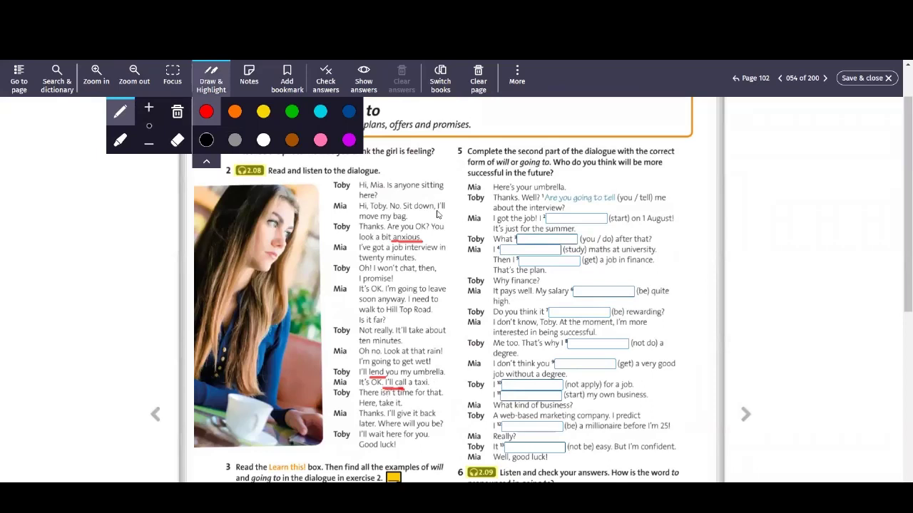
{"action": "left_click_drag", "start_coordinate": [439, 212], "coordinate": [443, 212]}
{"action": "left_click_drag", "start_coordinate": [359, 221], "coordinate": [377, 221]}
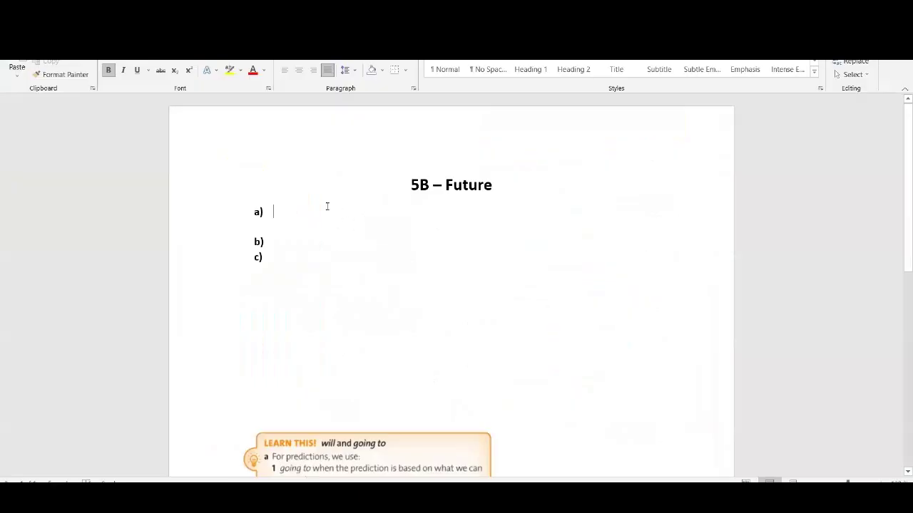
Step: Type 'I will call a taxi.' as item a)
{"action": "key", "text": "ctrl+Home"}
{"action": "left_click", "coordinate": [310, 211]}
{"action": "type", "text": "I will call a taxi."}
{"action": "key", "text": "Return"}
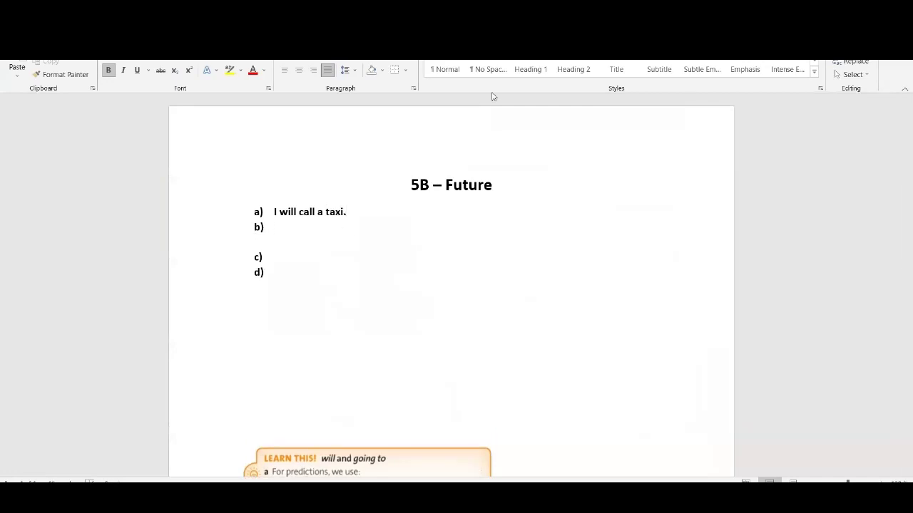
Step: Add an unnumbered starred line: '* I won't call a taxi. I want to call a taxi.'
{"action": "key", "text": "BackSpace"}
{"action": "type", "text": "*"}
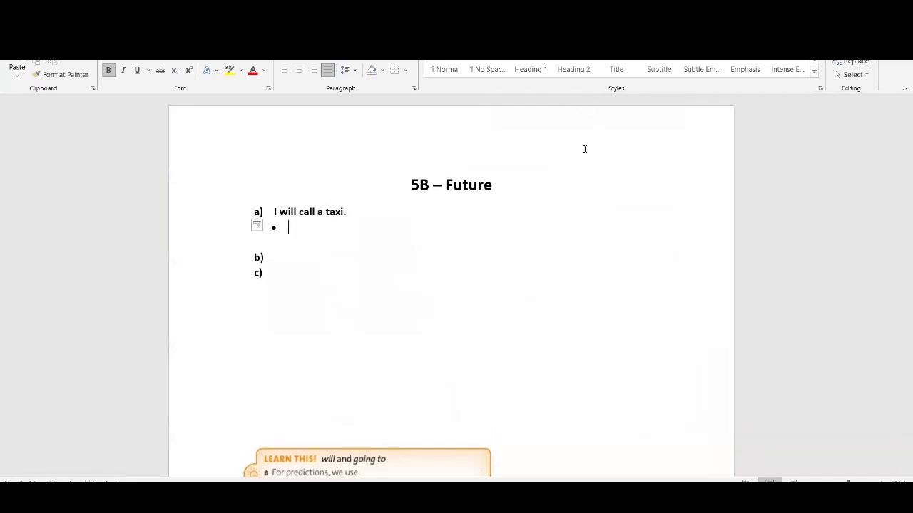
{"action": "key", "text": "ctrl+z"}
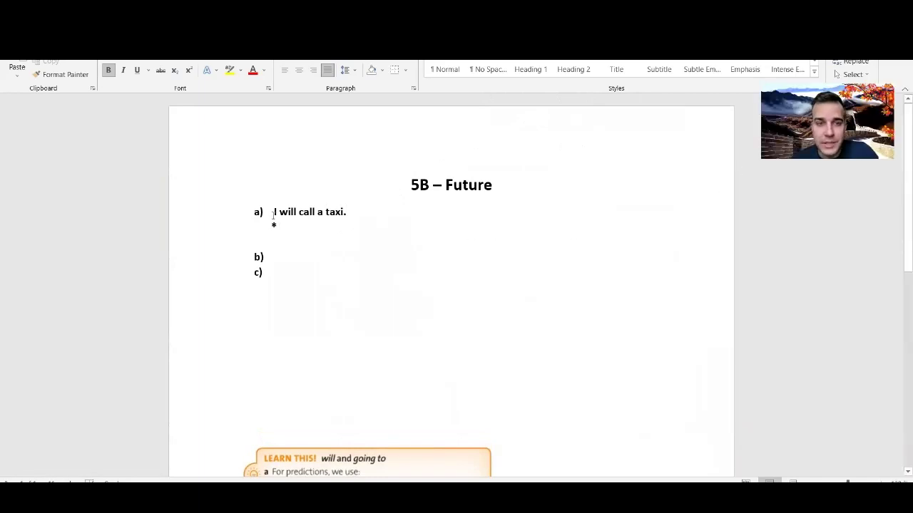
{"action": "left_click_drag", "start_coordinate": [273, 212], "coordinate": [346, 214]}
{"action": "left_click", "coordinate": [371, 243]}
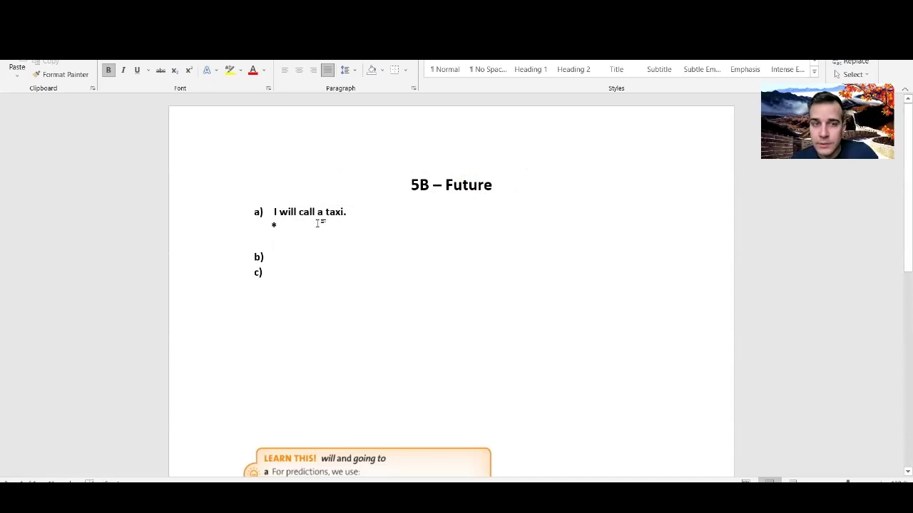
{"action": "type", "text": "I won'"}
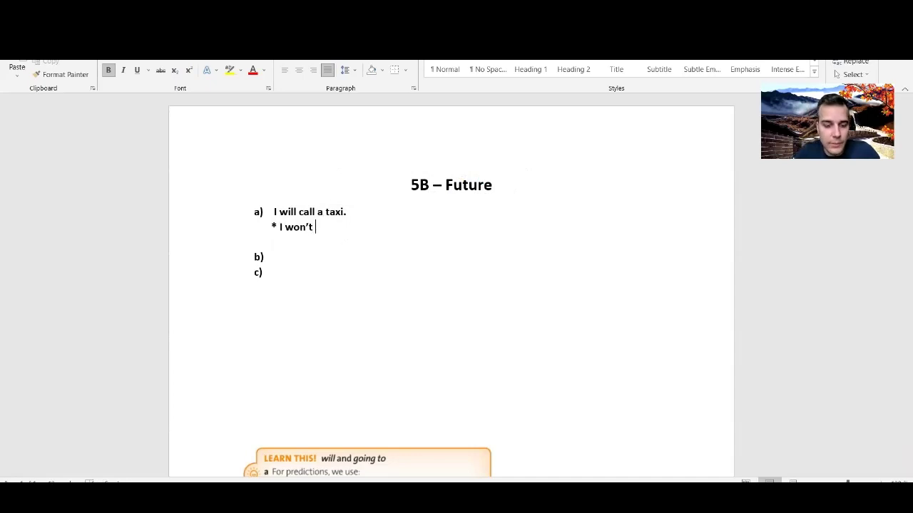
{"action": "type", "text": "t call a taxi"}
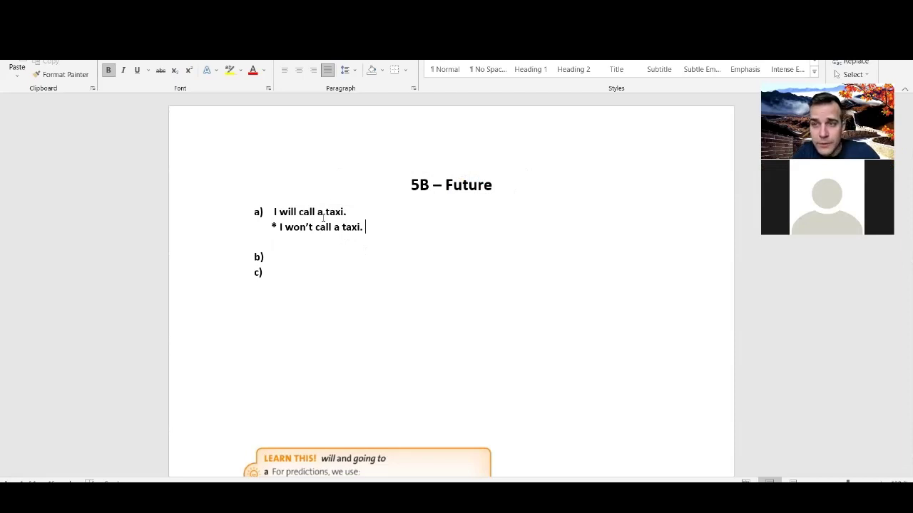
{"action": "type", "text": ". I want t"}
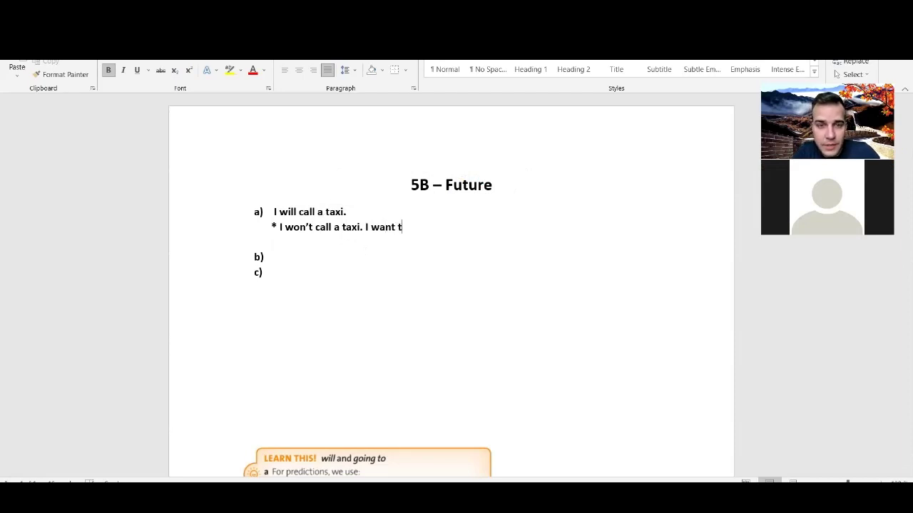
{"action": "type", "text": "o call a taxi."}
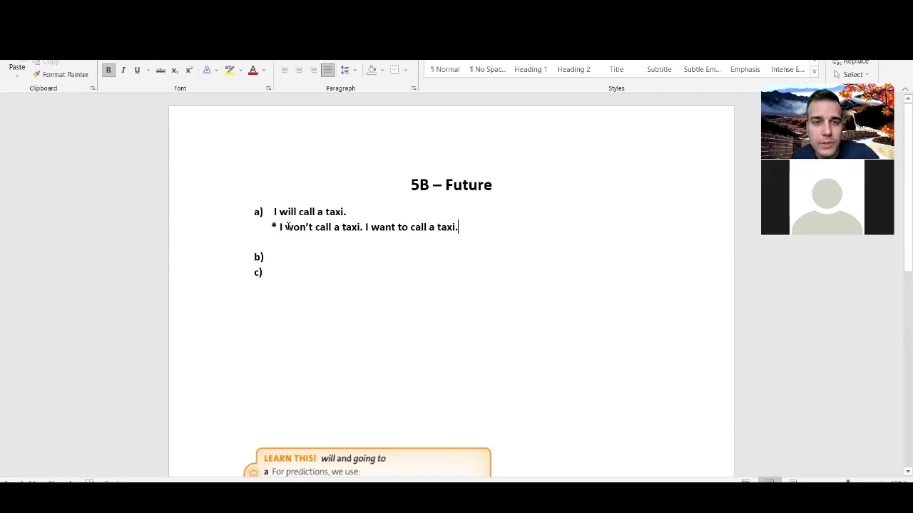
{"action": "left_click_drag", "start_coordinate": [285, 227], "coordinate": [348, 226]}
{"action": "left_click", "coordinate": [348, 226]}
Step: Look up 'want' in the Cambridge dictionary and paste its pronunciation /wɒnt/ into Word
{"action": "key", "text": "super"}
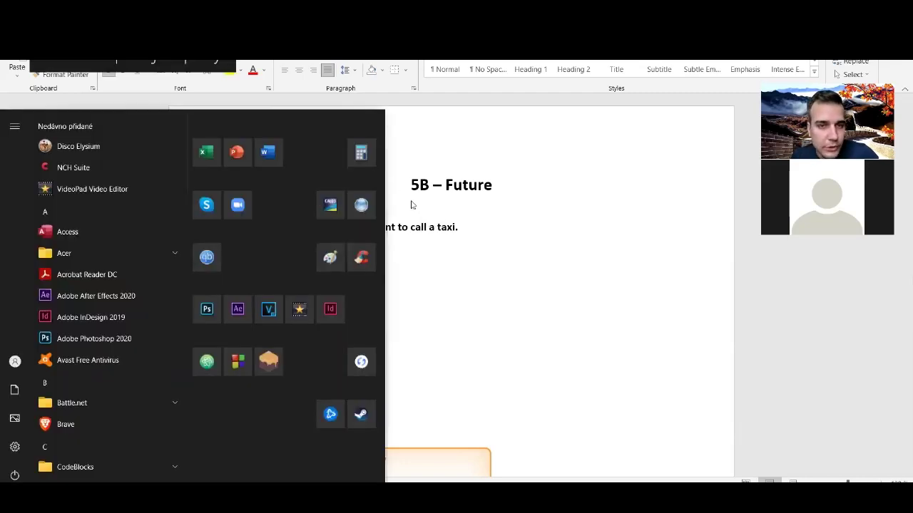
{"action": "left_click", "coordinate": [361, 205]}
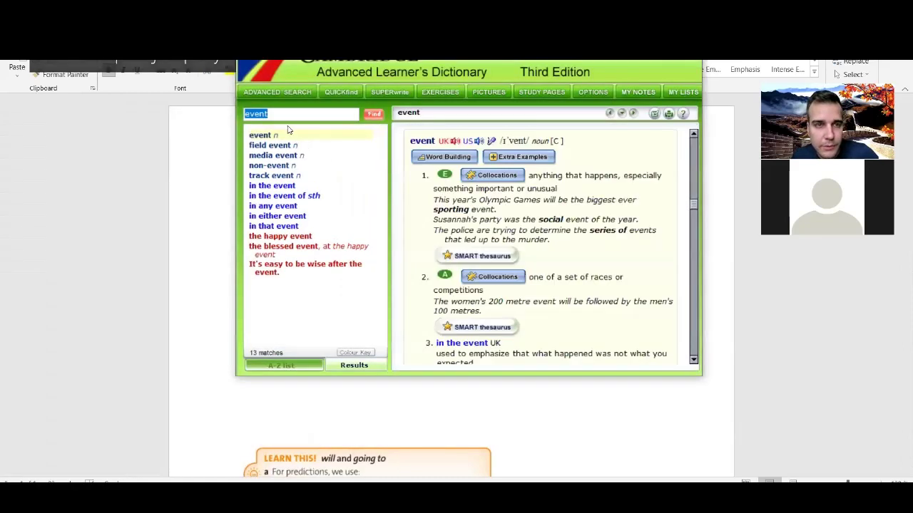
{"action": "type", "text": "want"}
{"action": "key", "text": "Return"}
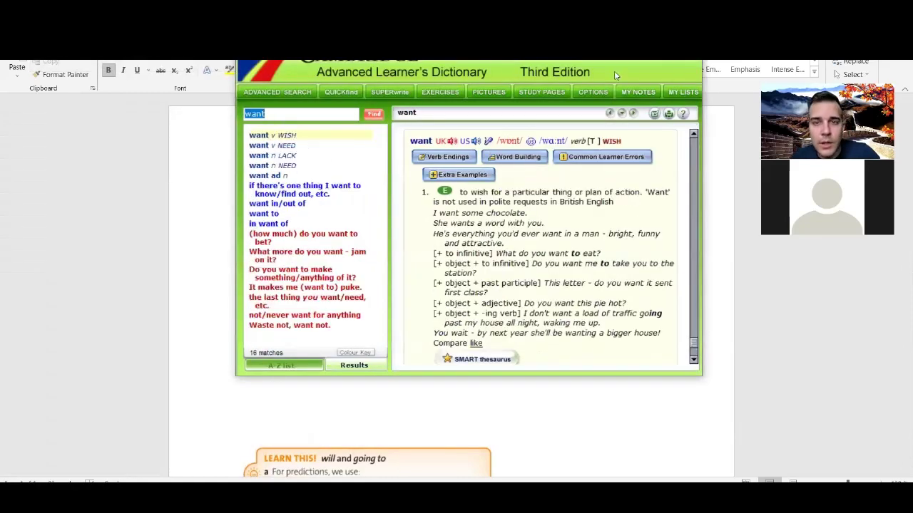
{"action": "left_click_drag", "start_coordinate": [498, 142], "coordinate": [524, 144]}
{"action": "key", "text": "ctrl+c"}
{"action": "left_click", "coordinate": [345, 227]}
{"action": "key", "text": "ctrl+v"}
Step: Paste a second /wɒnt/ after 'I won't call a taxi.', keeping it on the same line
{"action": "key", "text": "ctrl"}
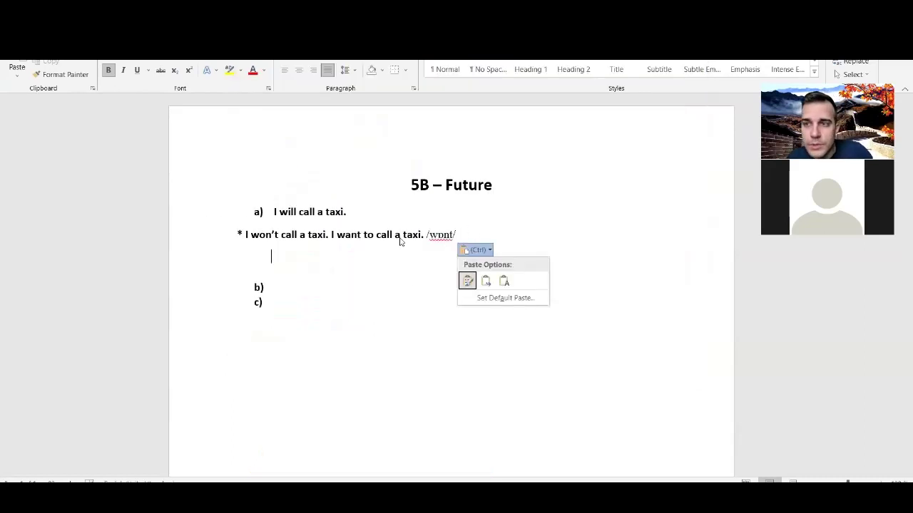
{"action": "left_click", "coordinate": [289, 262]}
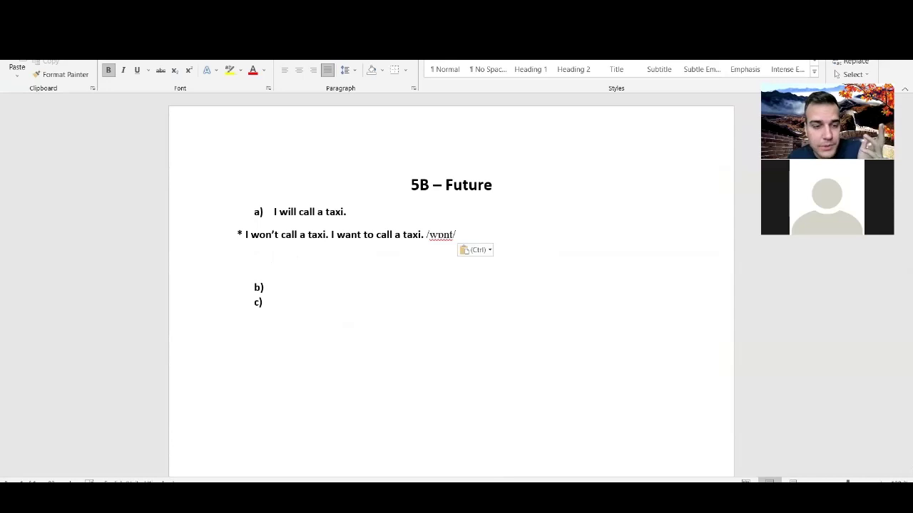
{"action": "left_click", "coordinate": [329, 237]}
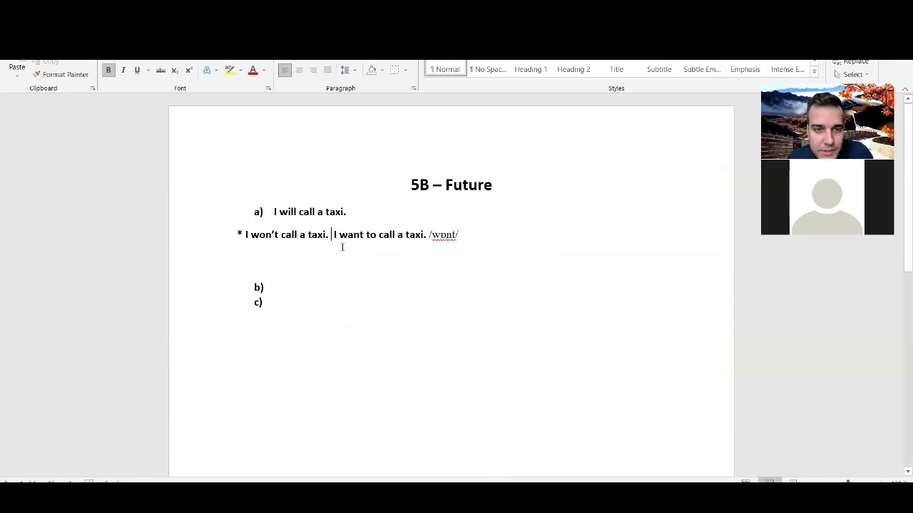
{"action": "key", "text": "ctrl+v"}
{"action": "key", "text": "BackSpace"}
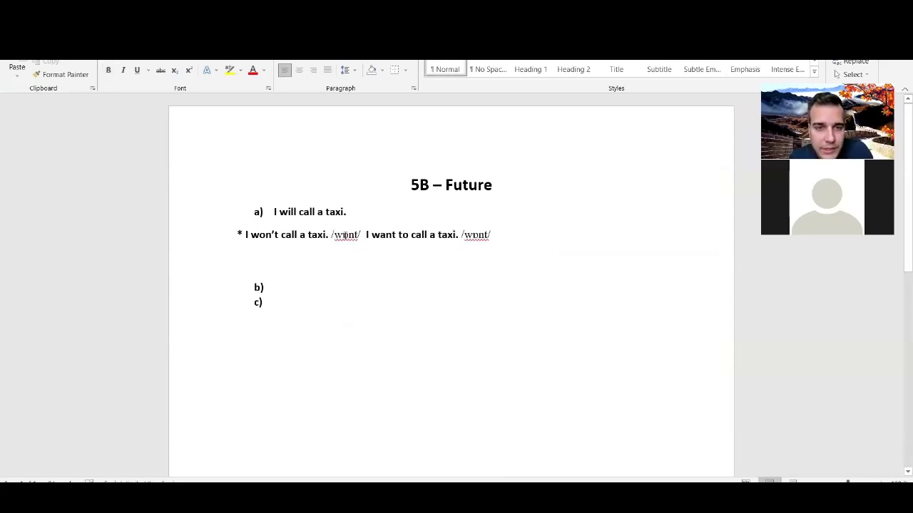
Step: Look up 'won't' in the dictionary and select its UK pronunciation /wəʊnt/
{"action": "key", "text": "alt+Tab"}
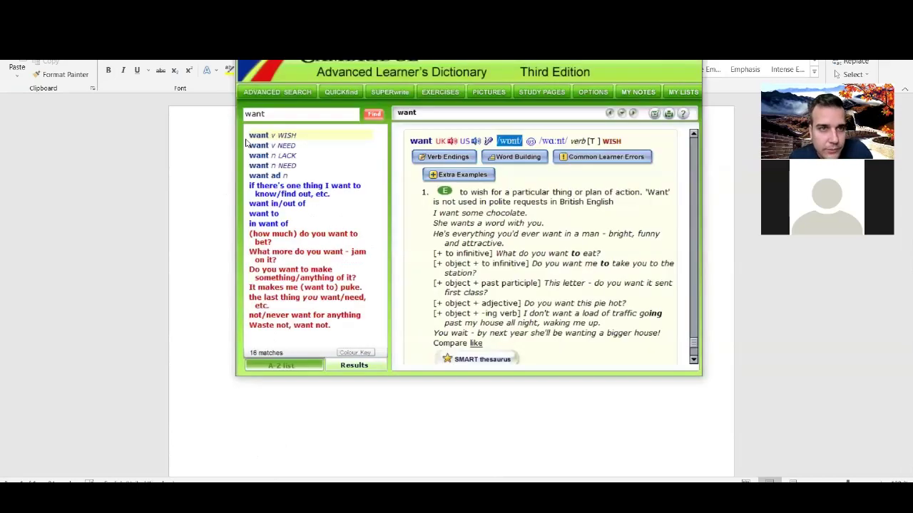
{"action": "left_click_drag", "start_coordinate": [245, 114], "coordinate": [263, 115]}
{"action": "type", "text": "wont"}
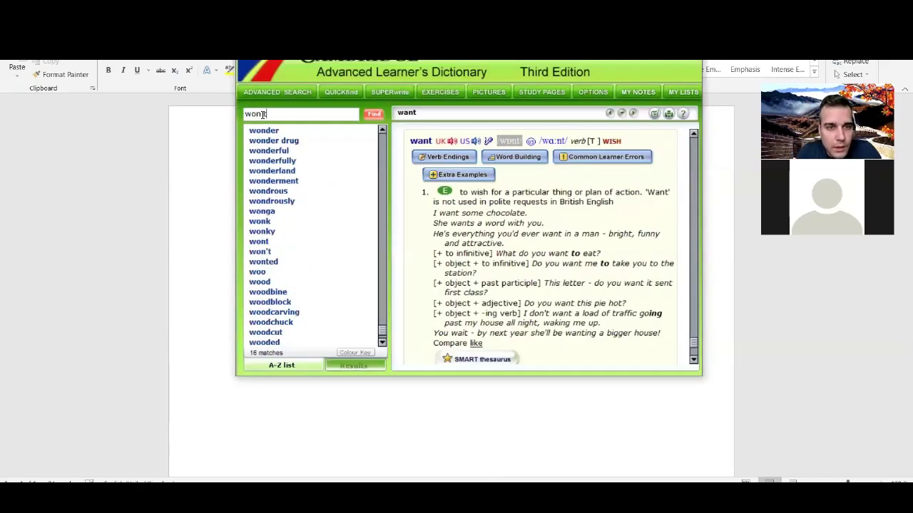
{"action": "key", "text": "BackSpace"}
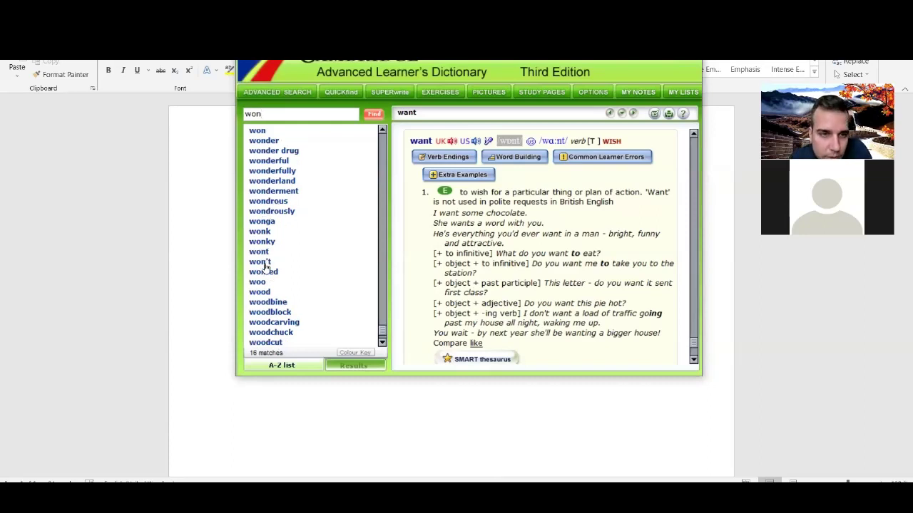
{"action": "left_click", "coordinate": [261, 262]}
{"action": "double_click", "coordinate": [508, 141]}
{"action": "key", "text": "ctrl+c"}
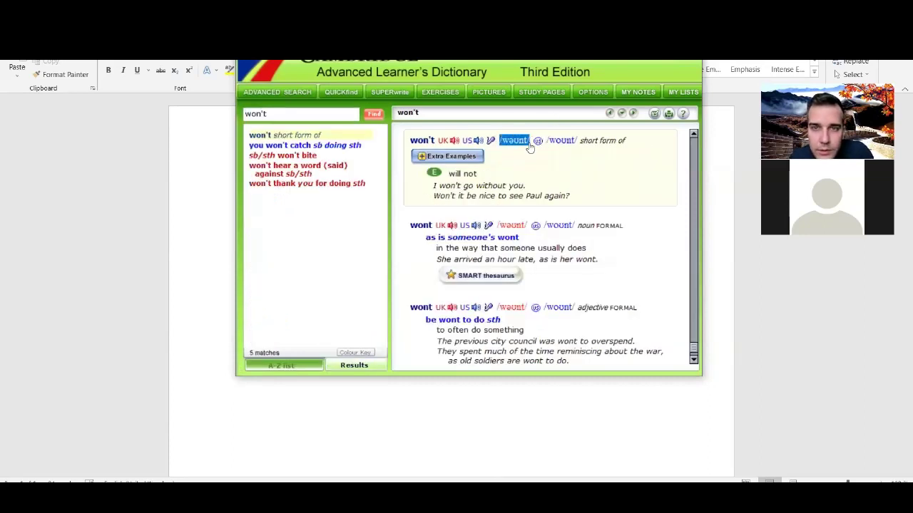
Step: Replace the pronunciation after 'I won't call a taxi.' with /wəʊnt/
{"action": "left_click", "coordinate": [219, 232]}
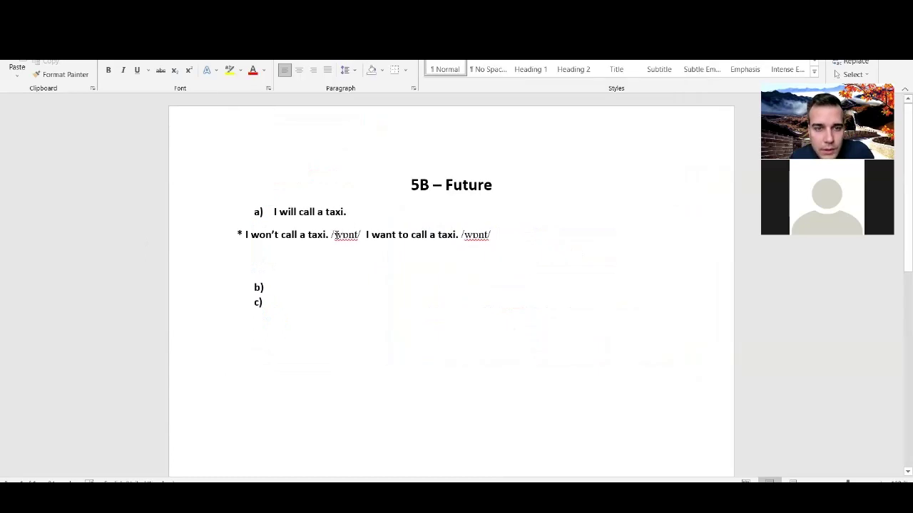
{"action": "double_click", "coordinate": [343, 235]}
{"action": "key", "text": "ctrl+v"}
{"action": "key", "text": "BackSpace"}
{"action": "key", "text": "Delete"}
{"action": "key", "text": "Delete"}
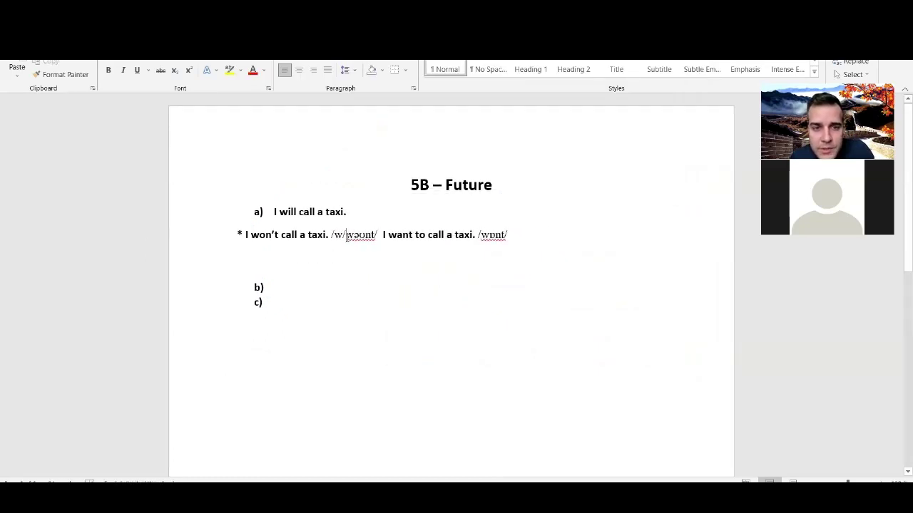
{"action": "key", "text": "BackSpace"}
{"action": "key", "text": "BackSpace"}
Step: Move 'I want to call a taxi.' onto its own line and adjust both lines' indentation
{"action": "left_click", "coordinate": [377, 252]}
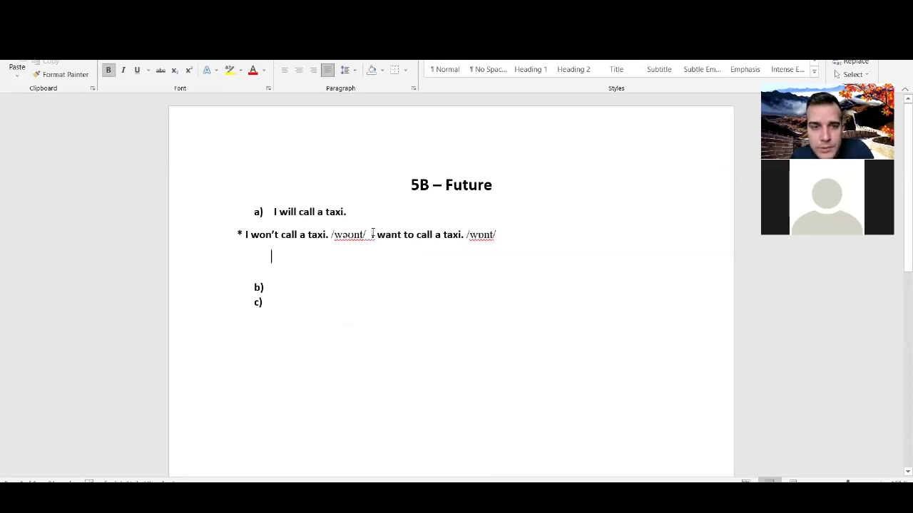
{"action": "left_click", "coordinate": [372, 234]}
{"action": "key", "text": "Return"}
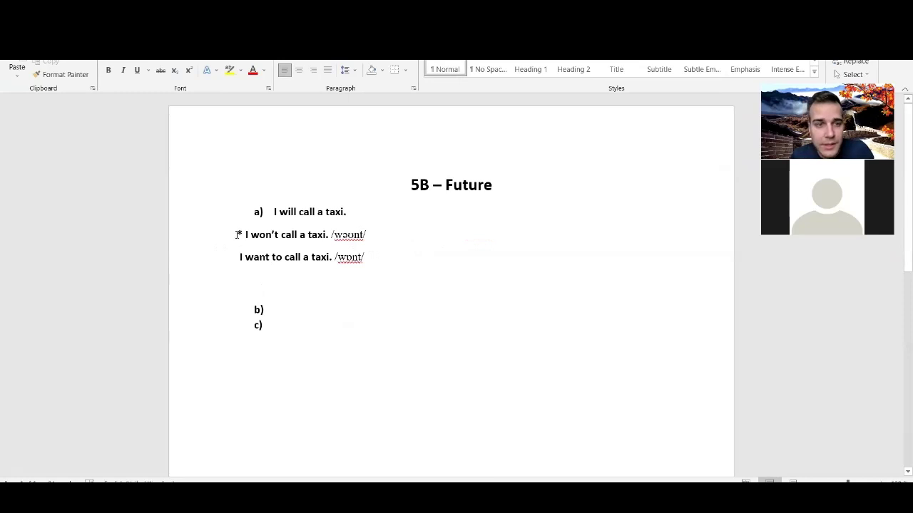
{"action": "left_click", "coordinate": [236, 234]}
{"action": "key", "text": "Tab"}
{"action": "left_click", "coordinate": [238, 257]}
{"action": "key", "text": "Tab"}
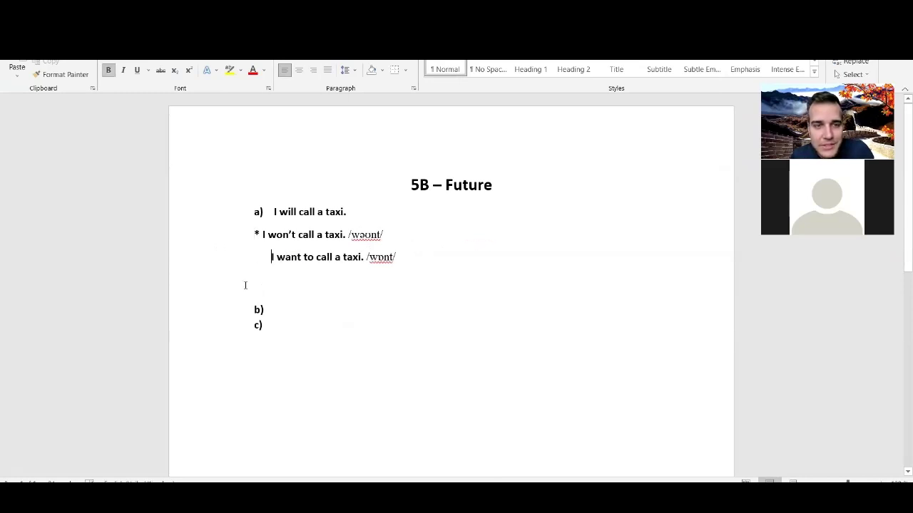
{"action": "key", "text": "BackSpace"}
{"action": "key", "text": "BackSpace"}
{"action": "key", "text": "Return"}
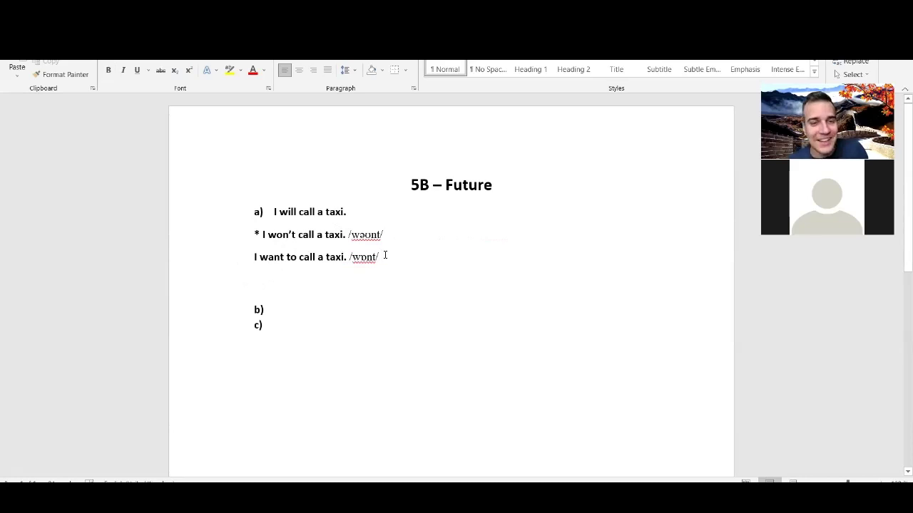
Step: Start a new '?' line and join 'I want to call a taxi.' back onto the negative line
{"action": "key", "text": "Return"}
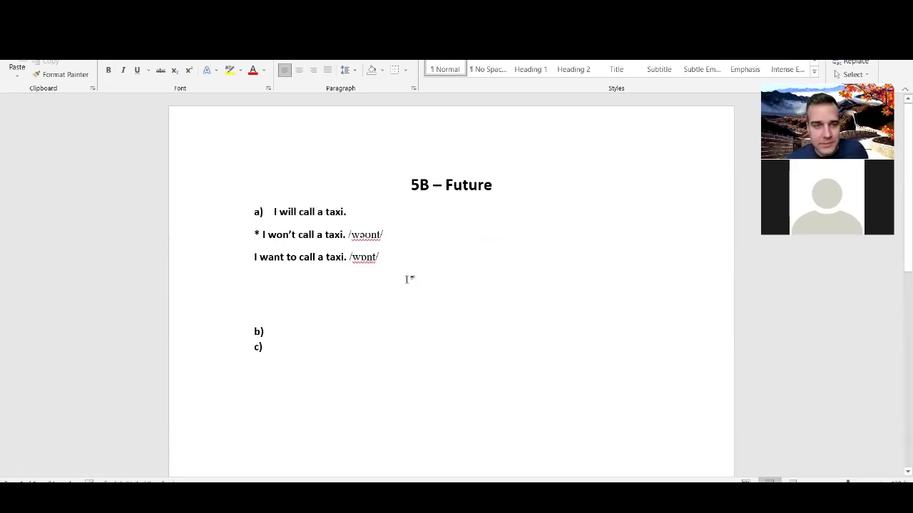
{"action": "type", "text": "?"}
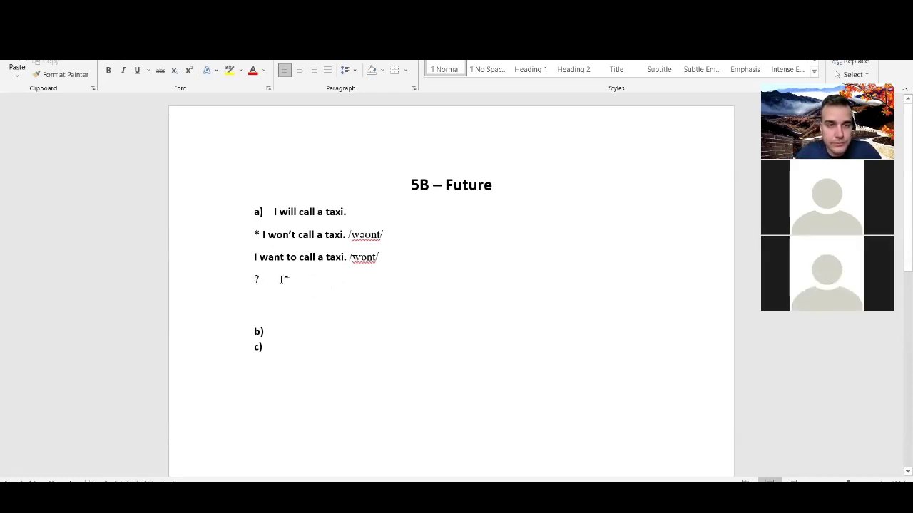
{"action": "left_click_drag", "start_coordinate": [263, 235], "coordinate": [346, 235]}
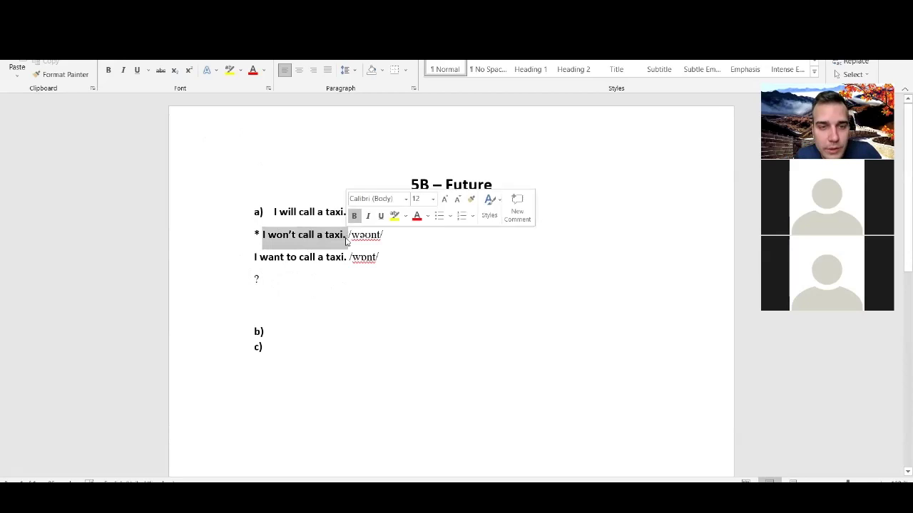
{"action": "left_click", "coordinate": [256, 257]}
{"action": "key", "text": "BackSpace"}
{"action": "key", "text": "BackSpace"}
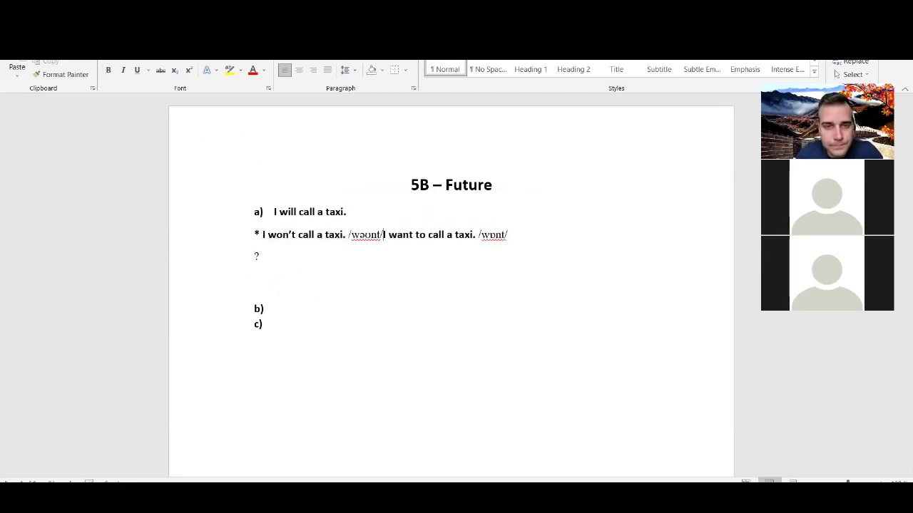
Step: Add the X separator and type 'Will you call a taxi? Yes, I will.' on the question line
{"action": "type", "text": "X"}
{"action": "left_click", "coordinate": [271, 257]}
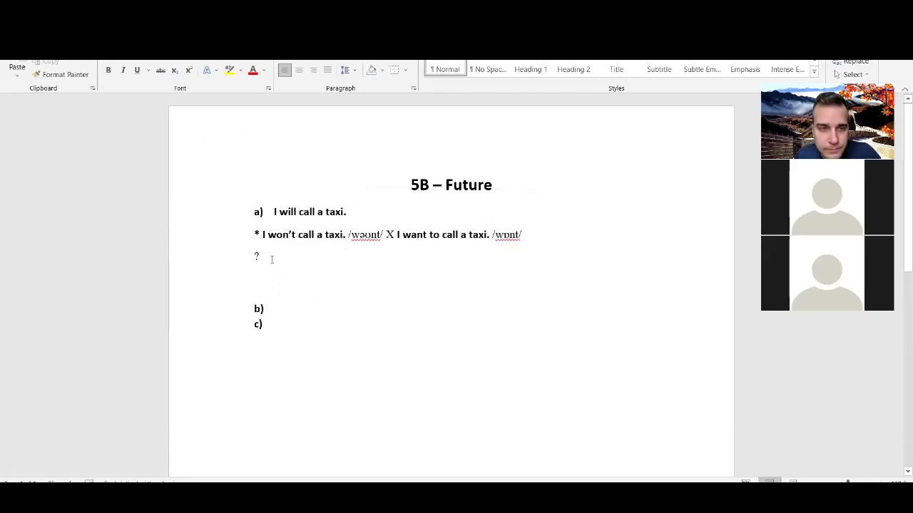
{"action": "type", "text": "Will you call a taxi?"}
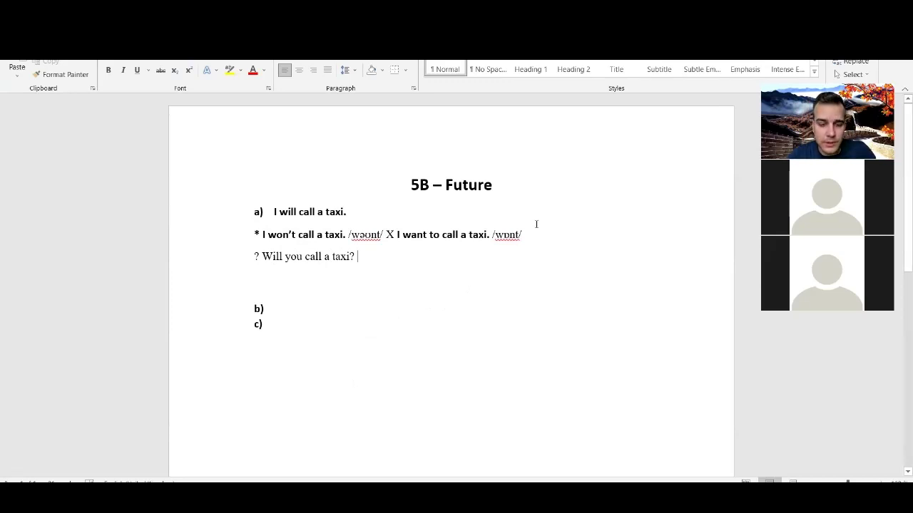
{"action": "type", "text": "Yes, will."}
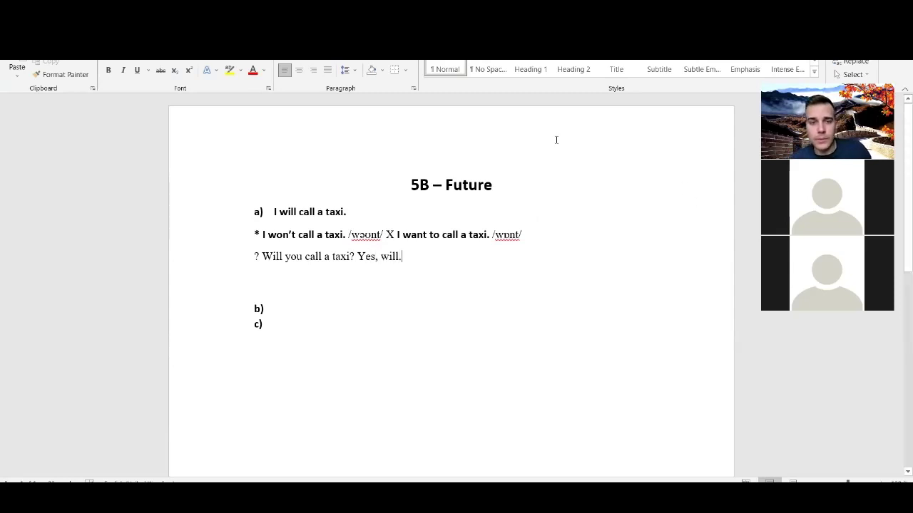
{"action": "type", "text": "I"}
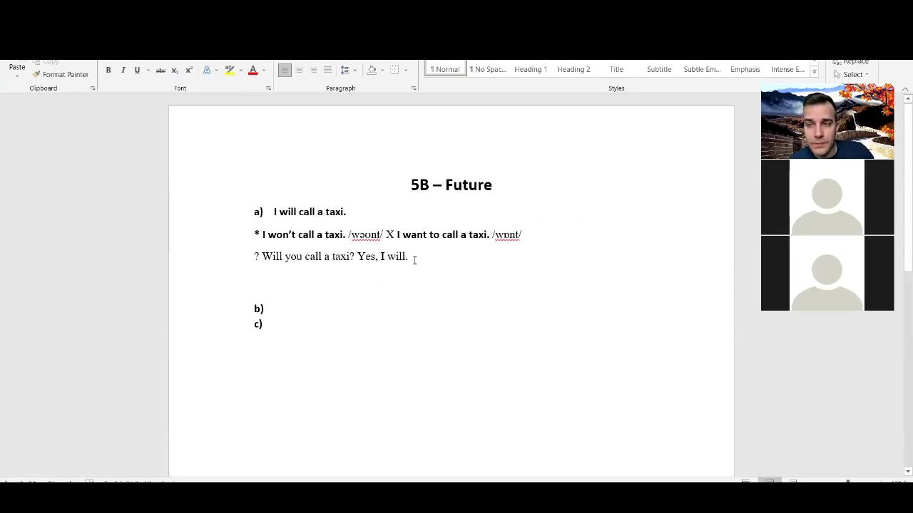
{"action": "key", "text": "Down"}
{"action": "left_click", "coordinate": [437, 260]}
Step: Add a 'Context:' line below the answer
{"action": "key", "text": "Return"}
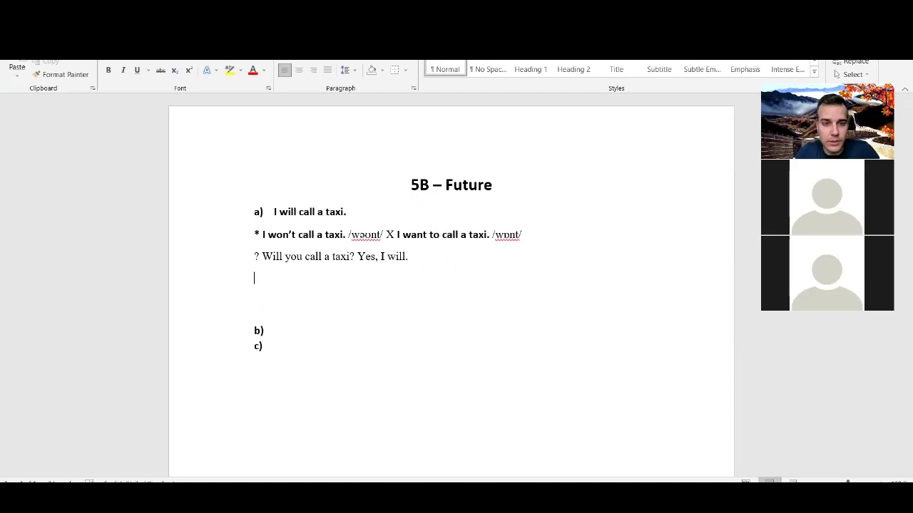
{"action": "key", "text": "Return"}
{"action": "type", "text": "Context:"}
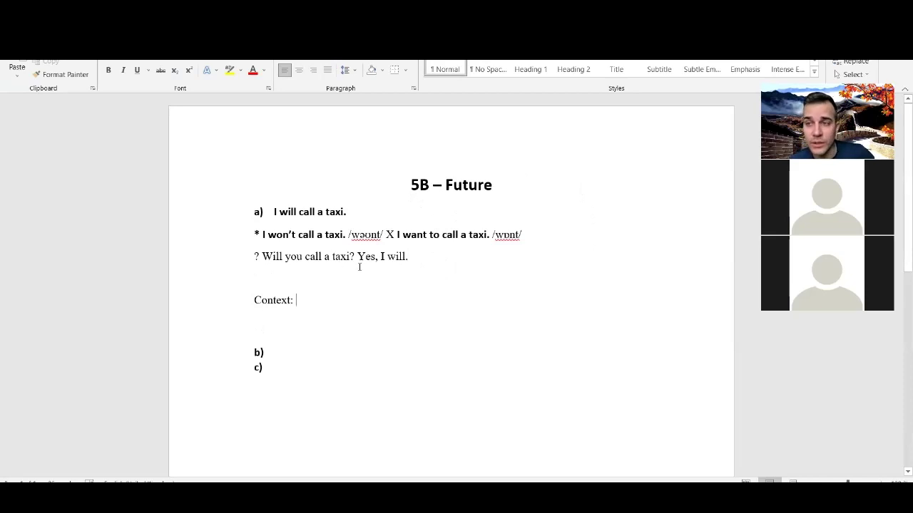
Step: Mark the line 'I'll call a taxi' in the coursebook dialogue in red
{"action": "left_click_drag", "start_coordinate": [274, 212], "coordinate": [346, 213]}
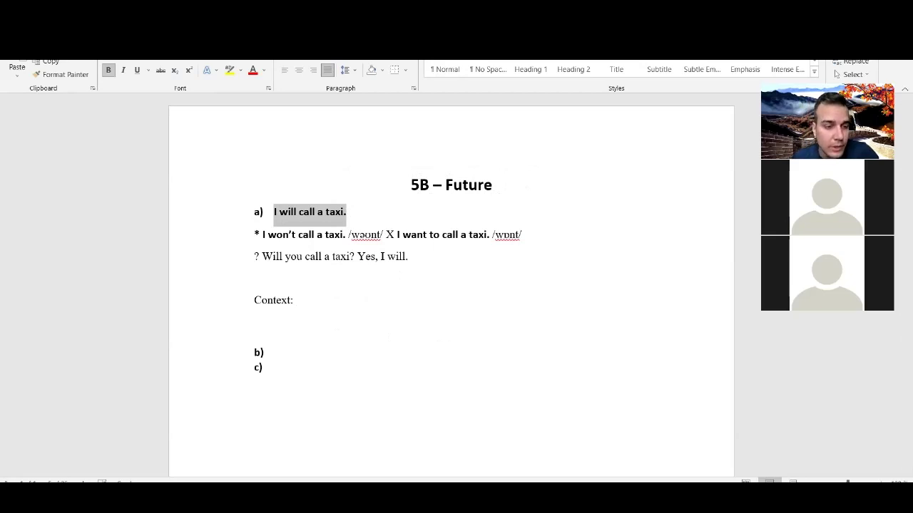
{"action": "key", "text": "alt+Tab"}
{"action": "left_click_drag", "start_coordinate": [413, 399], "coordinate": [412, 377]}
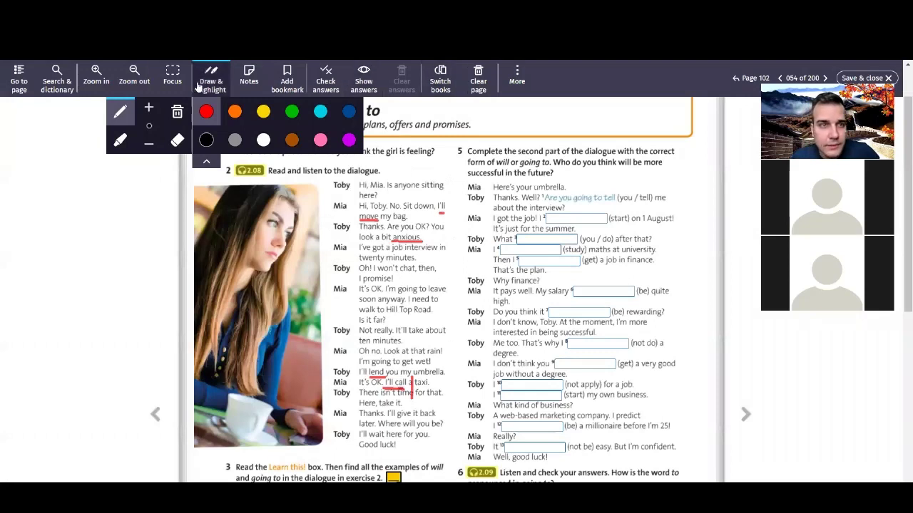
Step: Erase the stray red stroke through 'I'll call a taxi' and close the drawing tools
{"action": "left_click", "coordinate": [176, 142]}
{"action": "left_click", "coordinate": [415, 391]}
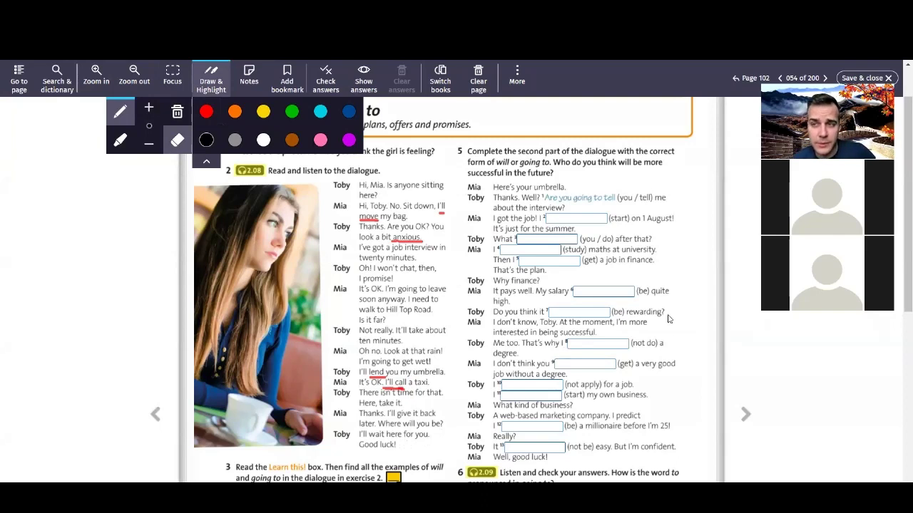
{"action": "left_click", "coordinate": [211, 79]}
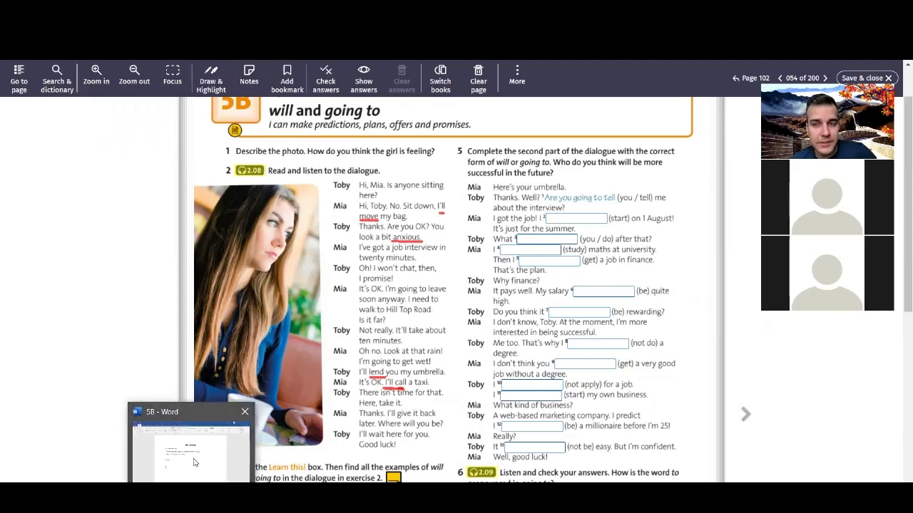
{"action": "left_click", "coordinate": [196, 456]}
Step: Add '1) I decide right now. Spontaneous decision.' under Context: and start item 2
{"action": "left_click", "coordinate": [328, 289]}
{"action": "left_click", "coordinate": [310, 301]}
{"action": "key", "text": "Return"}
{"action": "type", "text": "1)"}
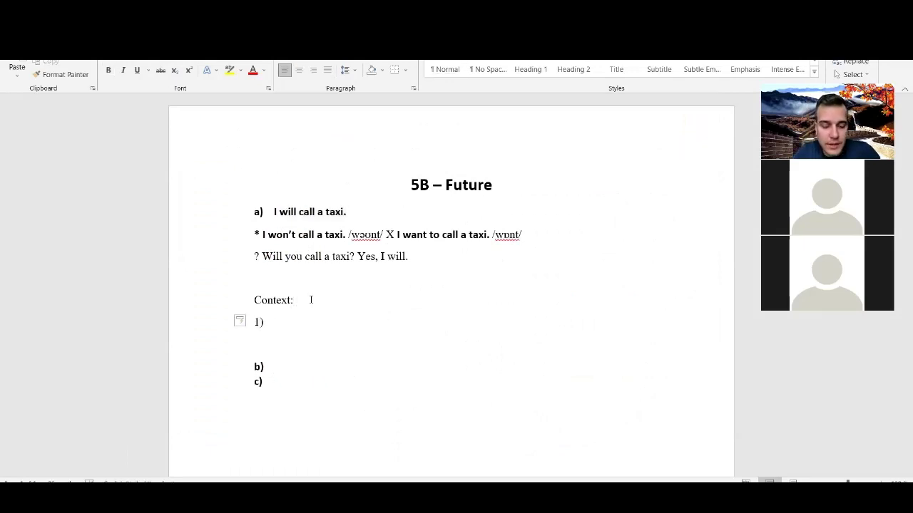
{"action": "type", "text": " I decide right now."}
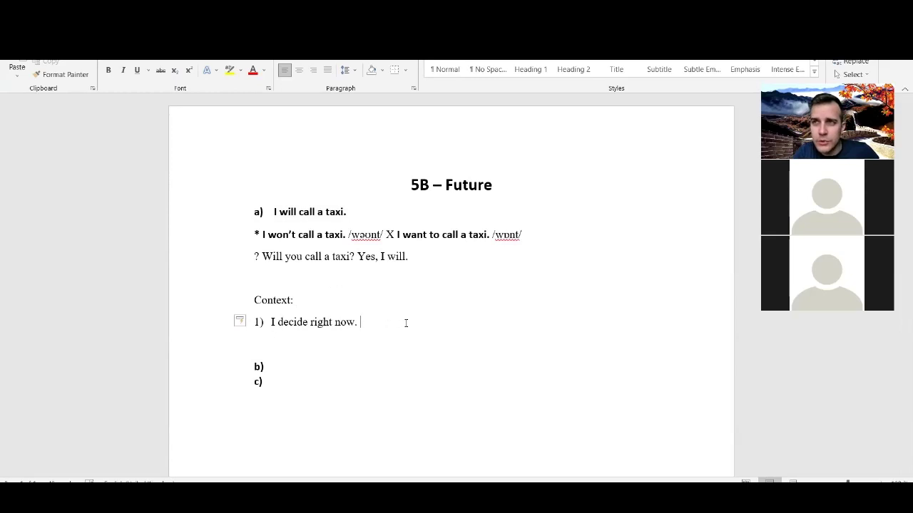
{"action": "type", "text": " Spntane"}
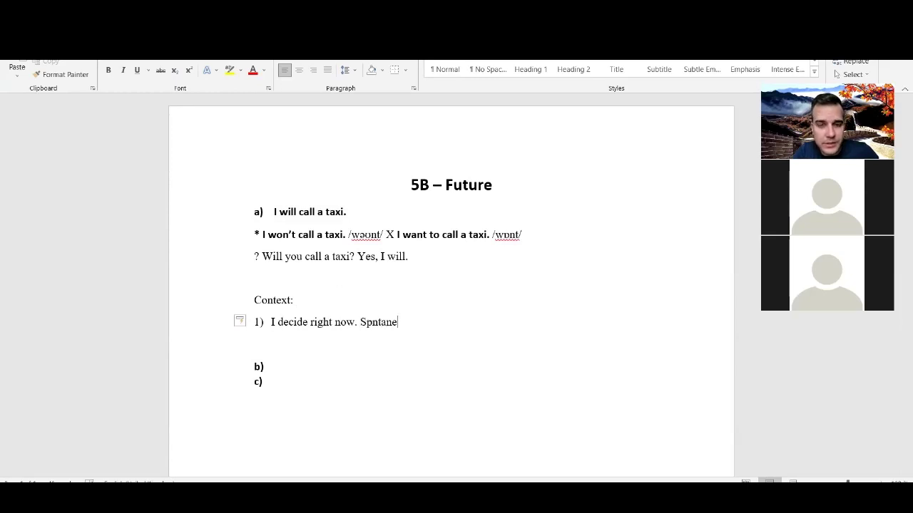
{"action": "type", "text": "ous decision"}
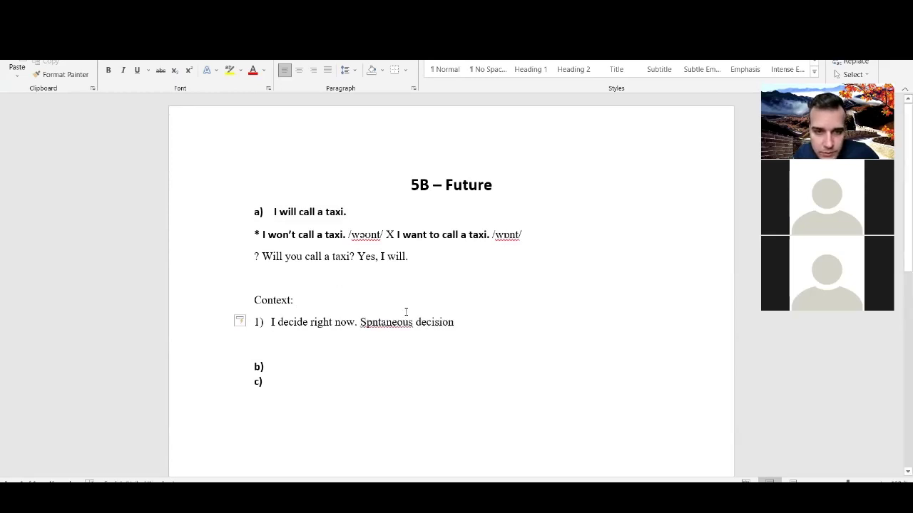
{"action": "left_click", "coordinate": [371, 322]}
{"action": "type", "text": "ow"}
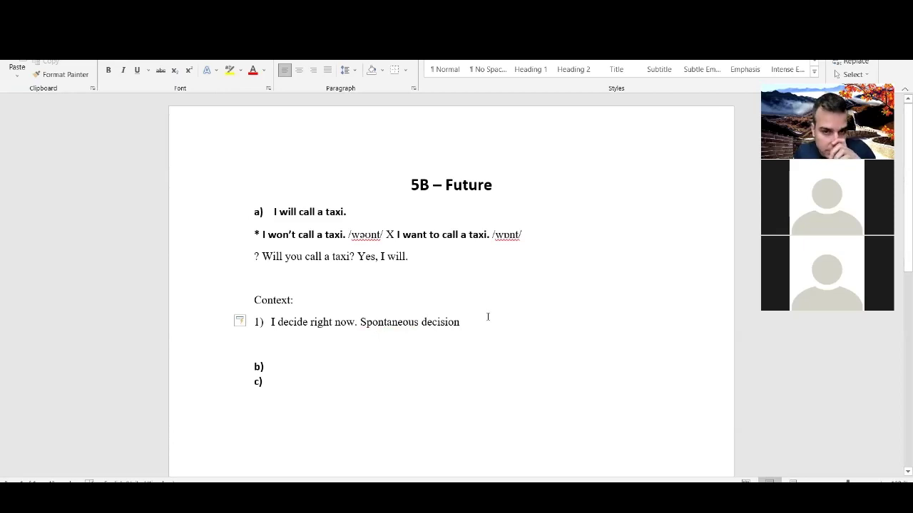
{"action": "type", "text": "."}
{"action": "key", "text": "Return"}
{"action": "key", "text": "alt+Tab"}
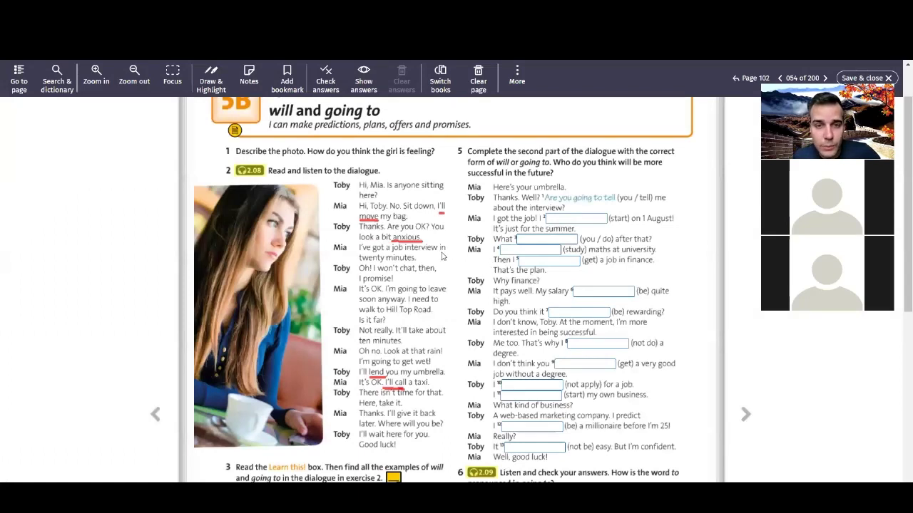
Step: Underline 'take it' and 'promises' on the e-book page with the red Draw & Highlight pen
{"action": "scroll", "coordinate": [433, 265], "scroll_direction": "down", "scroll_amount": 2}
{"action": "scroll", "coordinate": [428, 310], "scroll_direction": "up", "scroll_amount": 2}
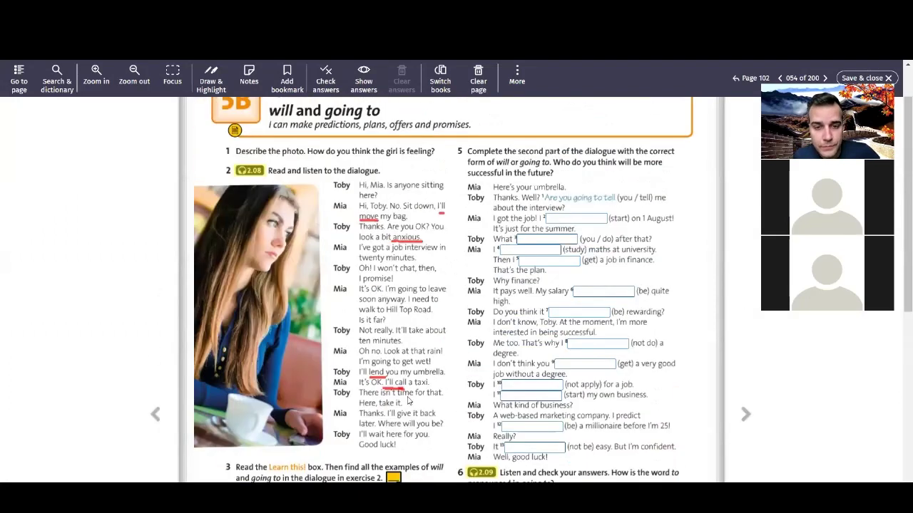
{"action": "left_click", "coordinate": [214, 75]}
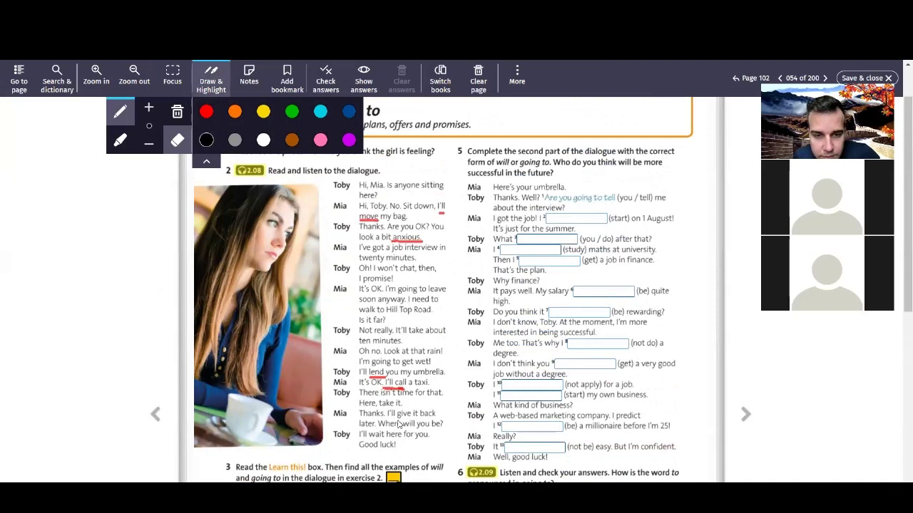
{"action": "left_click", "coordinate": [209, 112]}
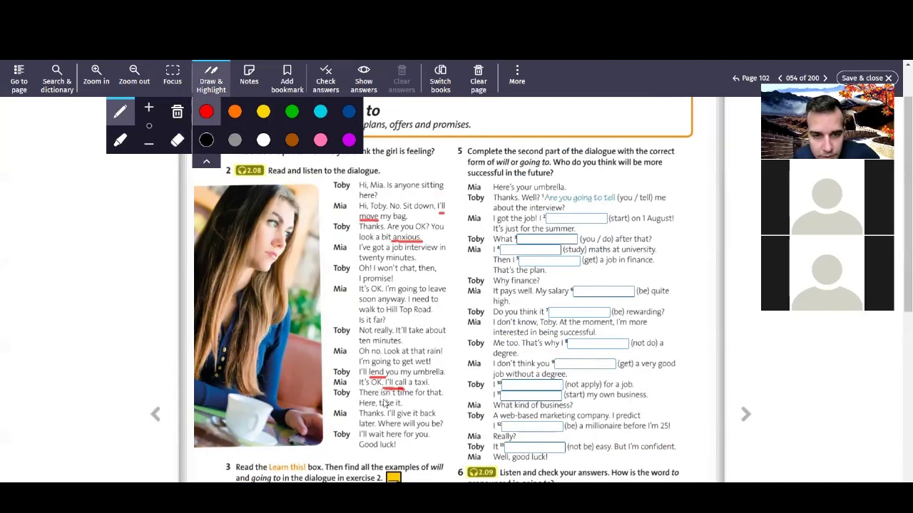
{"action": "left_click_drag", "start_coordinate": [377, 408], "coordinate": [400, 408]}
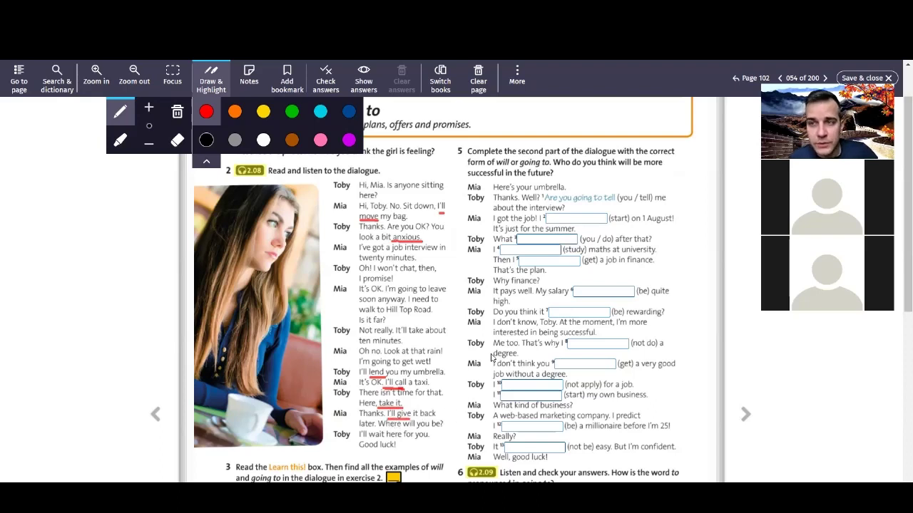
{"action": "left_click", "coordinate": [197, 92]}
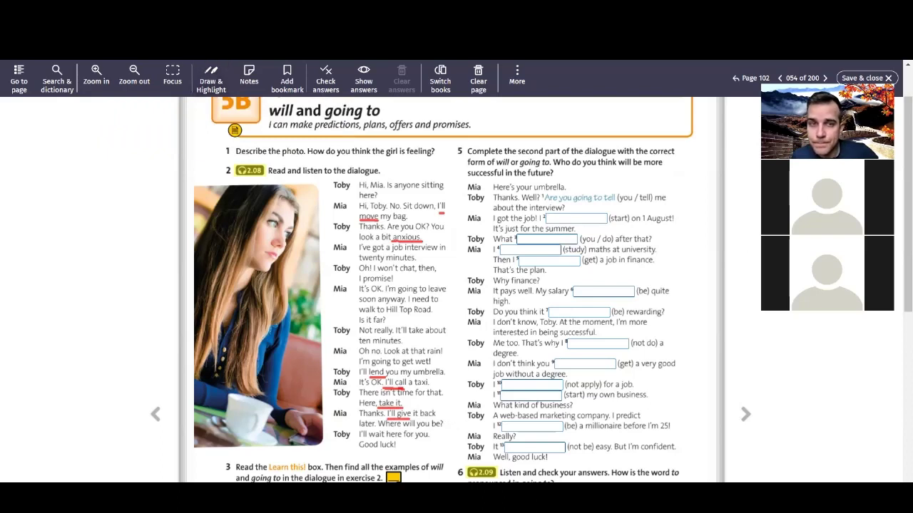
{"action": "left_click", "coordinate": [209, 83]}
{"action": "left_click_drag", "start_coordinate": [437, 133], "coordinate": [472, 133]}
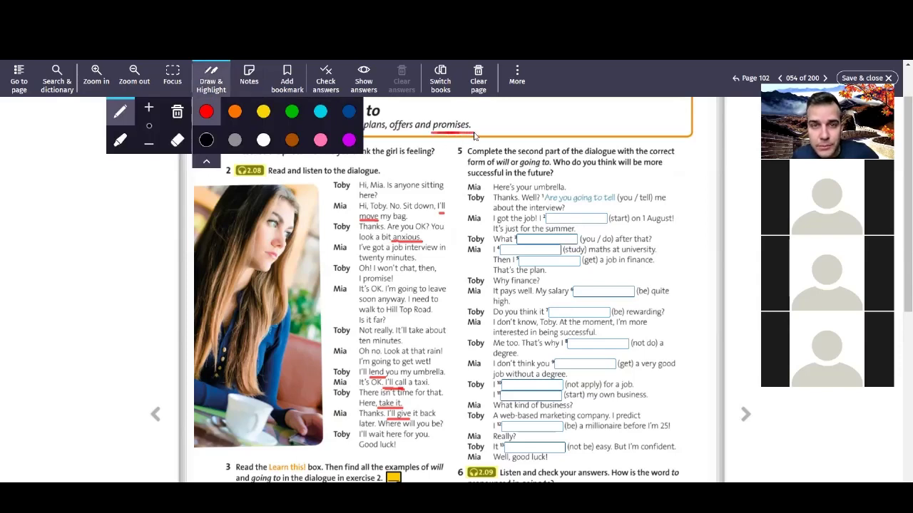
{"action": "left_click", "coordinate": [213, 73]}
Step: Label Context item 2 'Promise' and start a new numbered item 3 beneath it
{"action": "key", "text": "alt+Tab"}
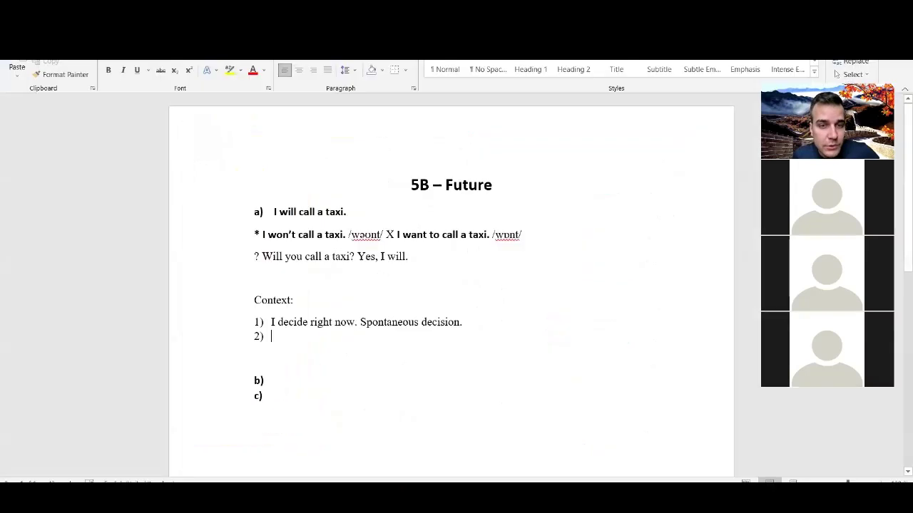
{"action": "type", "text": "Promise"}
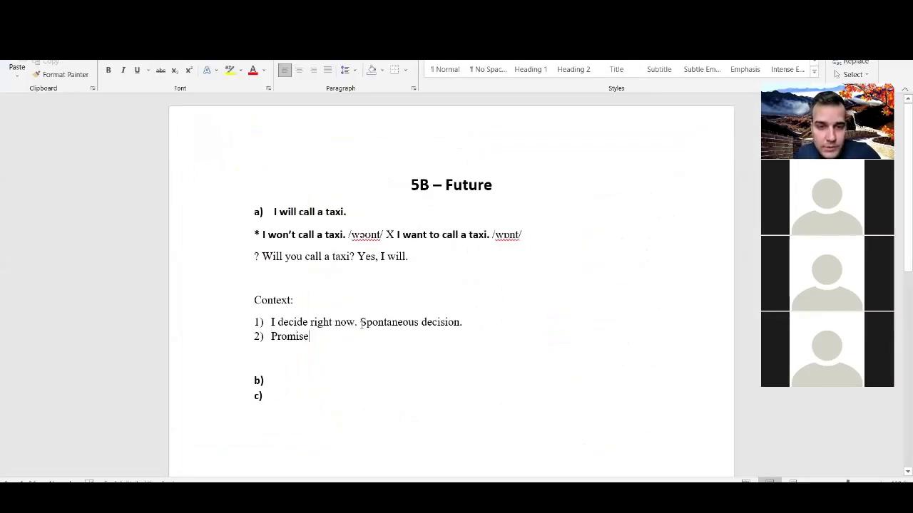
{"action": "left_click_drag", "start_coordinate": [359, 322], "coordinate": [272, 322]}
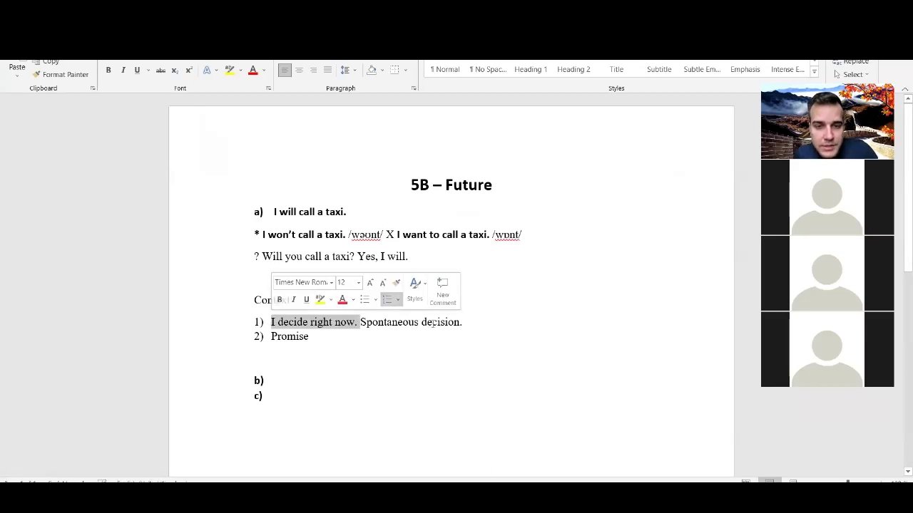
{"action": "left_click", "coordinate": [347, 347]}
{"action": "left_click", "coordinate": [343, 333]}
{"action": "key", "text": "Return"}
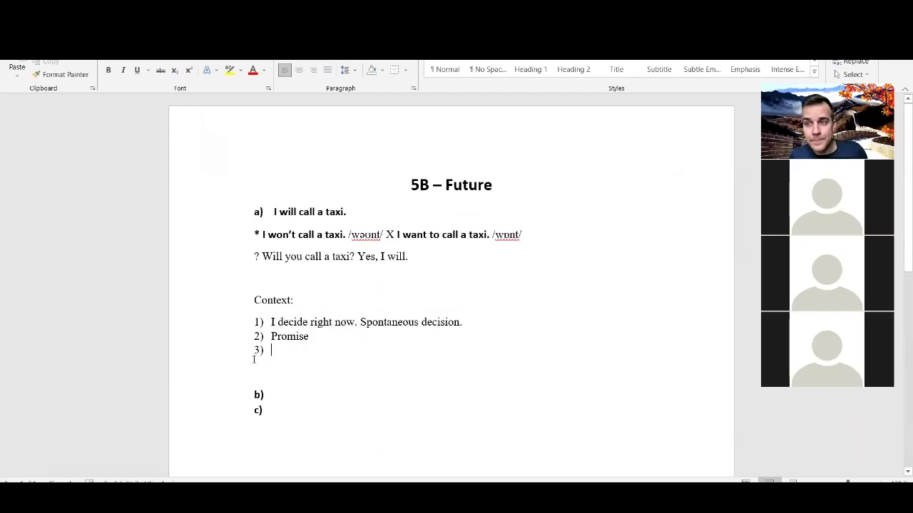
Step: Scroll the e-book back to the top of the page 102 5B 'will and going to' lesson
{"action": "key", "text": "alt+Tab"}
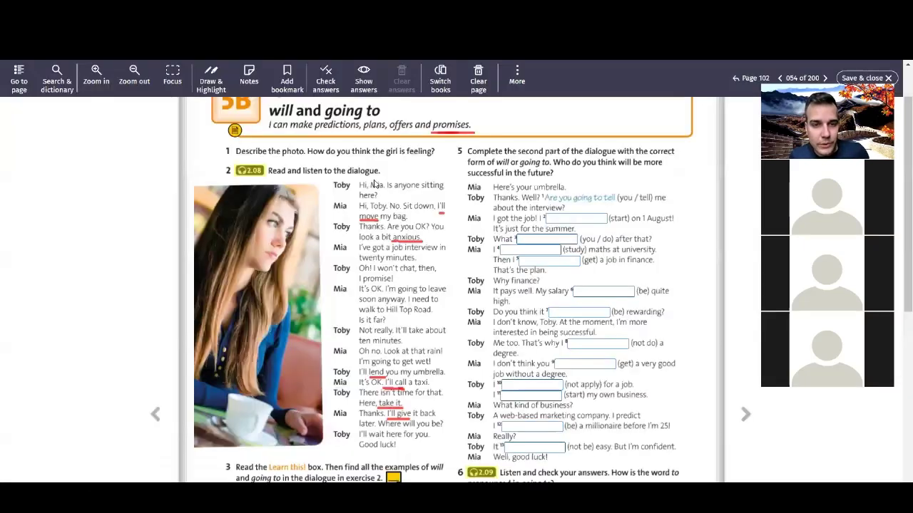
{"action": "left_click", "coordinate": [210, 79]}
{"action": "left_click", "coordinate": [211, 78]}
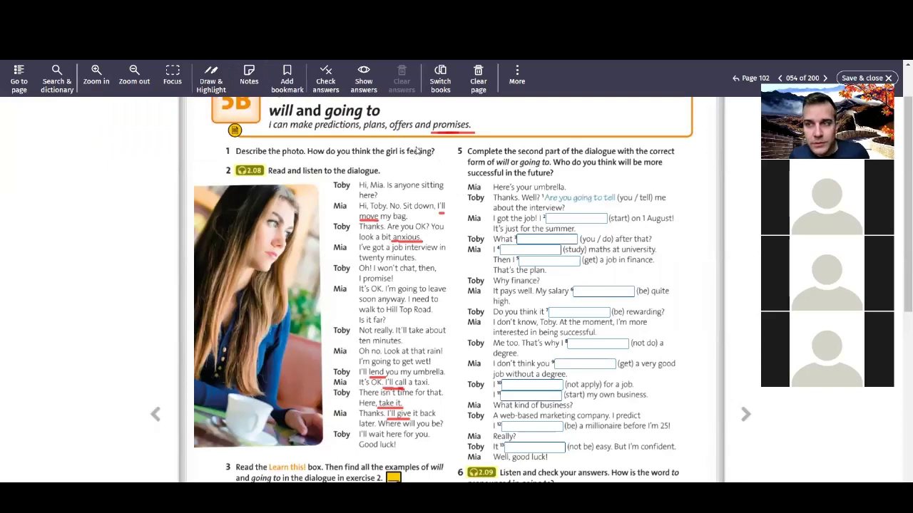
{"action": "scroll", "coordinate": [410, 171], "scroll_direction": "up", "scroll_amount": 1}
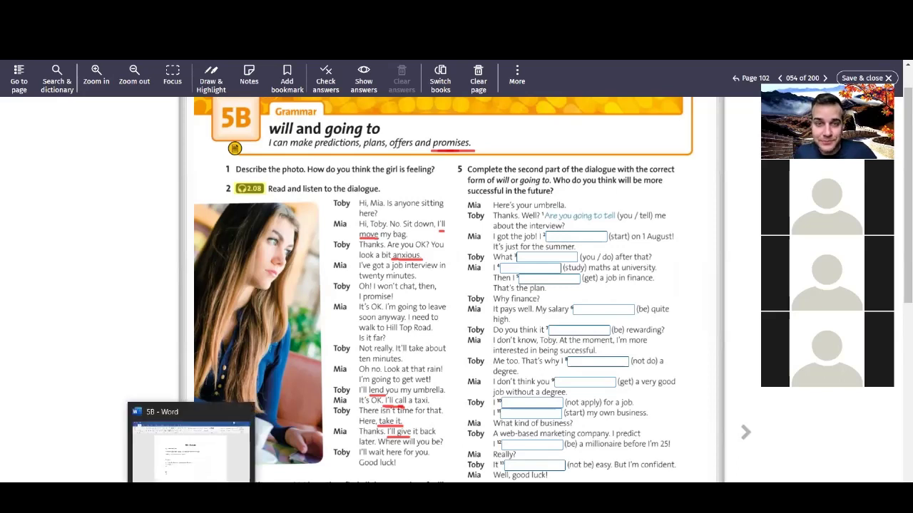
Step: Complete item 3 as 'Offer. (I'll drive you there.)' and start numbered item 4
{"action": "left_click", "coordinate": [189, 457]}
{"action": "type", "text": "Of"}
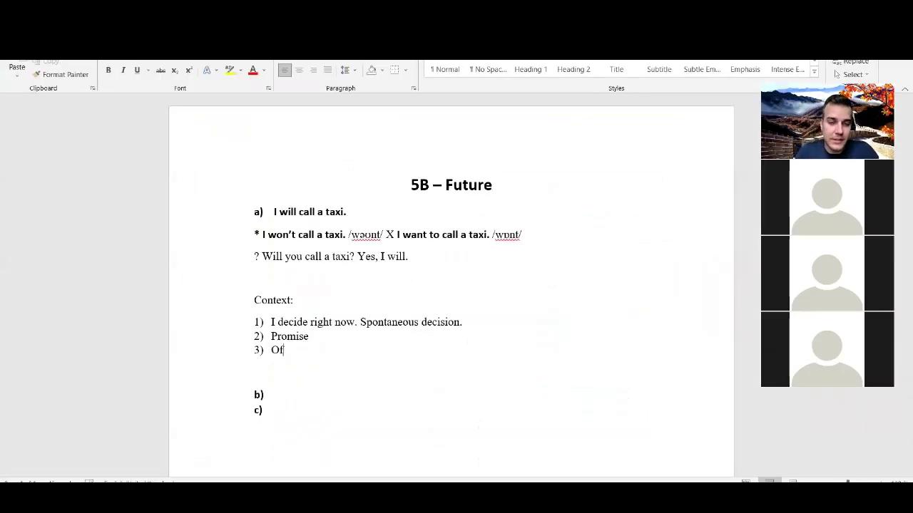
{"action": "type", "text": "fer . I'll drive you there."}
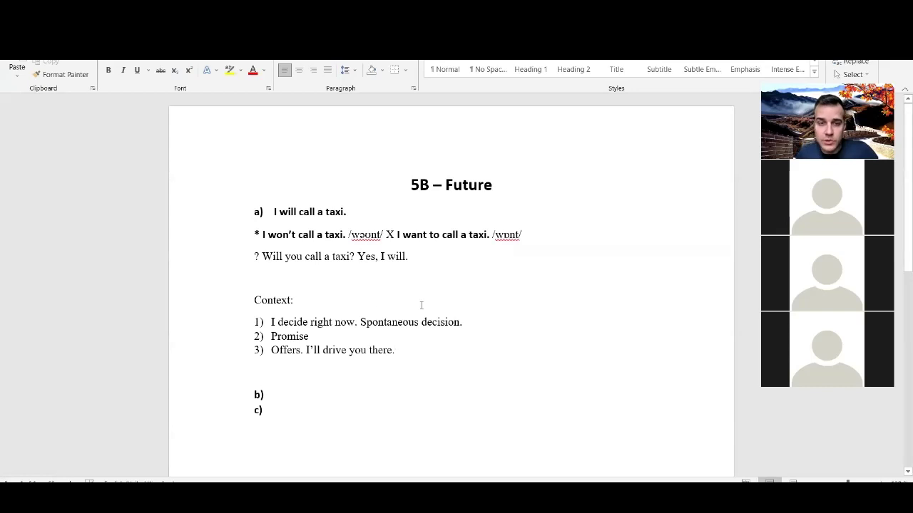
{"action": "type", "text": " )"}
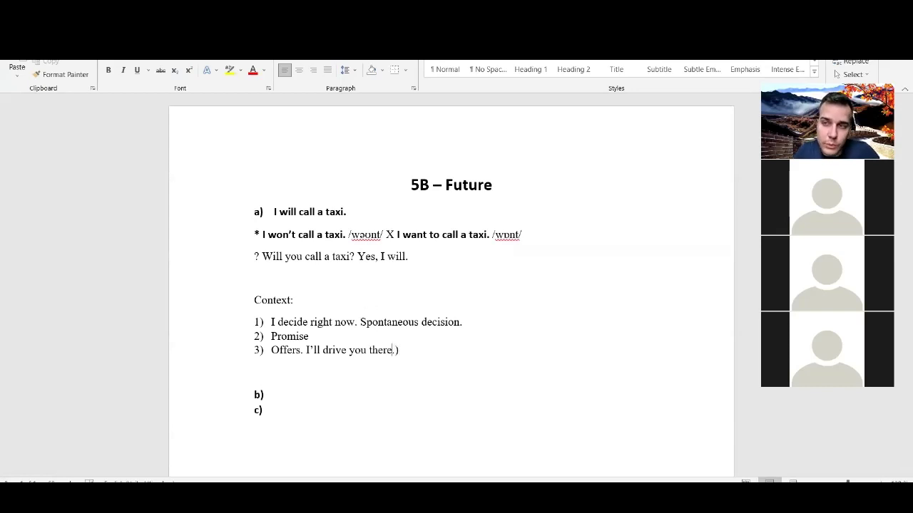
{"action": "type", "text": "("}
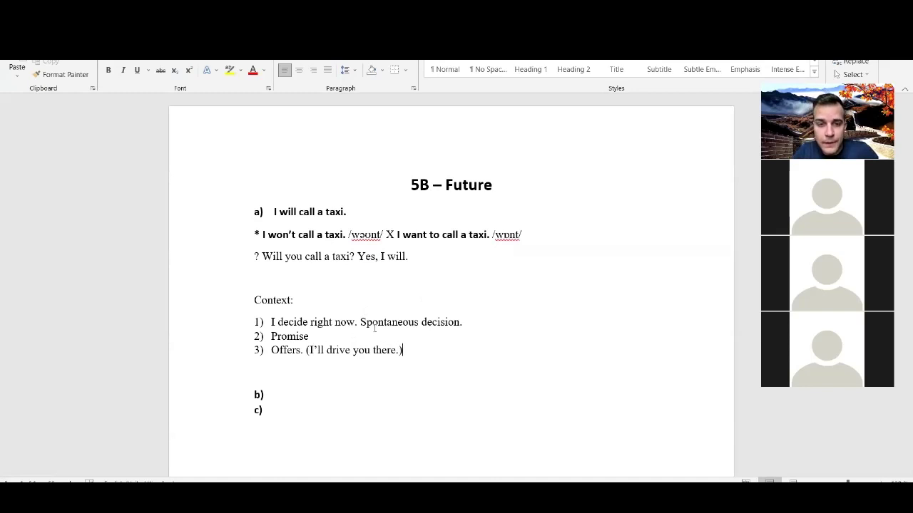
{"action": "key", "text": "Return"}
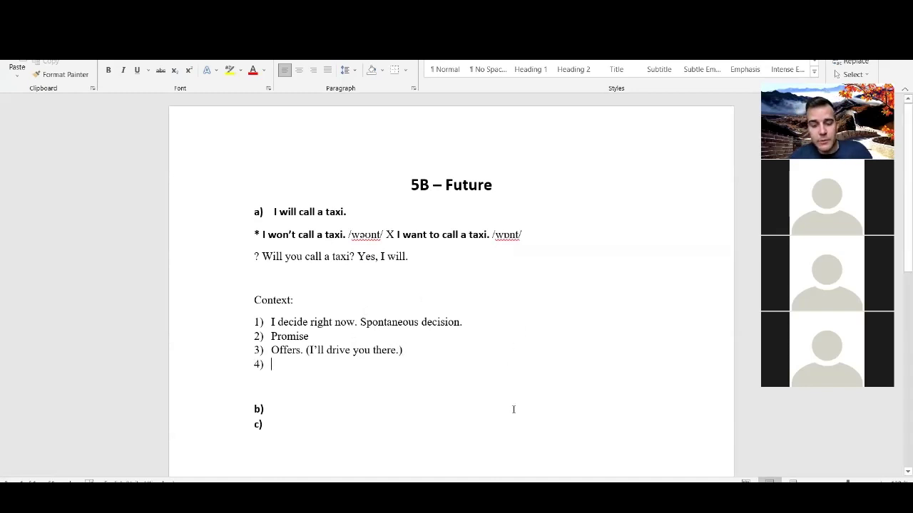
Step: Write item 4 as 'Prediction (předpověď) - Tomorrow it'll rain)'
{"action": "type", "text": "\"Plan"}
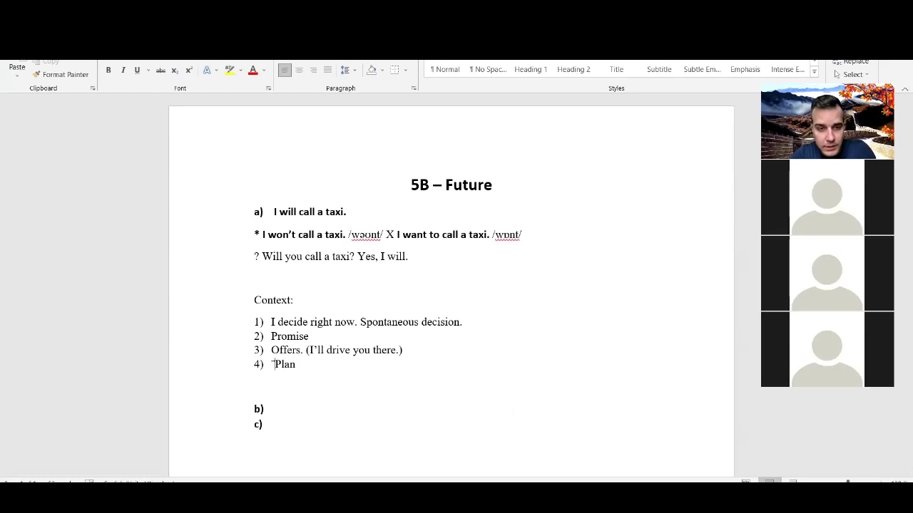
{"action": "key", "text": "BackSpace"}
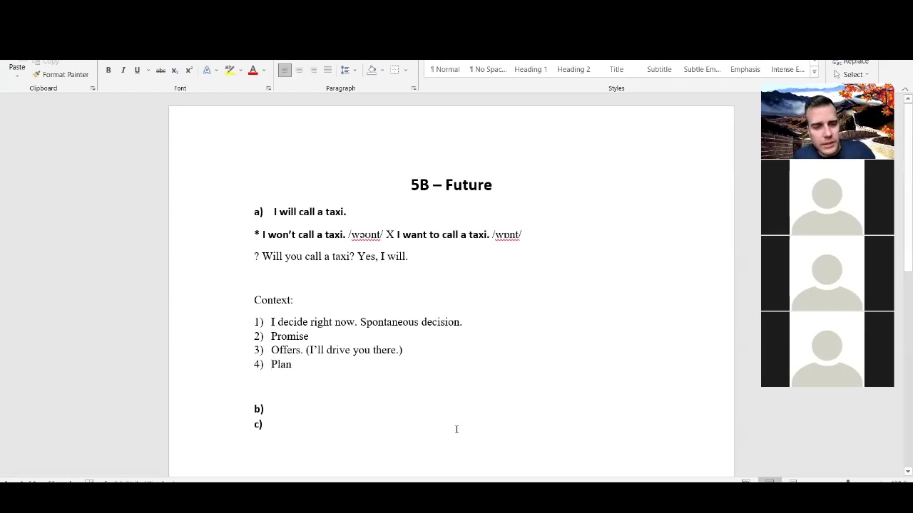
{"action": "left_click_drag", "start_coordinate": [300, 366], "coordinate": [277, 365]}
{"action": "type", "text": "redic"}
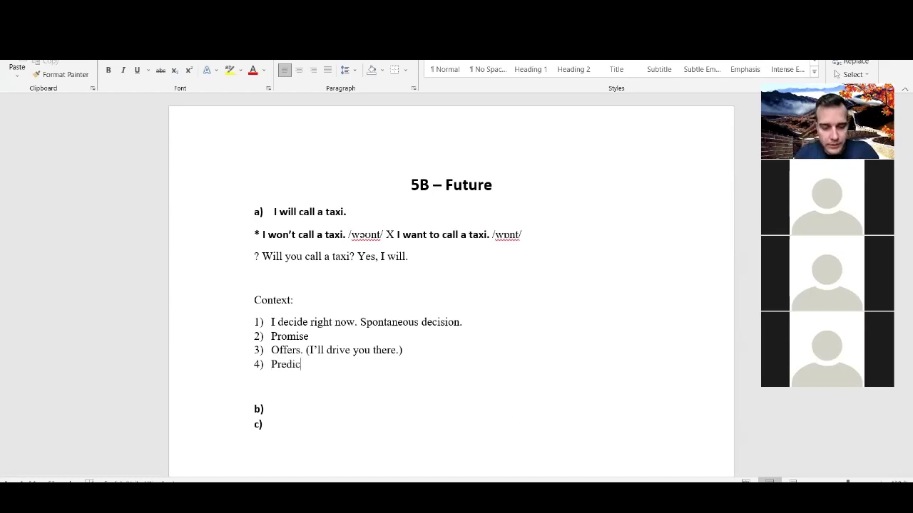
{"action": "type", "text": "tion (předpov"}
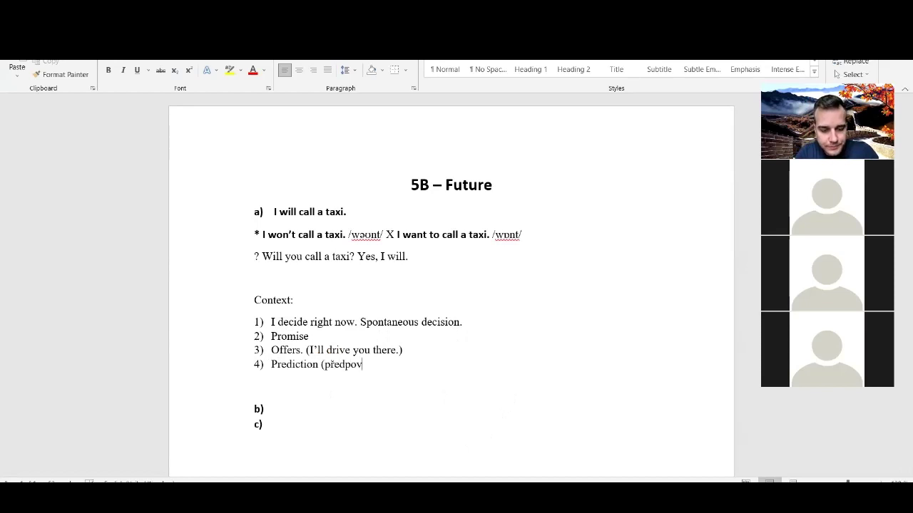
{"action": "type", "text": "ěď)"}
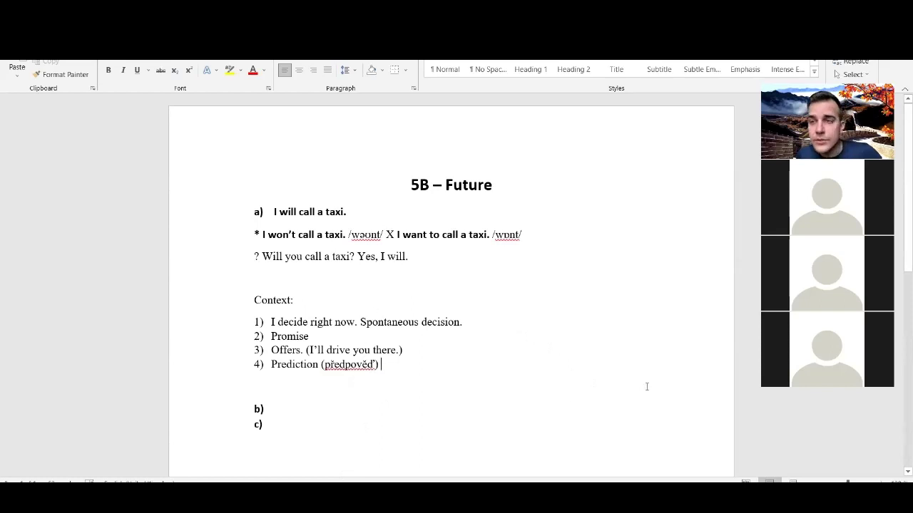
{"action": "type", "text": "- TOmor"}
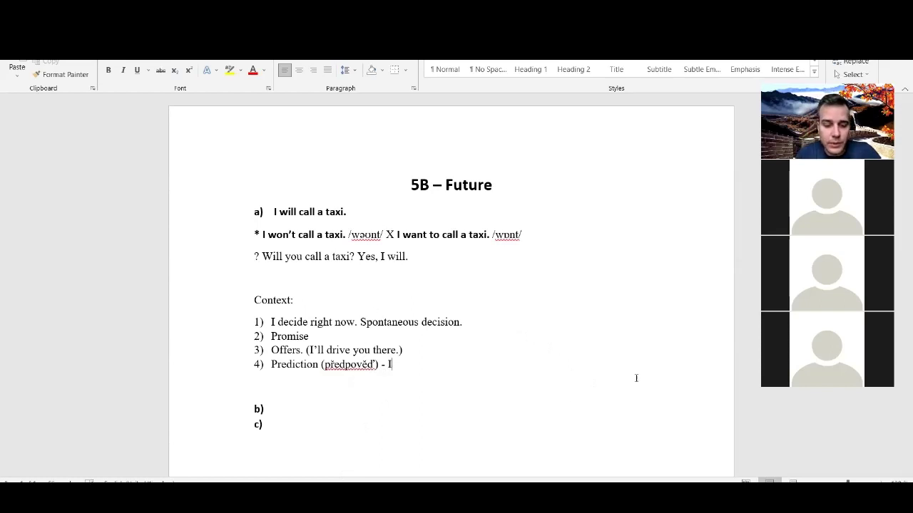
{"action": "type", "text": "row "}
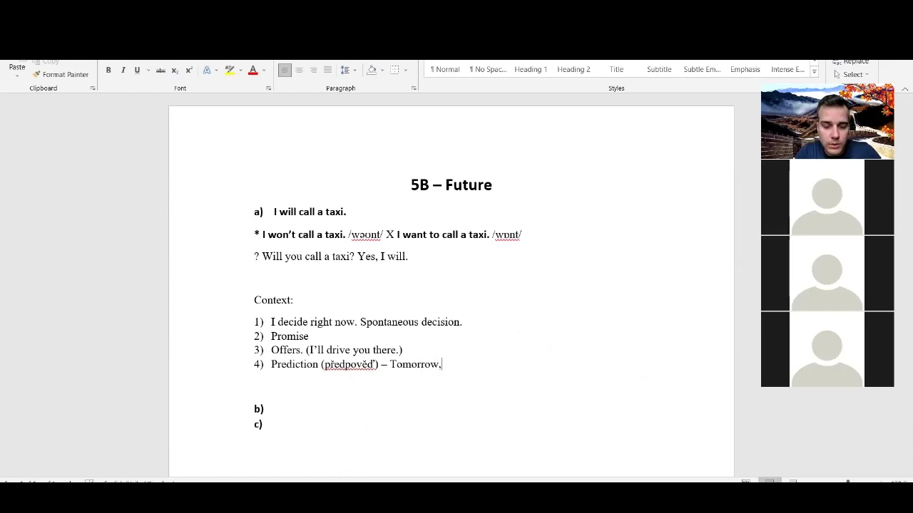
{"action": "type", "text": " it'll rain)"}
Step: Bracket the Tomorrow example and make item 4 read 'Personal prediction (předpověď)'
{"action": "left_click", "coordinate": [390, 365]}
{"action": "type", "text": "("}
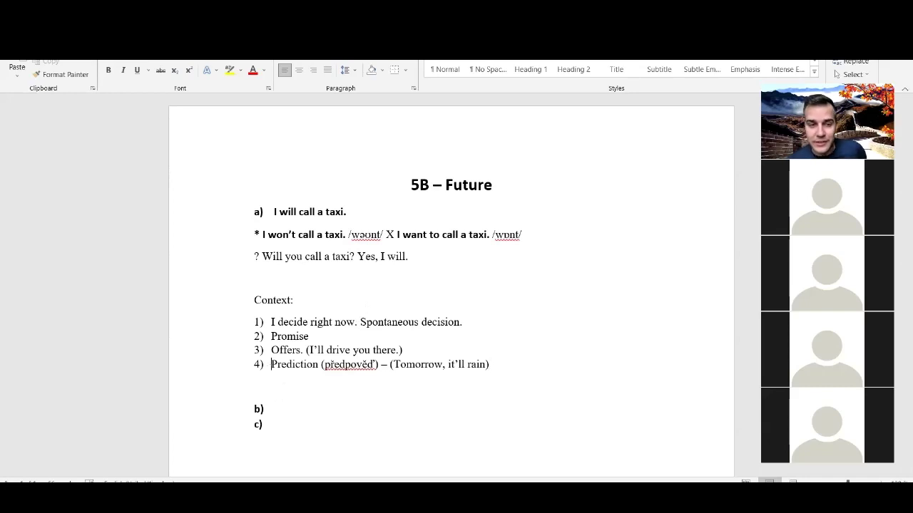
{"action": "type", "text": "Personal "}
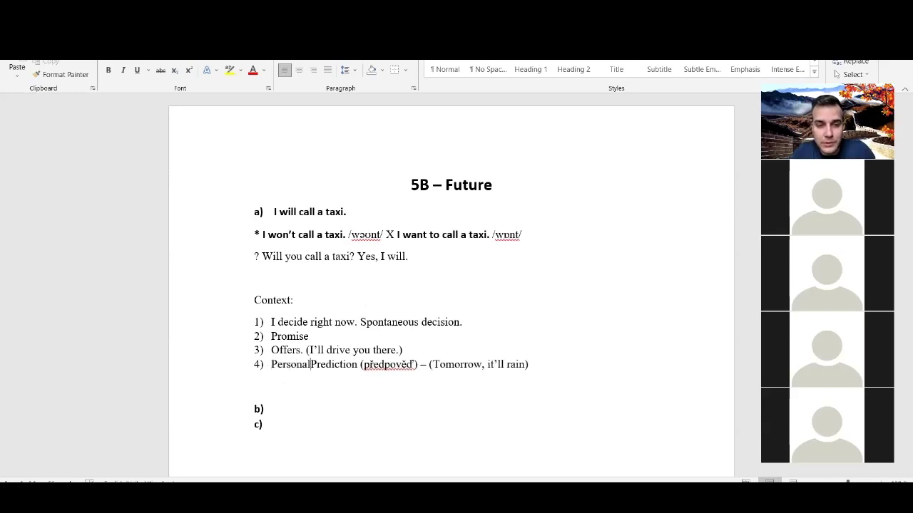
{"action": "type", "text": "p"}
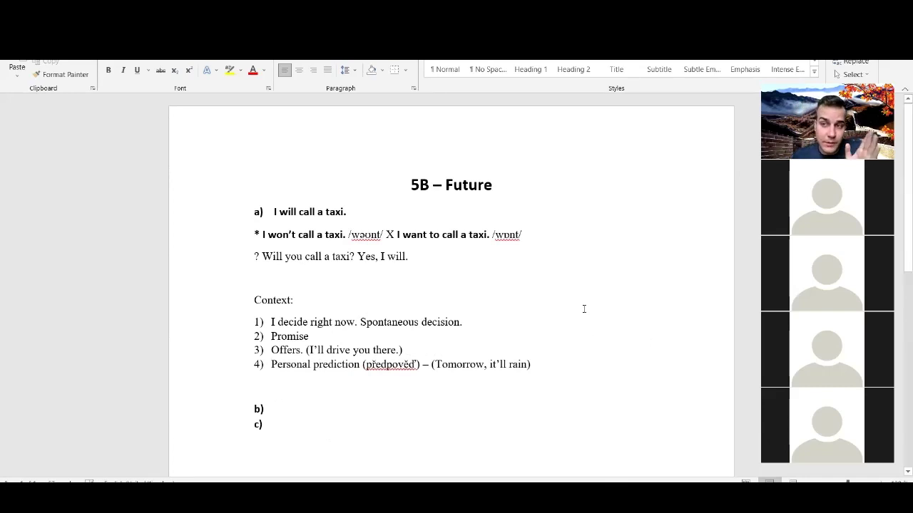
{"action": "left_click", "coordinate": [320, 378]}
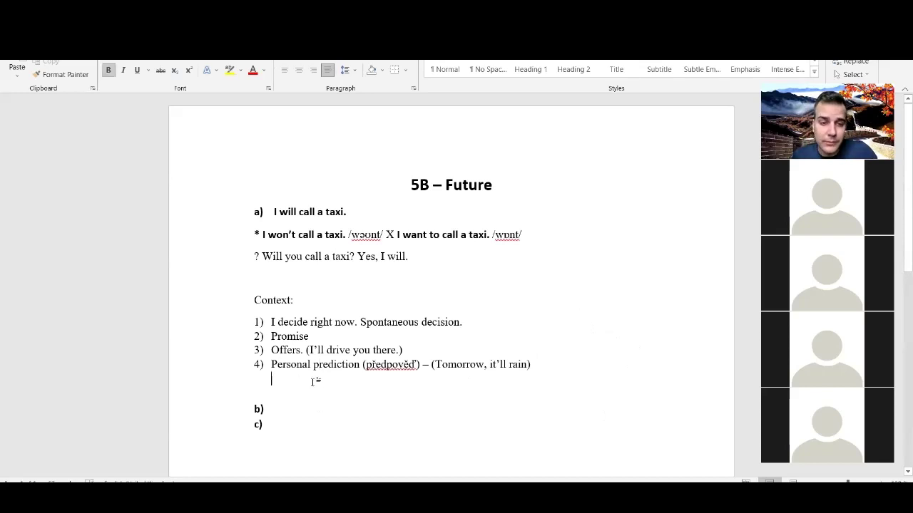
Step: Park the cursor on the empty line below item 4 and return to the e-book reader
{"action": "left_click_drag", "start_coordinate": [321, 378], "coordinate": [300, 350]}
{"action": "left_click", "coordinate": [300, 351]}
{"action": "scroll", "coordinate": [349, 339], "scroll_direction": "down", "scroll_amount": 2}
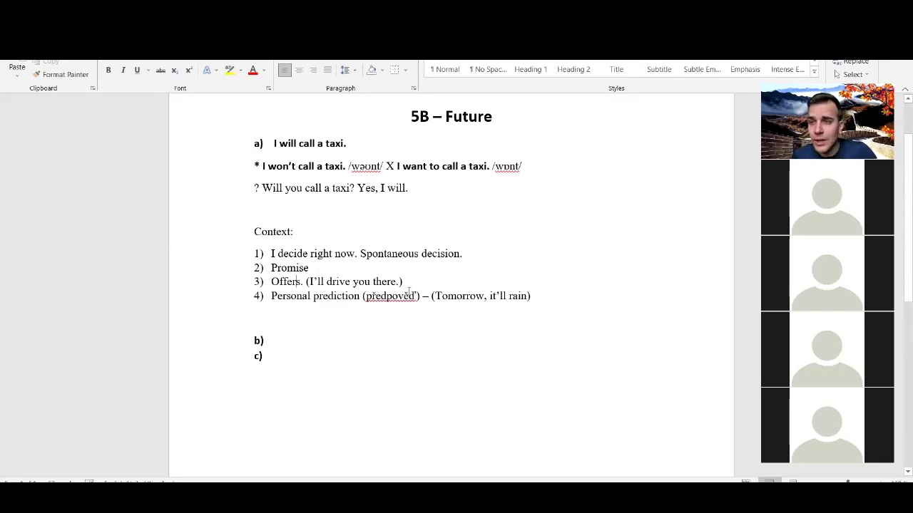
{"action": "left_click", "coordinate": [351, 319]}
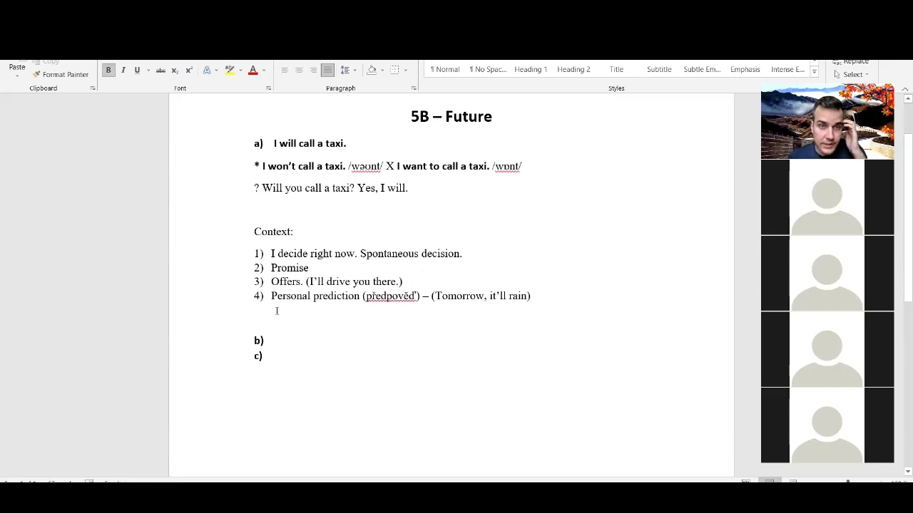
{"action": "key", "text": "alt+Tab"}
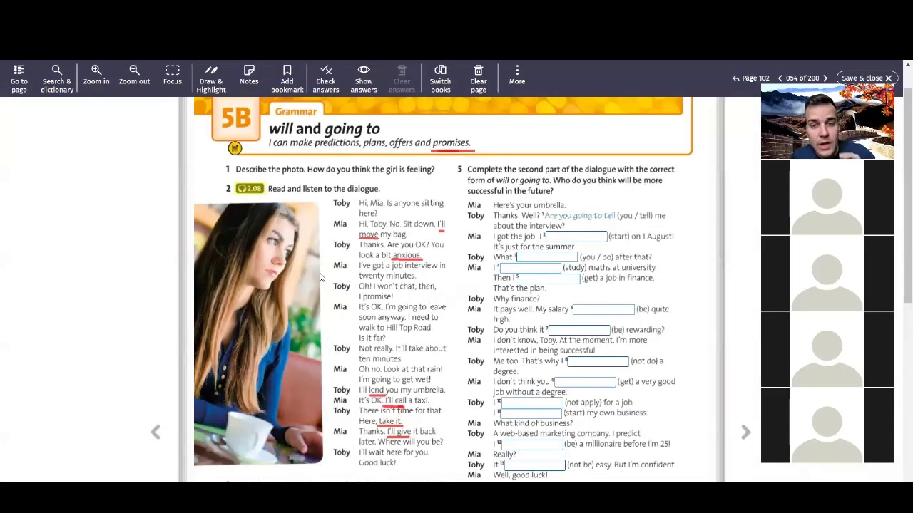
Step: Delete all existing pen marks from the e-book page with Clear page
{"action": "left_click", "coordinate": [209, 80]}
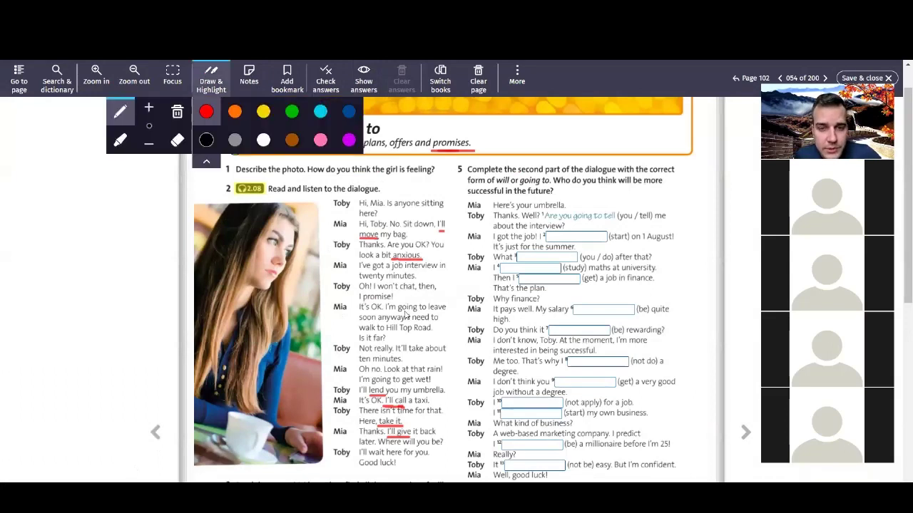
{"action": "left_click", "coordinate": [478, 77]}
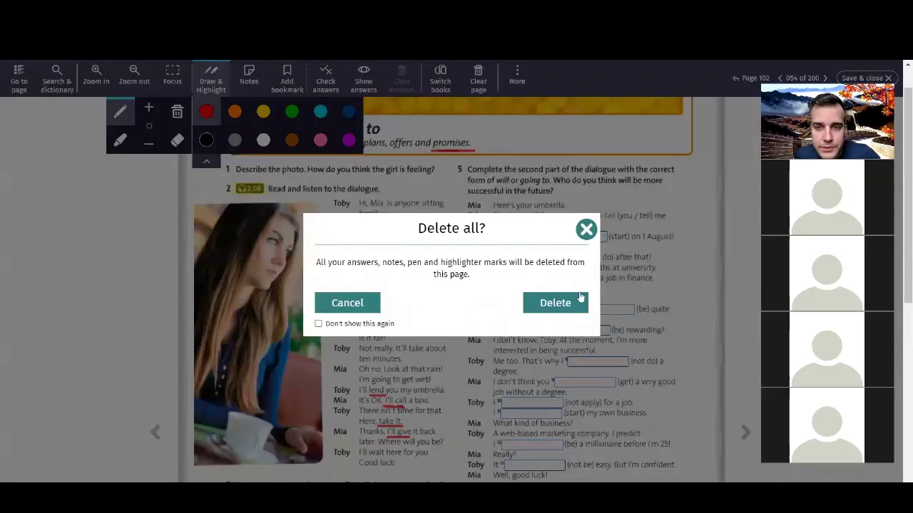
{"action": "left_click", "coordinate": [562, 303]}
{"action": "left_click", "coordinate": [211, 86]}
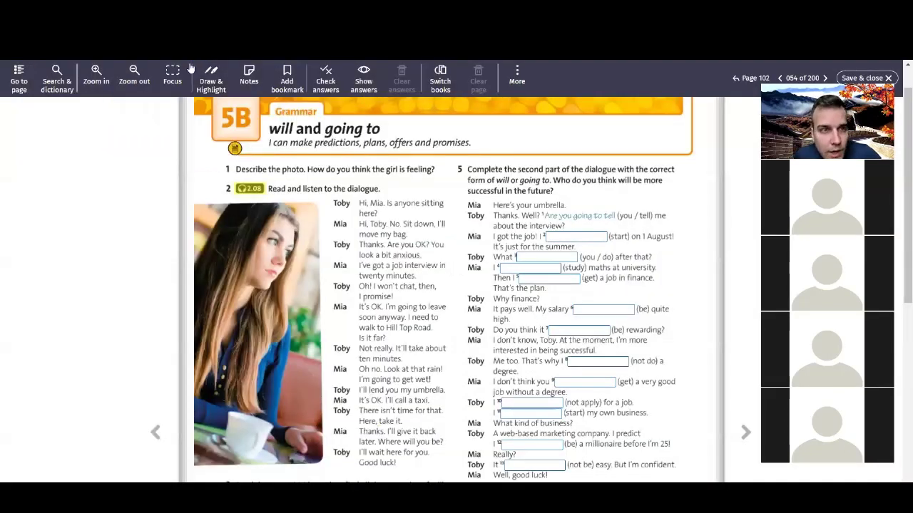
Step: Underline 'I'm going to leave' and 'I'm going to get wet' in red
{"action": "left_click", "coordinate": [211, 82]}
{"action": "left_click_drag", "start_coordinate": [391, 312], "coordinate": [451, 312]}
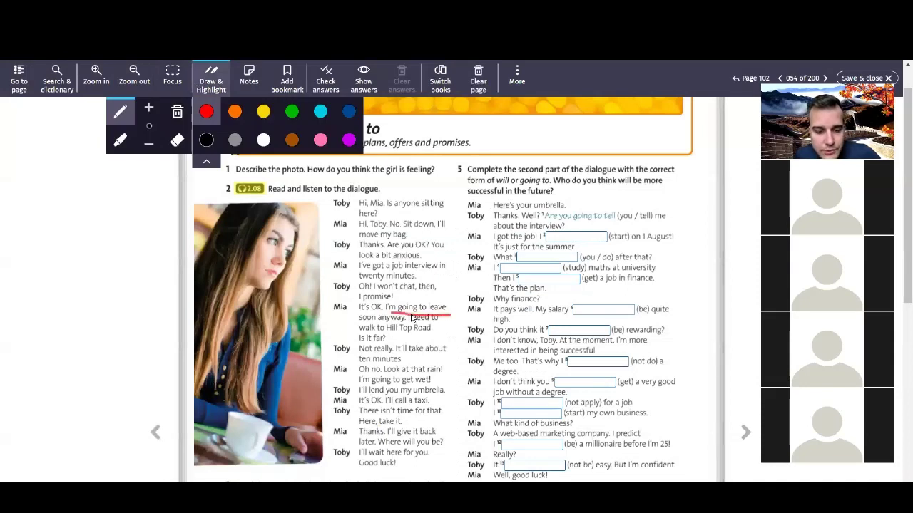
{"action": "left_click", "coordinate": [479, 78]}
{"action": "left_click", "coordinate": [564, 302]}
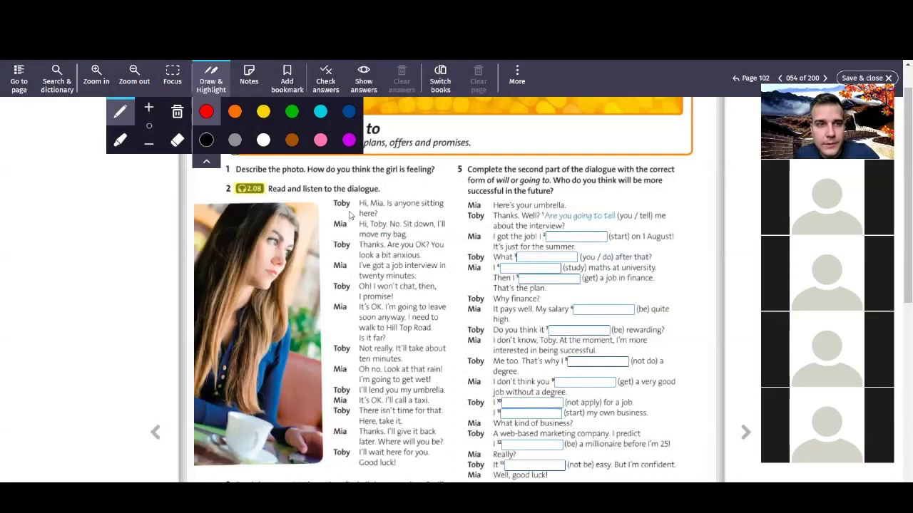
{"action": "left_click_drag", "start_coordinate": [386, 312], "coordinate": [447, 313]}
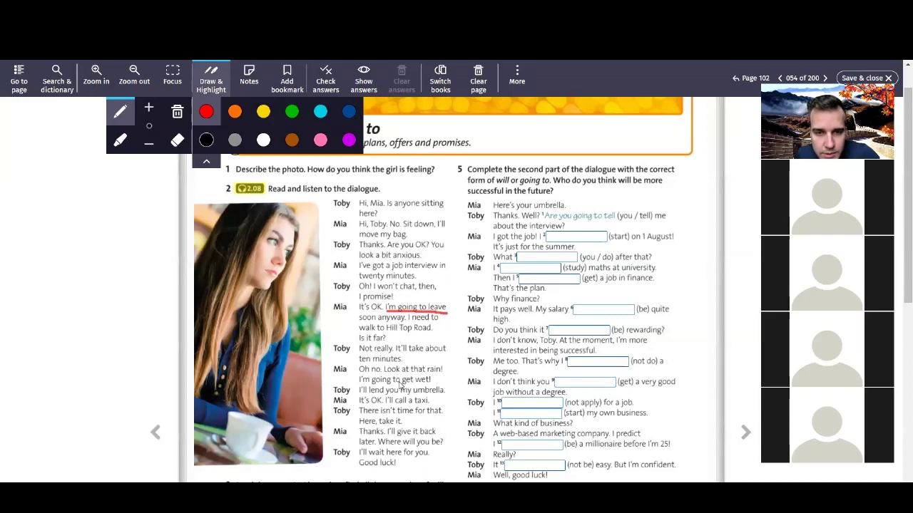
{"action": "left_click_drag", "start_coordinate": [359, 385], "coordinate": [412, 386]}
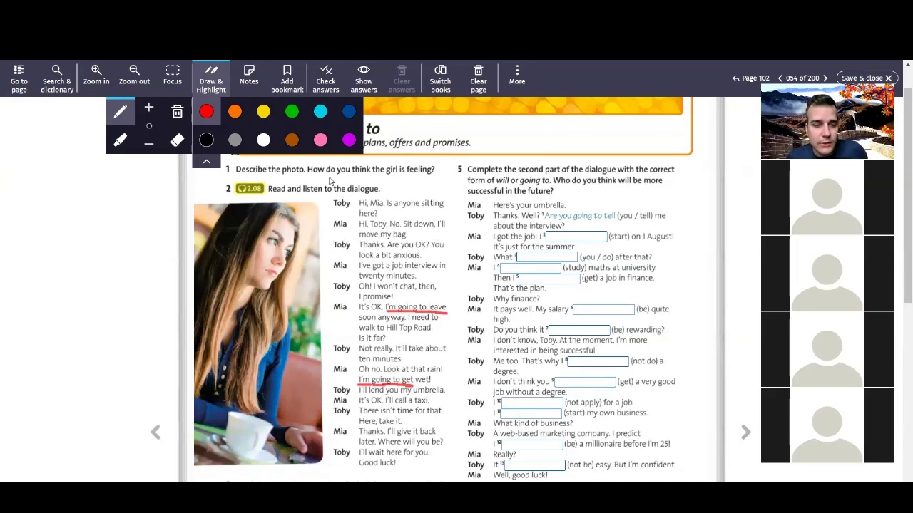
Step: Add the unlettered example 'I'm going to get wet.' under the b) Going to heading
{"action": "key", "text": "alt+Tab"}
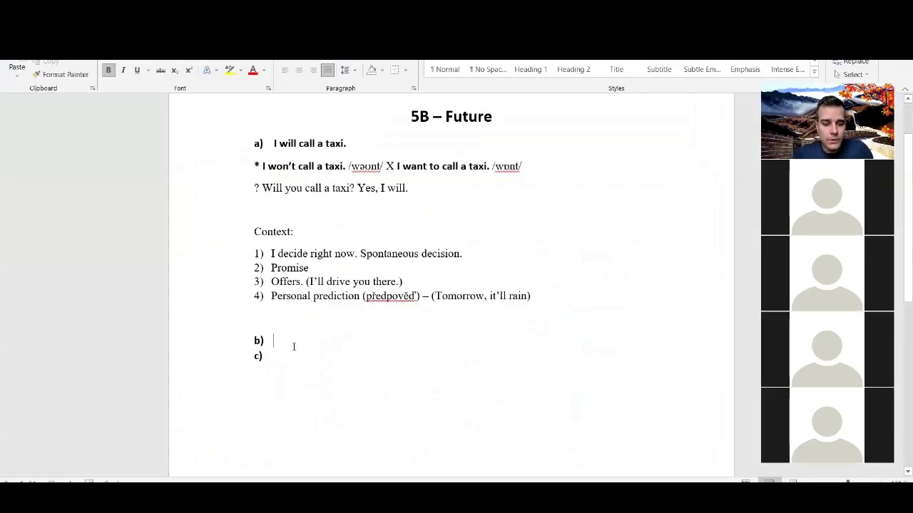
{"action": "type", "text": "Going to"}
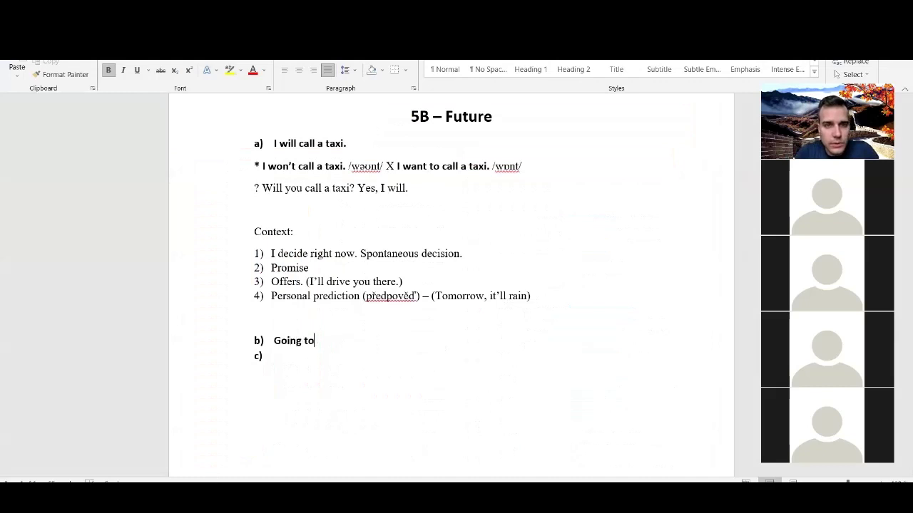
{"action": "key", "text": "Return"}
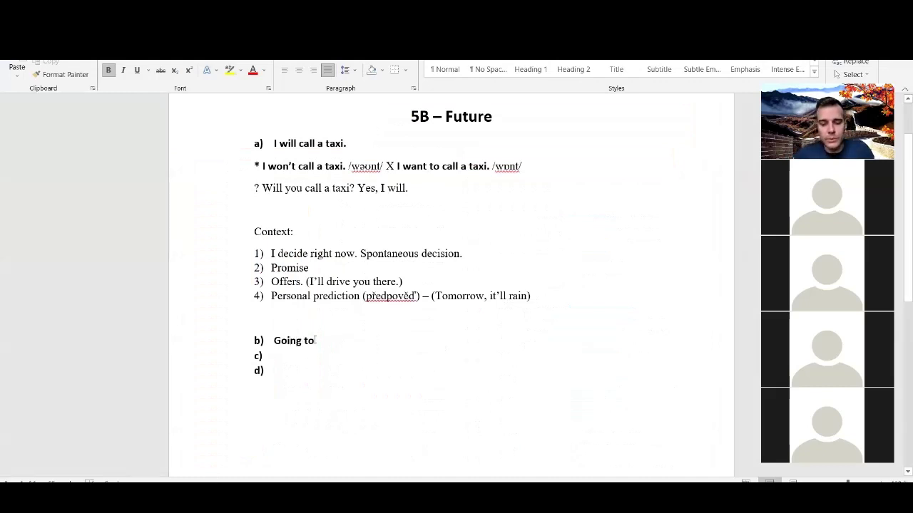
{"action": "key", "text": "BackSpace"}
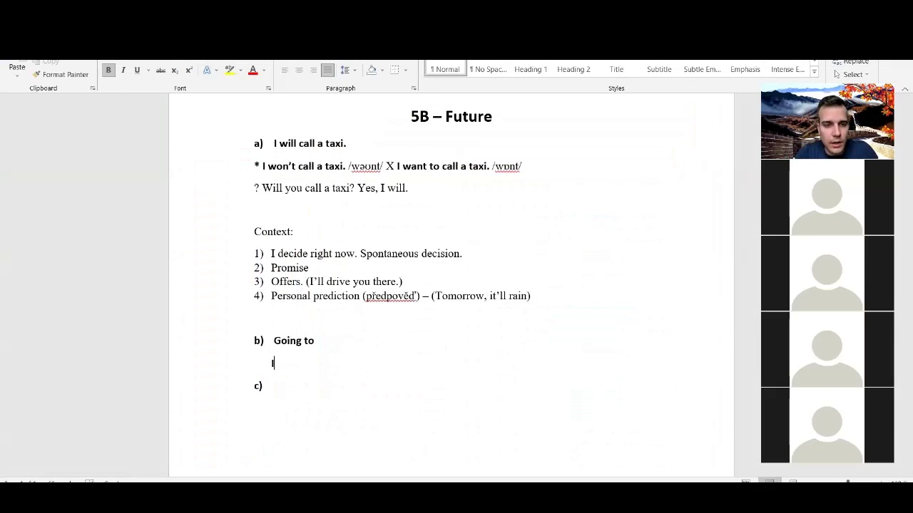
{"action": "type", "text": "I'm going to get "}
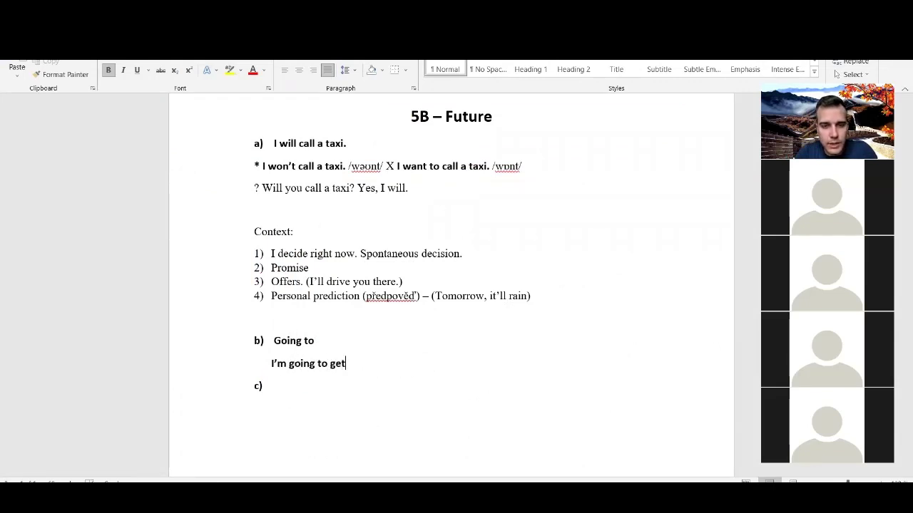
{"action": "type", "text": "wet."}
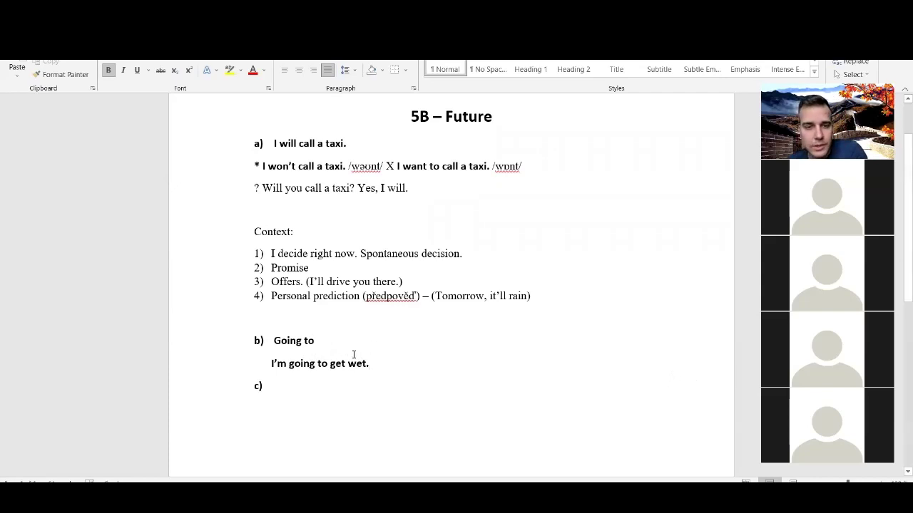
Step: Add the negative line '* I'm not going to get wet.' without automatic bullet formatting
{"action": "key", "text": "Return"}
{"action": "type", "text": "*"}
{"action": "left_click_drag", "start_coordinate": [280, 378], "coordinate": [271, 360]}
{"action": "left_click", "coordinate": [317, 396]}
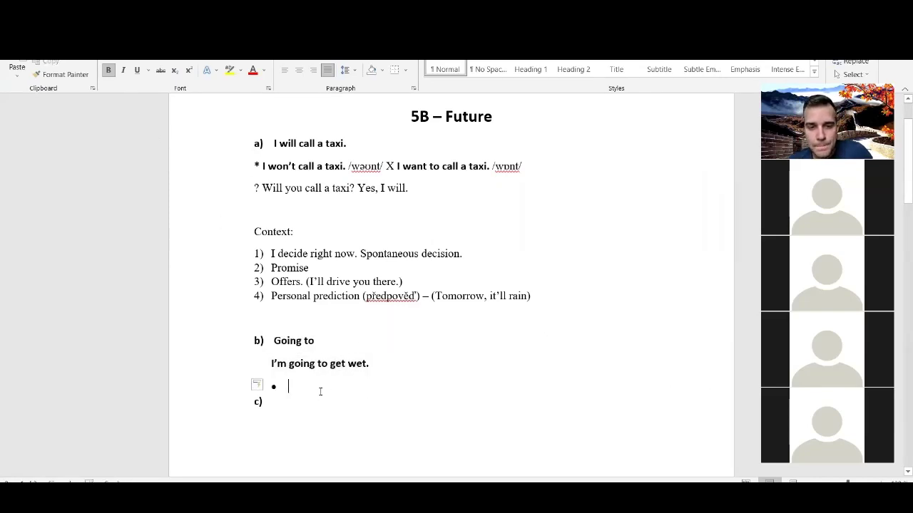
{"action": "key", "text": "ctrl+z"}
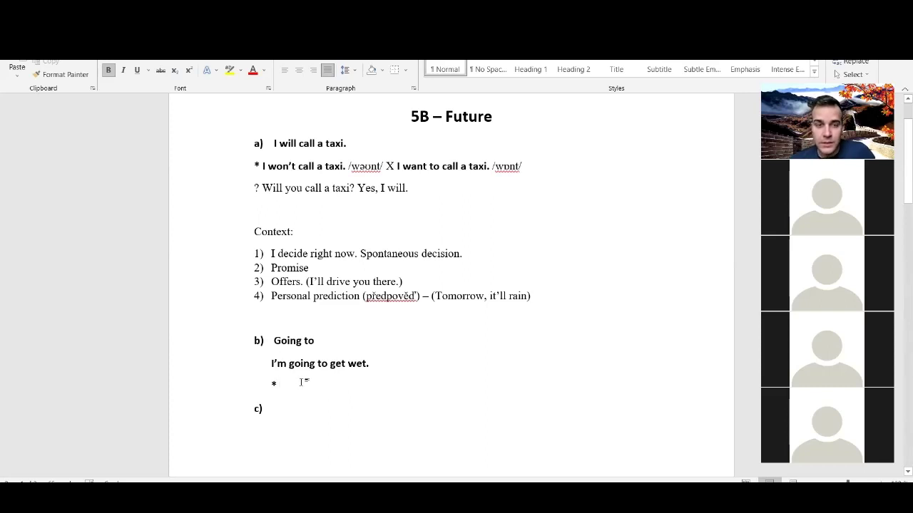
{"action": "type", "text": "I'm not go"}
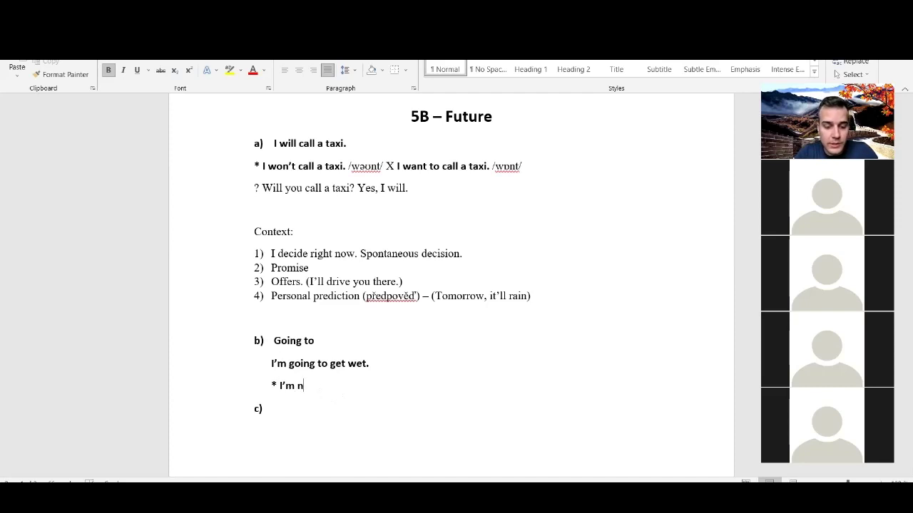
{"action": "type", "text": "ing to get "}
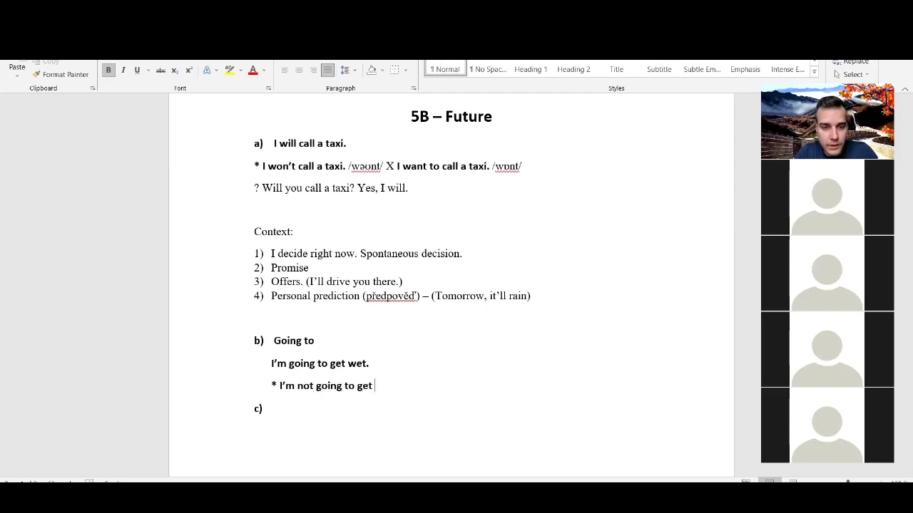
{"action": "type", "text": "wet."}
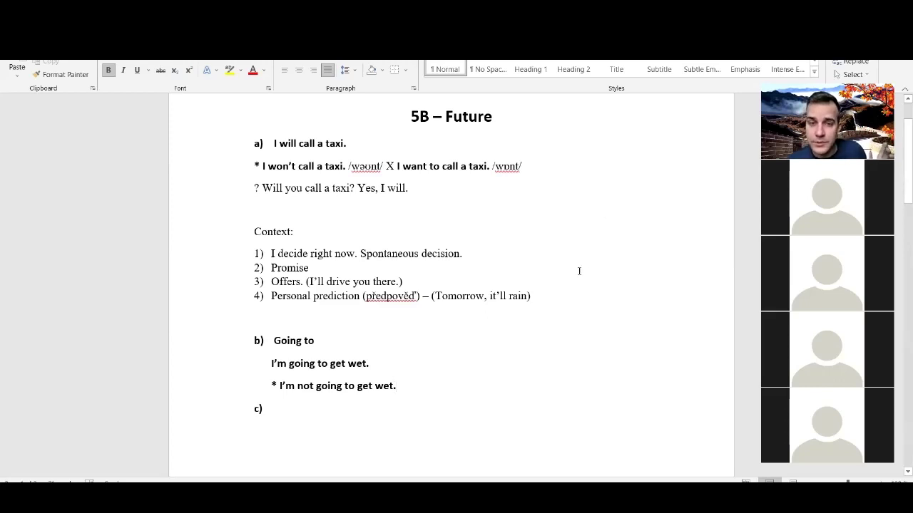
Step: Append '(I'm gonna get wet - very informal)' to the going to example, then open a line below the negative
{"action": "left_click", "coordinate": [433, 386]}
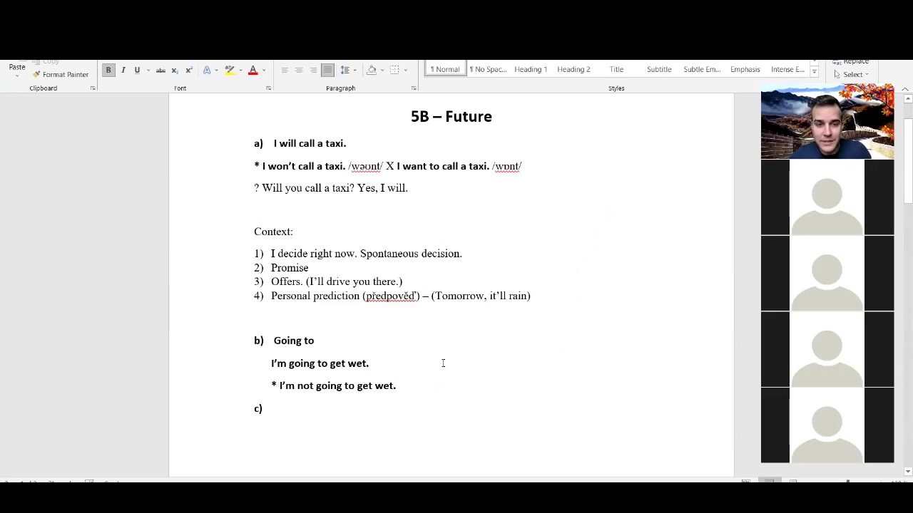
{"action": "left_click", "coordinate": [443, 363]}
{"action": "type", "text": "("}
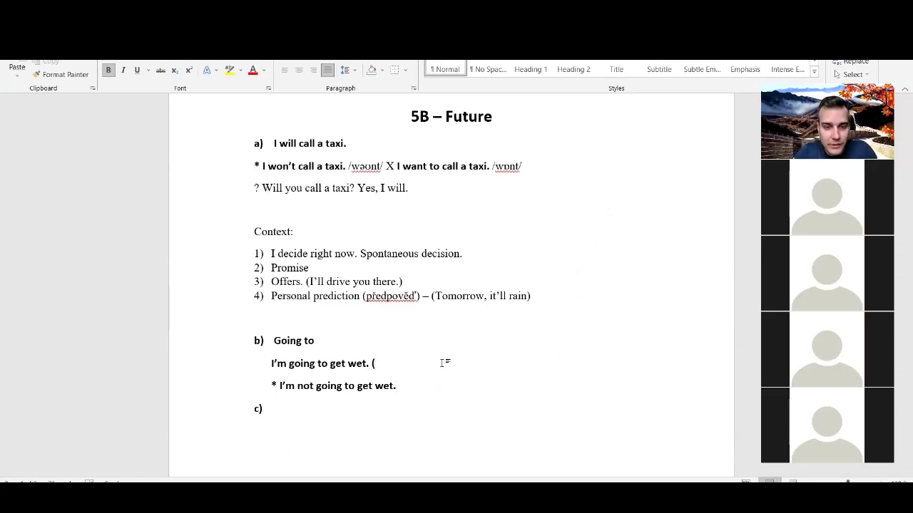
{"action": "type", "text": "I'm gonna "}
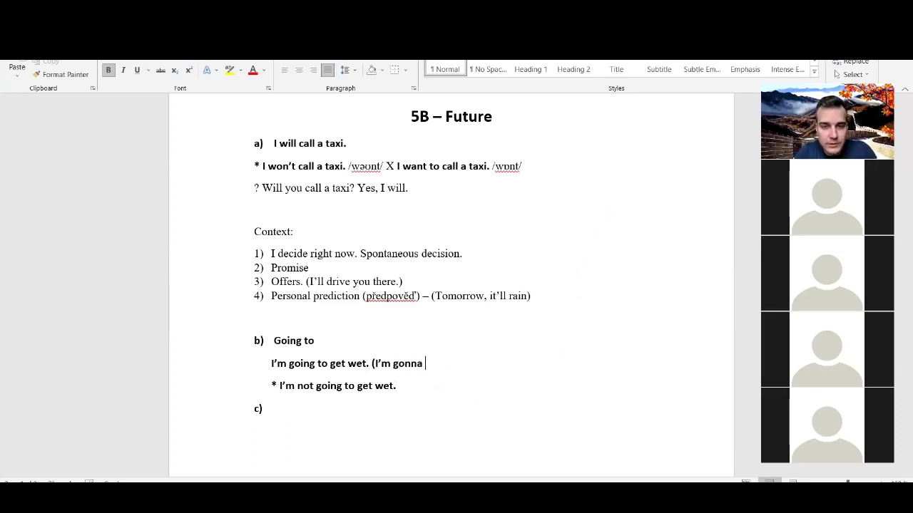
{"action": "type", "text": "get wet)"}
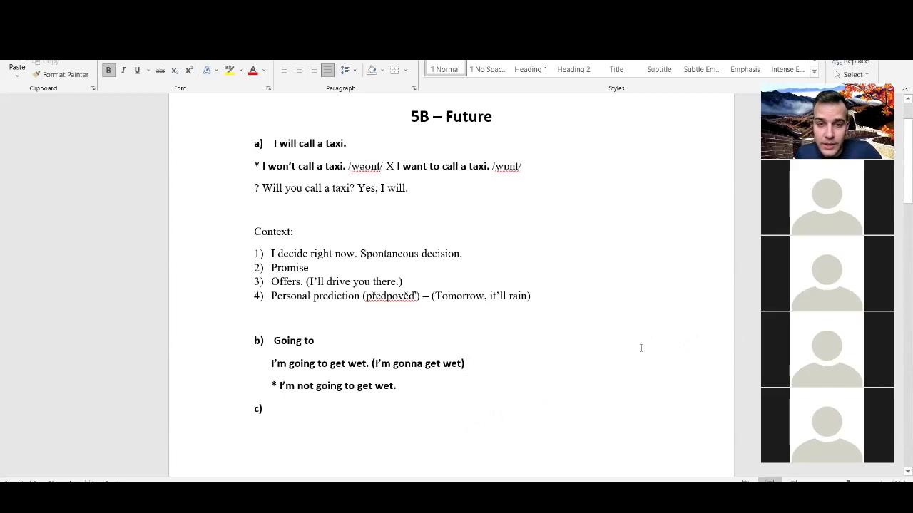
{"action": "double_click", "coordinate": [397, 364]}
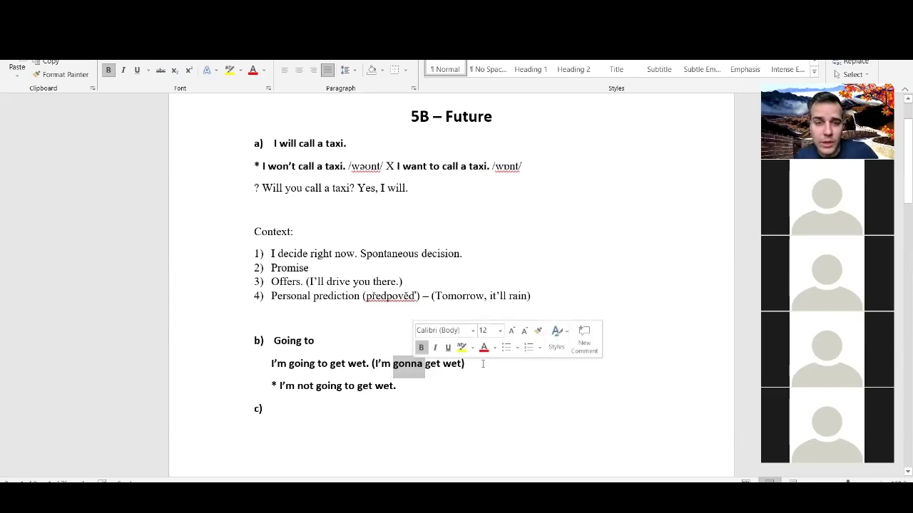
{"action": "left_click", "coordinate": [410, 387]}
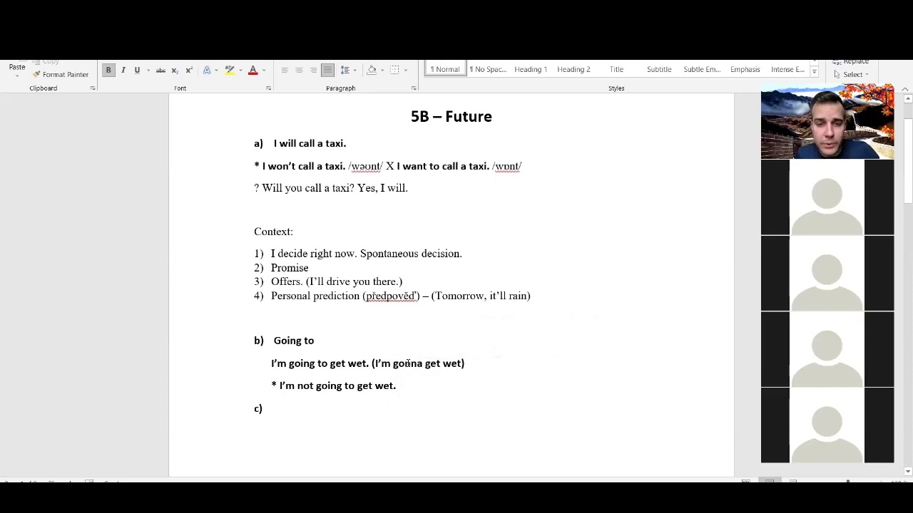
{"action": "left_click", "coordinate": [462, 364]}
{"action": "type", "text": "- very informal"}
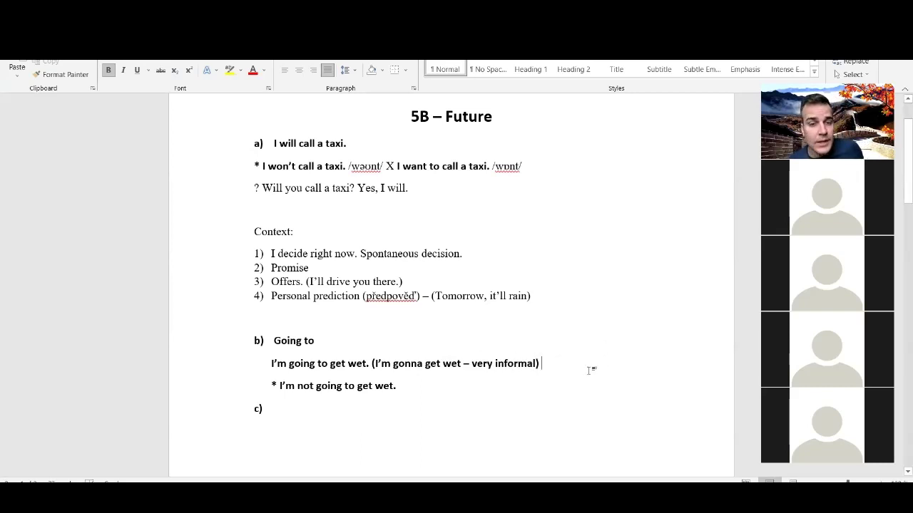
{"action": "left_click", "coordinate": [405, 384]}
{"action": "key", "text": "Return"}
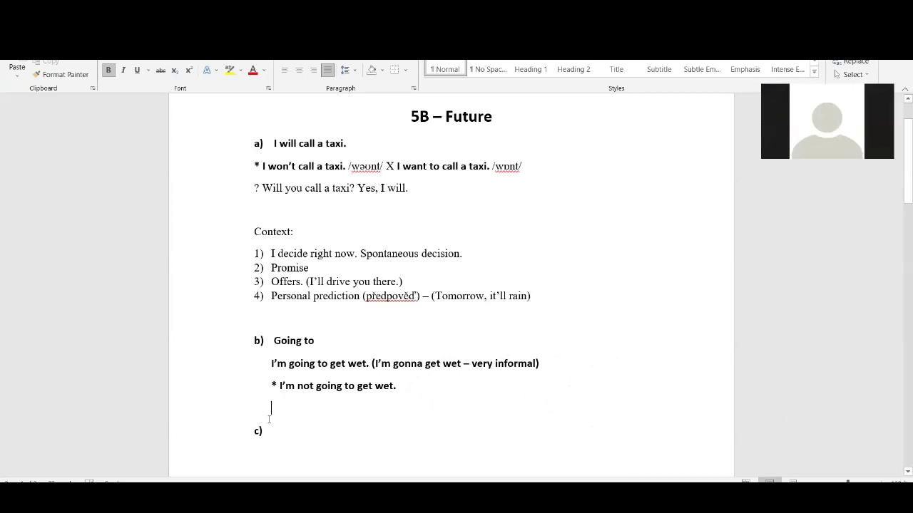
Step: Add the non-bold line '? Are you going to get wet? Yes, I am. No I am not.'
{"action": "type", "text": "?"}
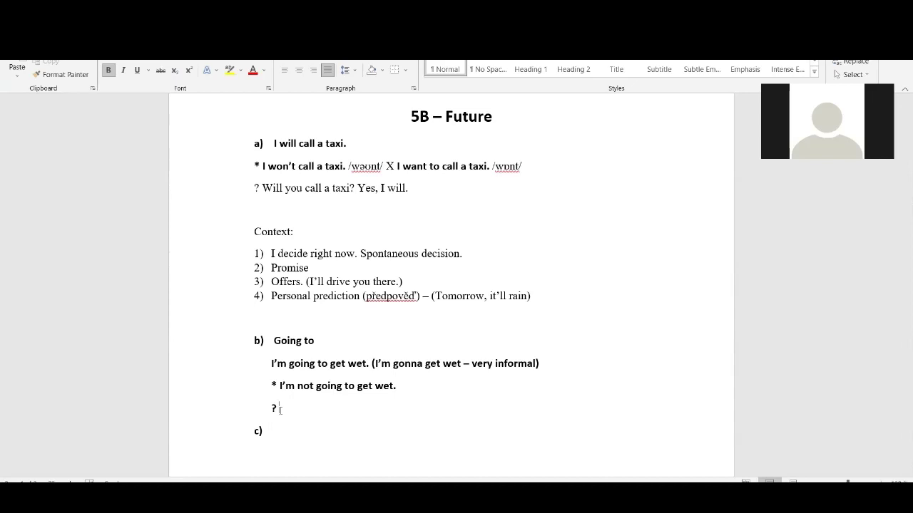
{"action": "type", "text": " Are you going to"}
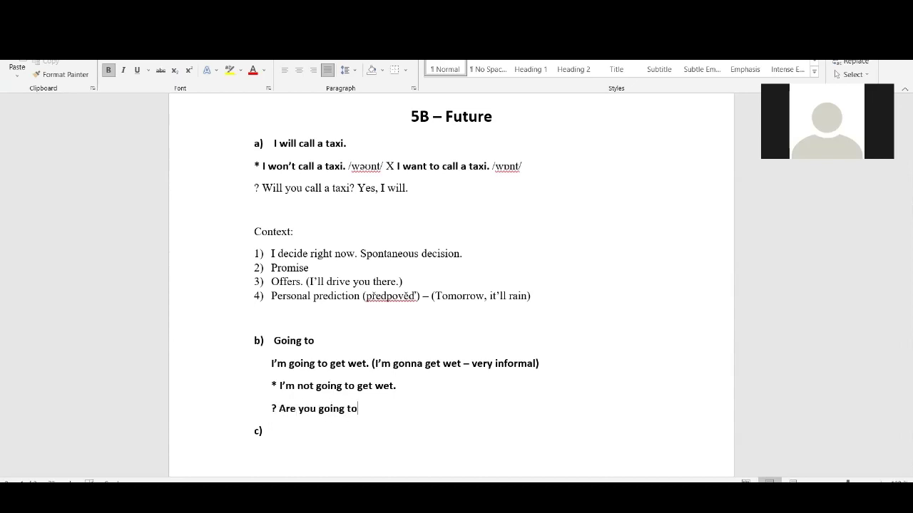
{"action": "type", "text": " get wet? Yes, I am. No"}
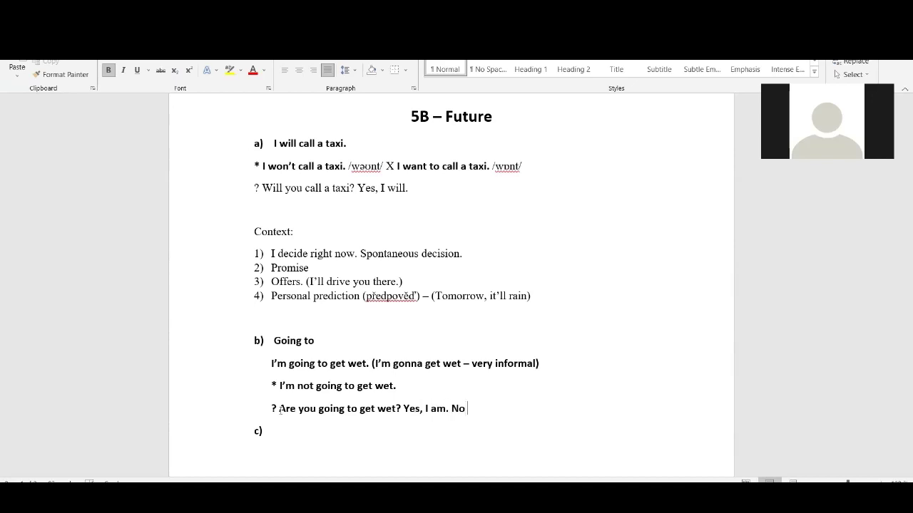
{"action": "type", "text": " I am not."}
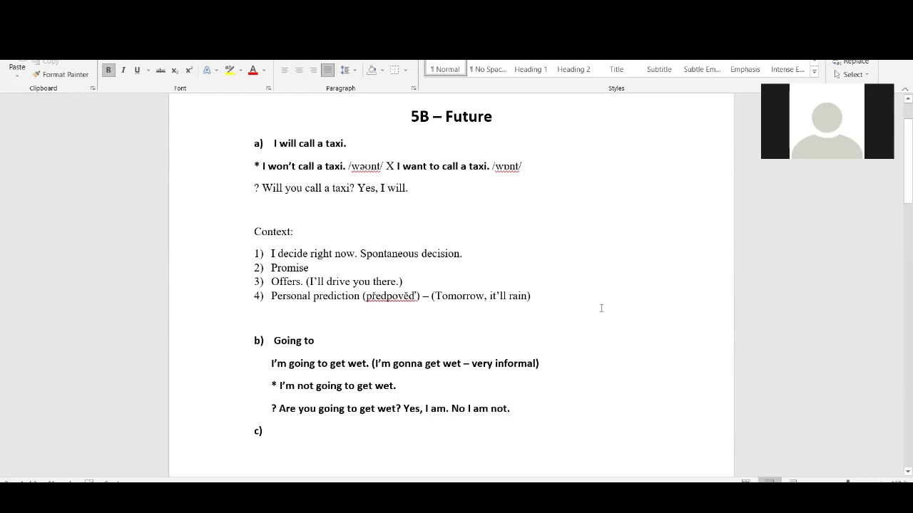
{"action": "left_click", "coordinate": [220, 412]}
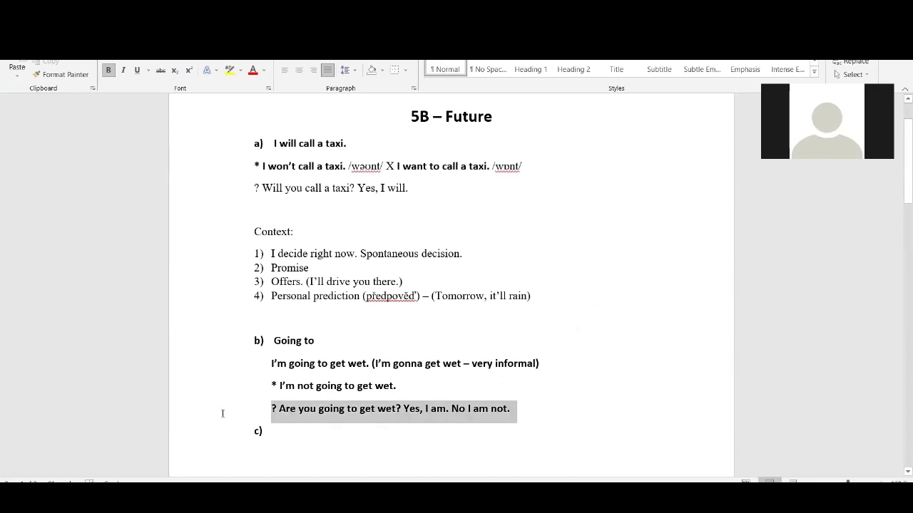
{"action": "left_click", "coordinate": [108, 69]}
{"action": "left_click", "coordinate": [535, 411]}
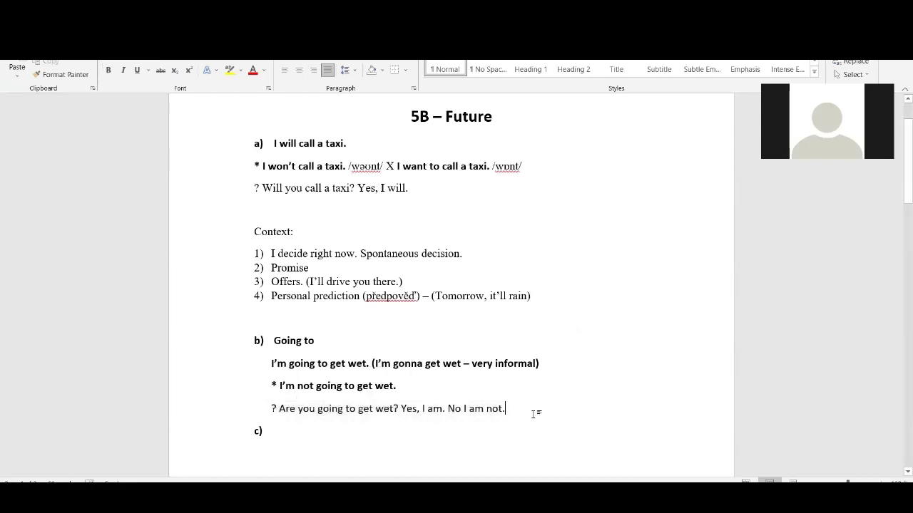
{"action": "key", "text": "Return"}
{"action": "key", "text": "Return"}
{"action": "key", "text": "BackSpace"}
Step: Add an indented 'Context:' heading below the going to examples
{"action": "key", "text": "Return"}
{"action": "type", "text": "Context:"}
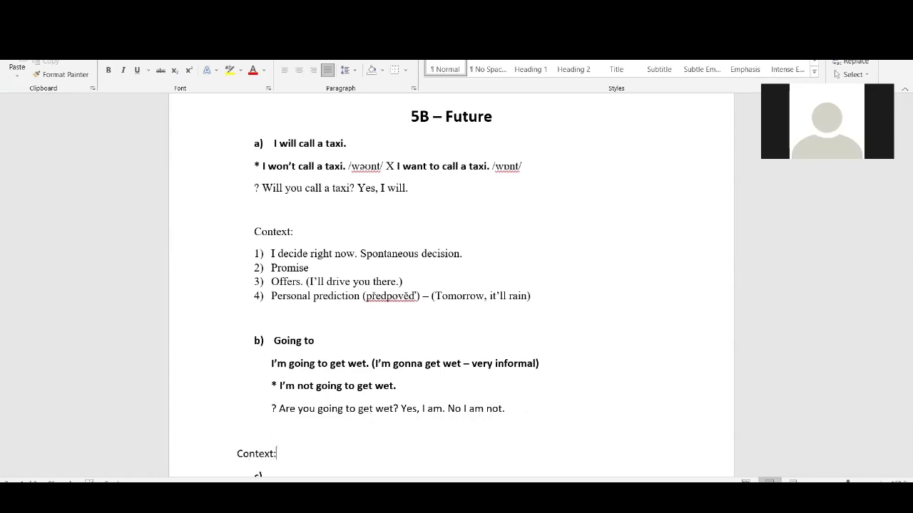
{"action": "key", "text": "Home"}
{"action": "key", "text": "Tab"}
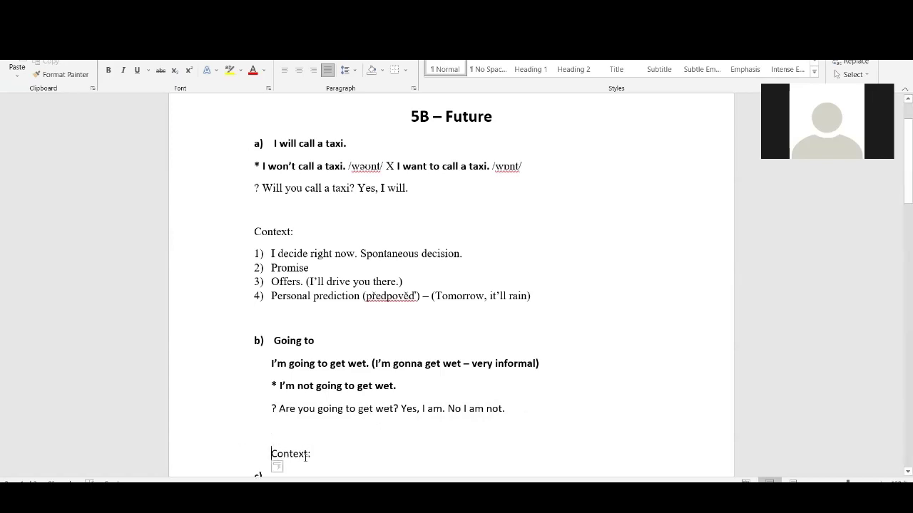
{"action": "key", "text": "End"}
Step: Start a numbered item 1) under Context:, shift its indent left, and remove the stray c) lettering
{"action": "key", "text": "Return"}
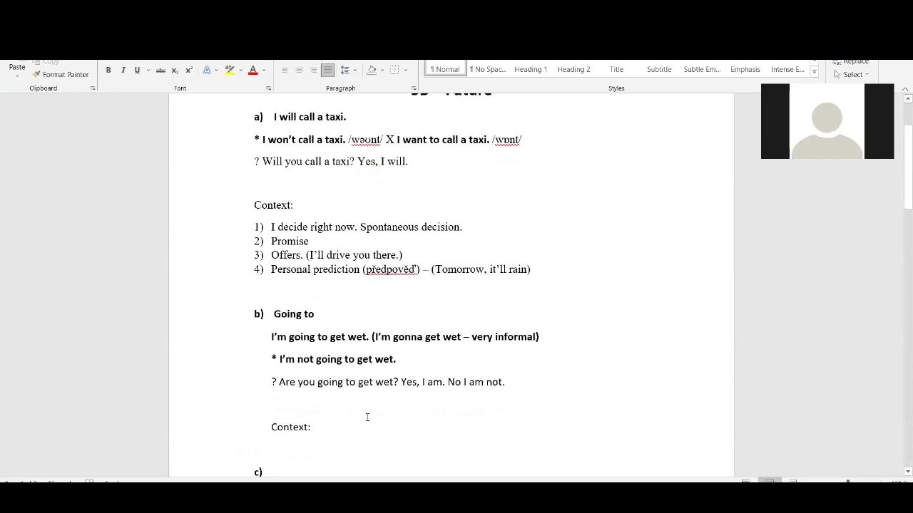
{"action": "type", "text": "1)"}
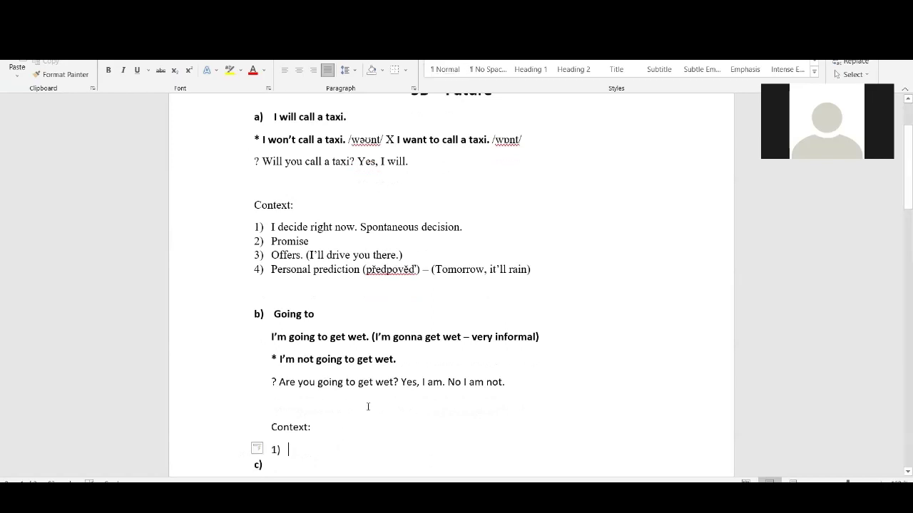
{"action": "left_click", "coordinate": [275, 451]}
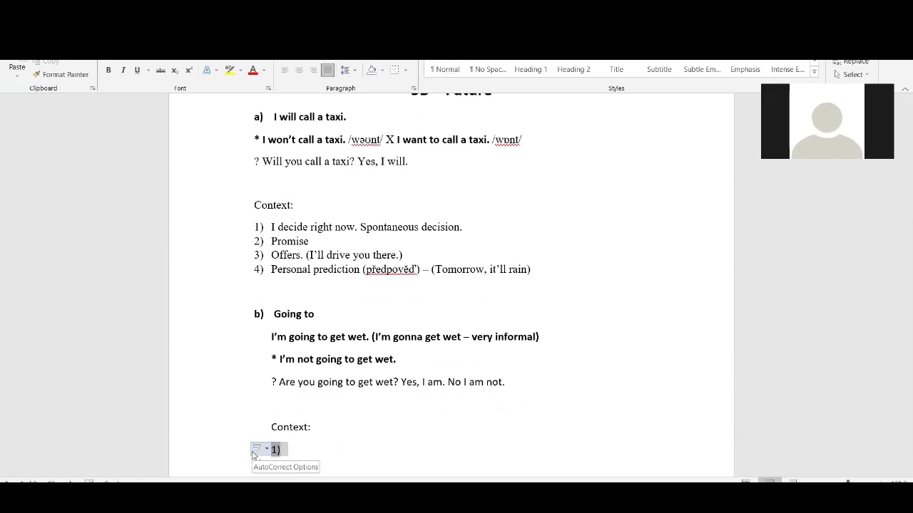
{"action": "left_click_drag", "start_coordinate": [276, 452], "coordinate": [261, 452]}
{"action": "left_click", "coordinate": [306, 446]}
{"action": "key", "text": "BackSpace"}
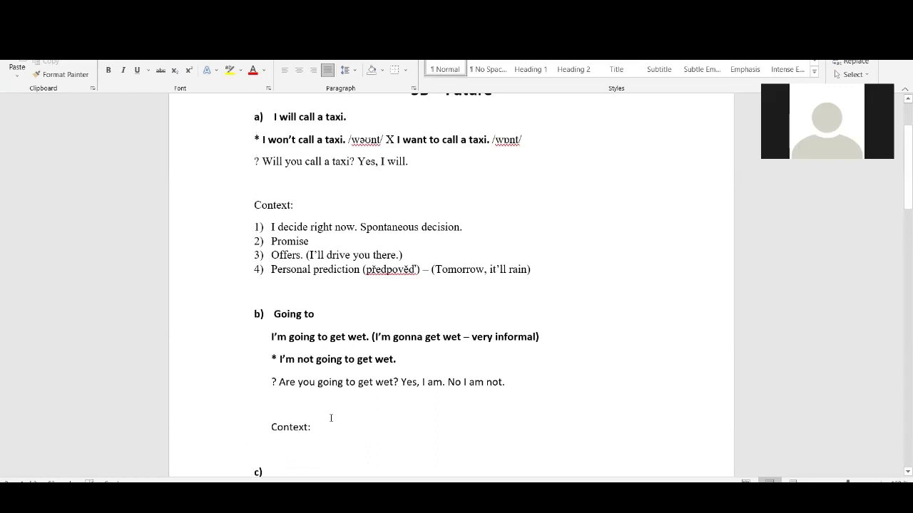
{"action": "key", "text": "ctrl+z"}
{"action": "left_click", "coordinate": [251, 466]}
{"action": "key", "text": "BackSpace"}
{"action": "scroll", "coordinate": [333, 393], "scroll_direction": "down", "scroll_amount": 1}
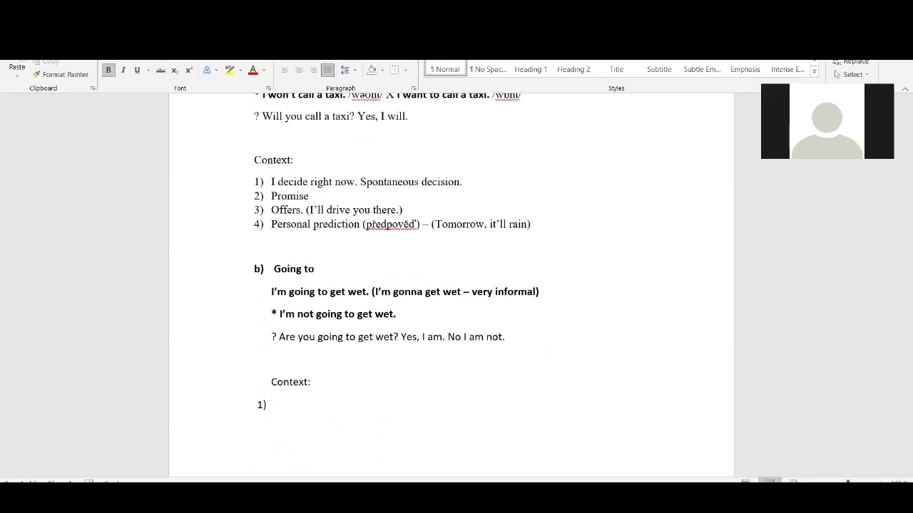
{"action": "key", "text": "alt+Tab"}
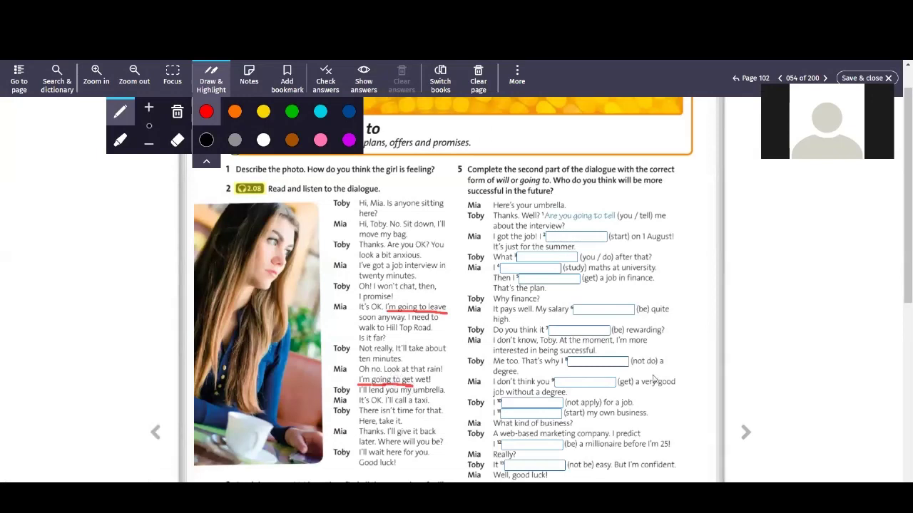
Step: Close the pen colour choices on page 5B in the textbook reader
{"action": "left_click", "coordinate": [211, 79]}
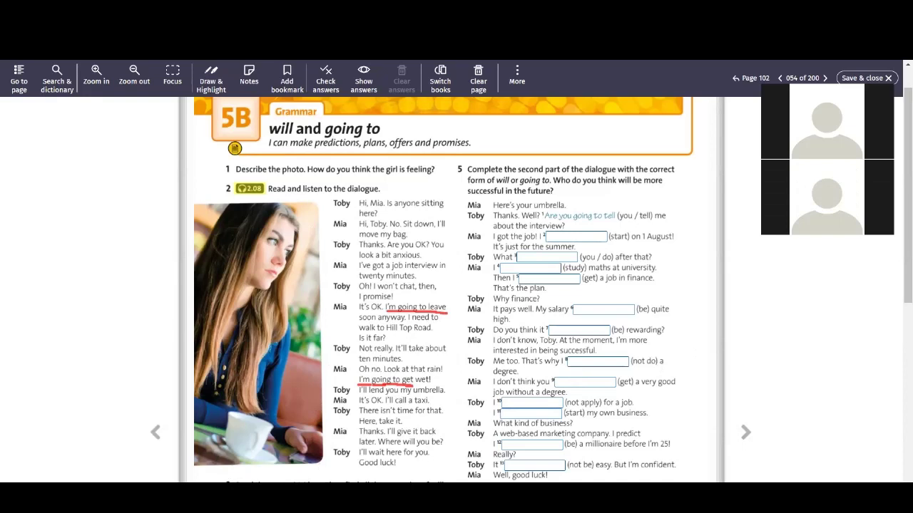
Step: Start going to context item '1) Prediction' under the Context: heading
{"action": "key", "text": "alt+Tab"}
{"action": "left_click", "coordinate": [334, 382]}
{"action": "key", "text": "Return"}
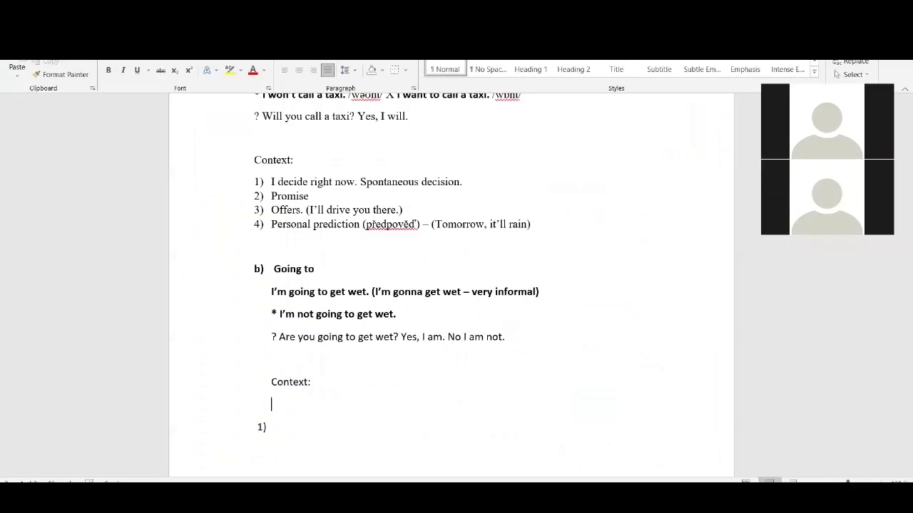
{"action": "type", "text": "1) "}
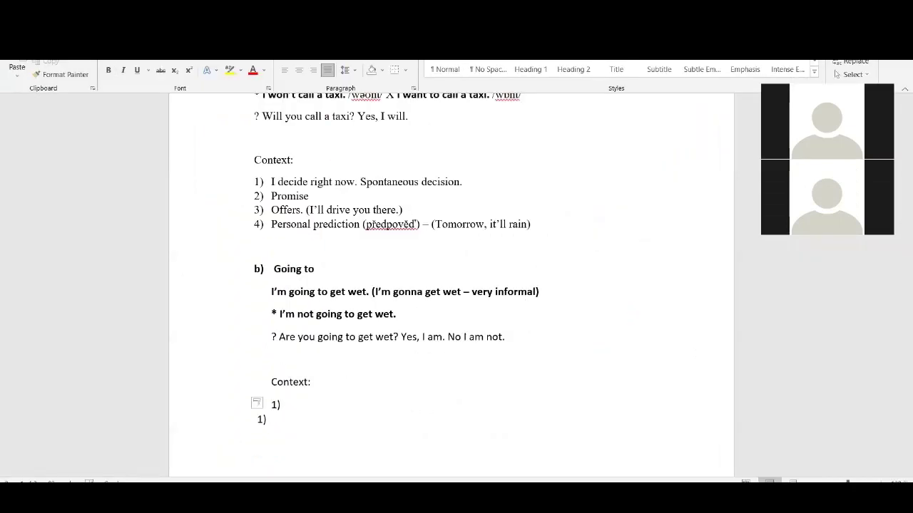
{"action": "type", "text": "prediciton"}
{"action": "key", "text": "BackSpace"}
{"action": "key", "text": "Right"}
{"action": "type", "text": "i"}
{"action": "key", "text": "End"}
Step: Complete it with '- based on something external - Look at that rain! I'm going to get wet.'
{"action": "type", "text": "-"}
{"action": "type", "text": "based on somethin"}
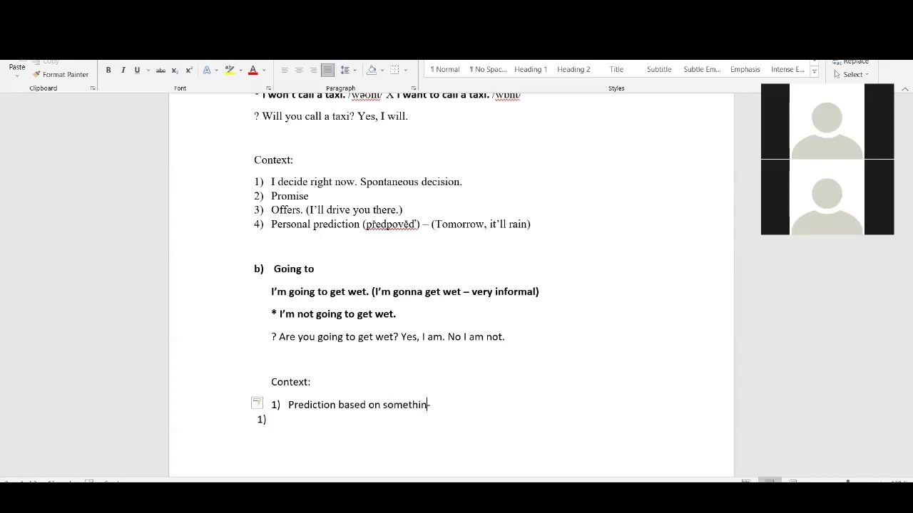
{"action": "type", "text": "g external - "}
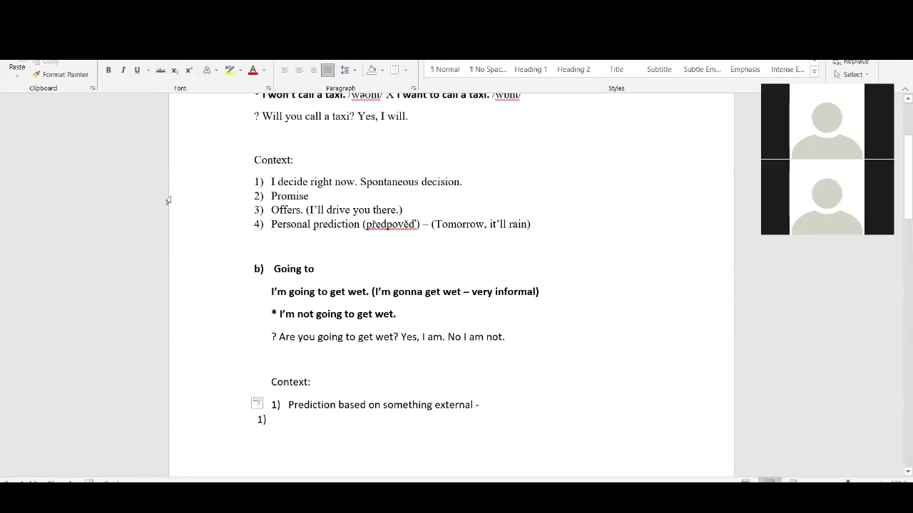
{"action": "type", "text": "Look"}
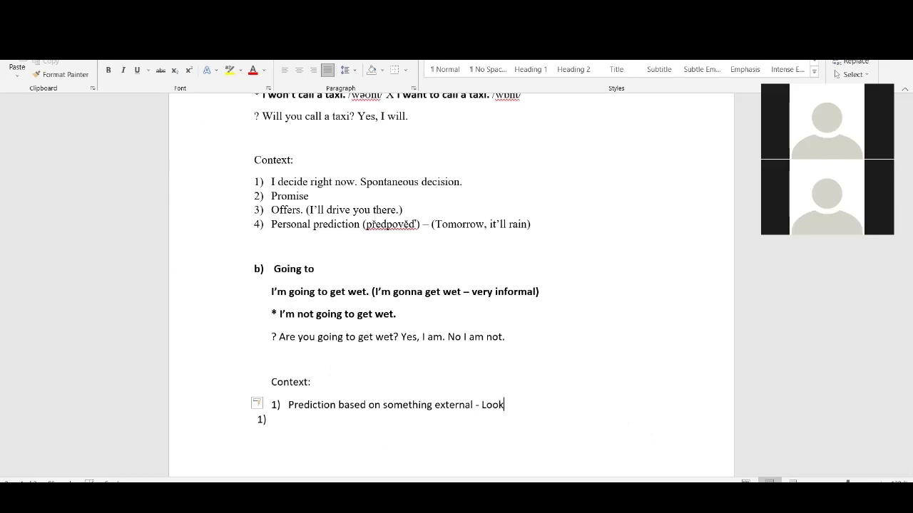
{"action": "type", "text": " at that rain! I'm d"}
{"action": "key", "text": "BackSpace"}
{"action": "type", "text": "going to get wet."}
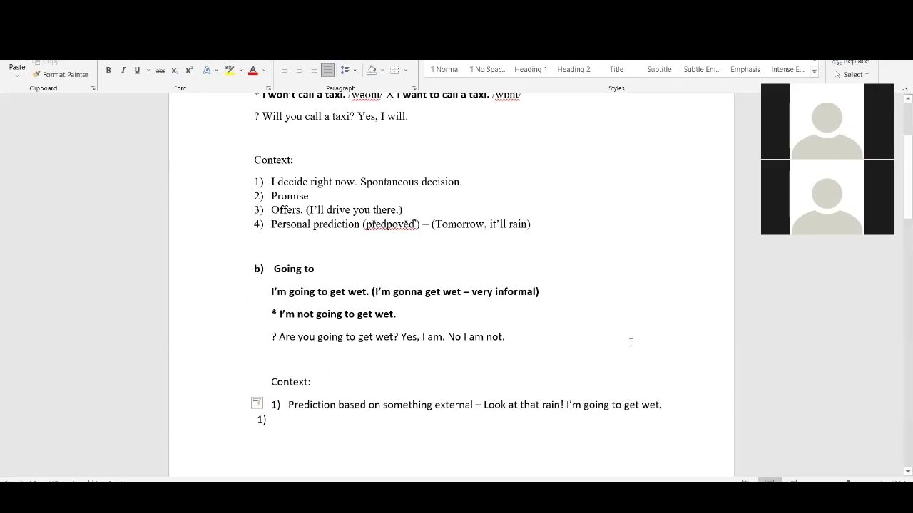
{"action": "key", "text": "Return"}
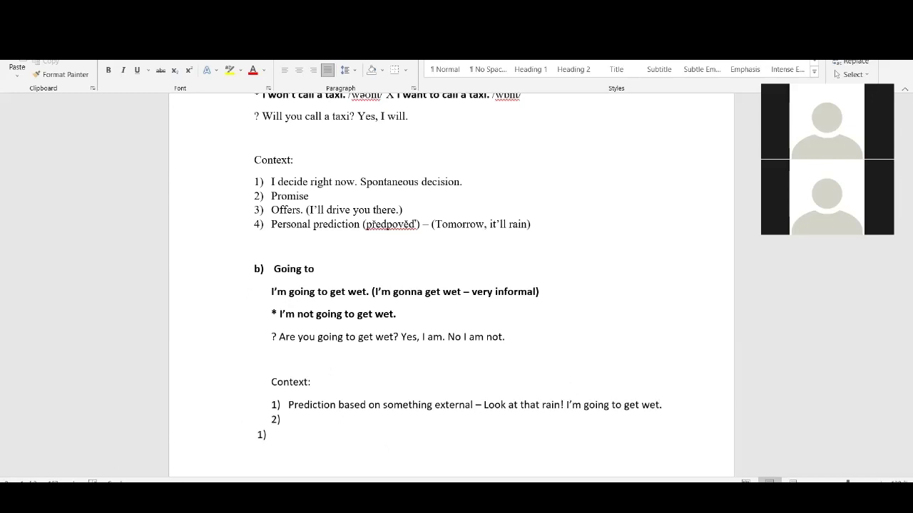
{"action": "key", "text": "alt+Tab"}
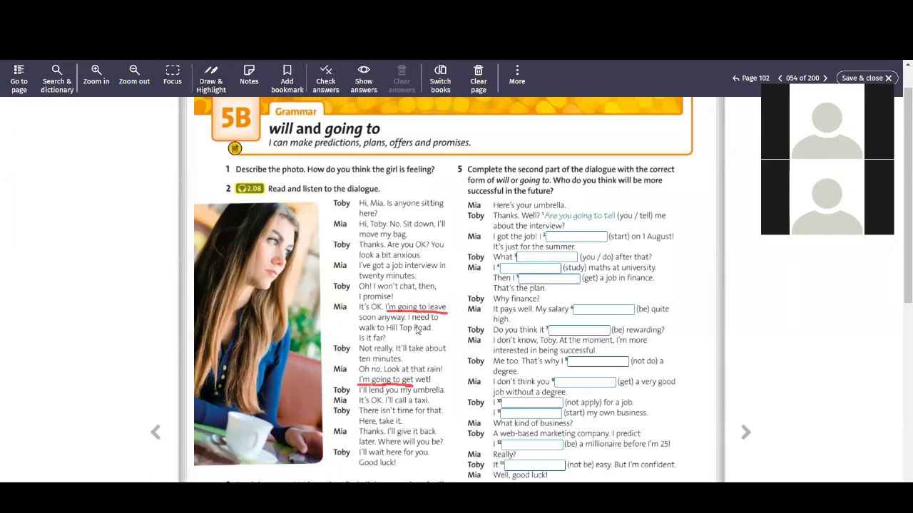
Step: Pick the red pen and write a small note above 'I'm going to leave'
{"action": "left_click", "coordinate": [211, 82]}
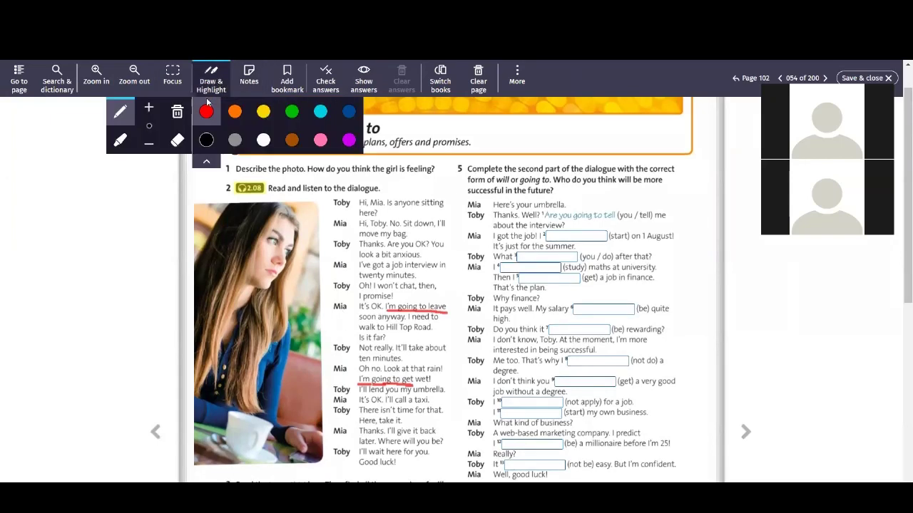
{"action": "left_click", "coordinate": [211, 84]}
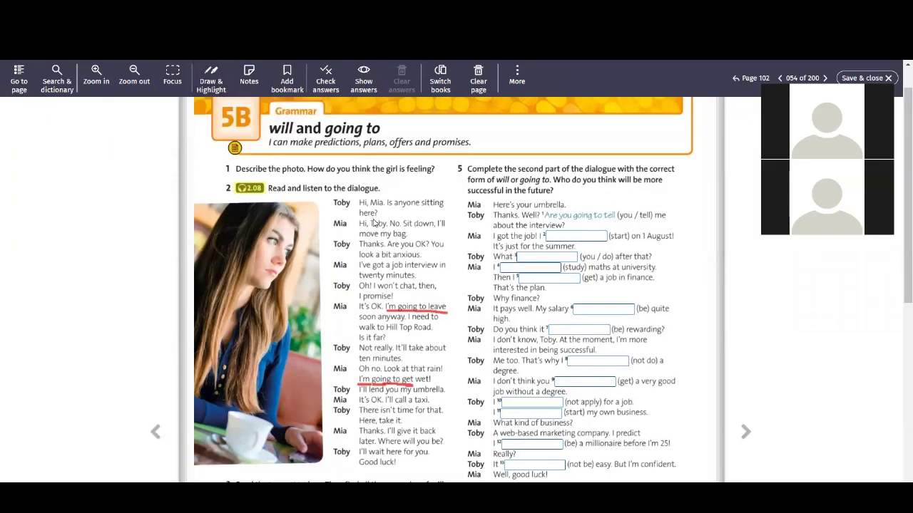
{"action": "left_click", "coordinate": [210, 80]}
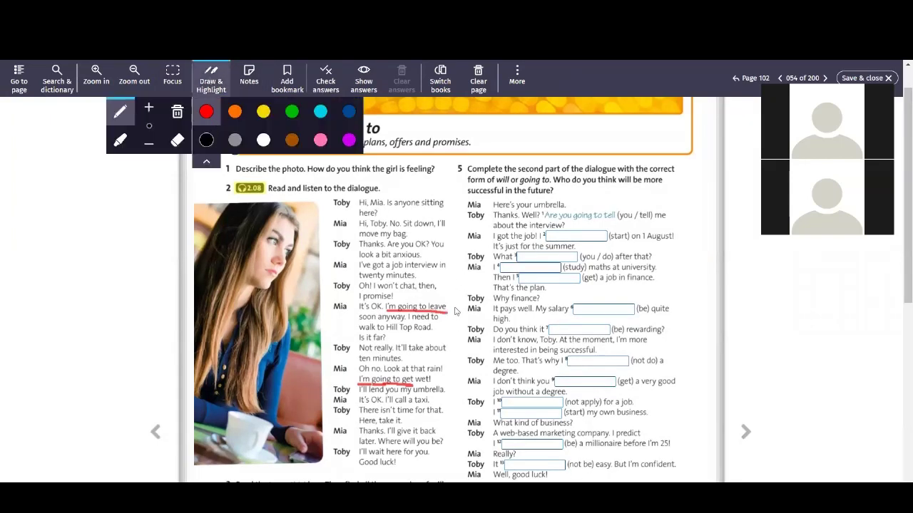
{"action": "left_click_drag", "start_coordinate": [435, 299], "coordinate": [465, 294]}
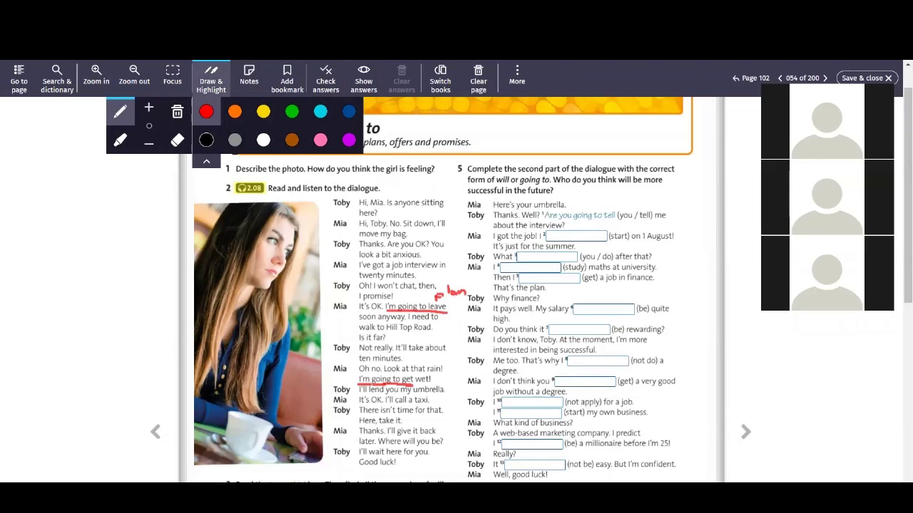
{"action": "key", "text": "alt+Tab"}
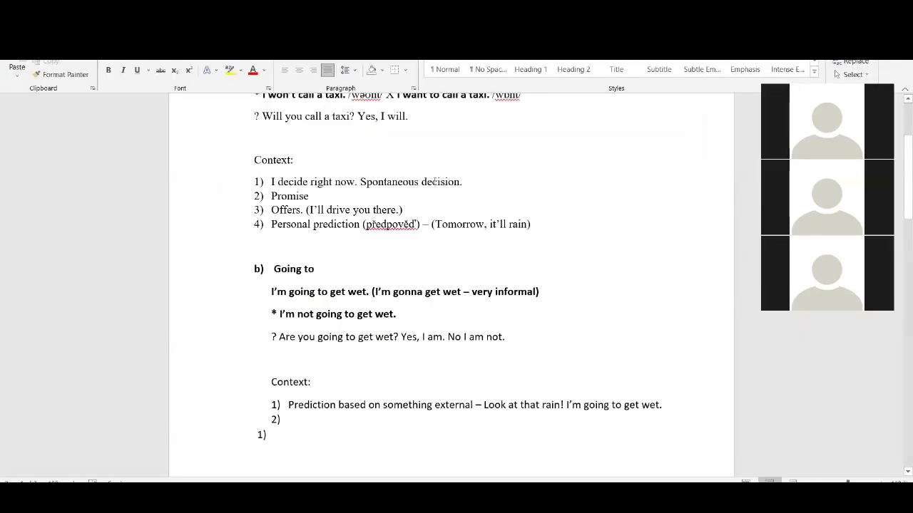
Step: Append '/ plan' to 'Spontaneous decision' in will's context list
{"action": "left_click_drag", "start_coordinate": [462, 181], "coordinate": [359, 182]}
{"action": "left_click", "coordinate": [463, 182]}
{"action": "type", "text": "/ plan"}
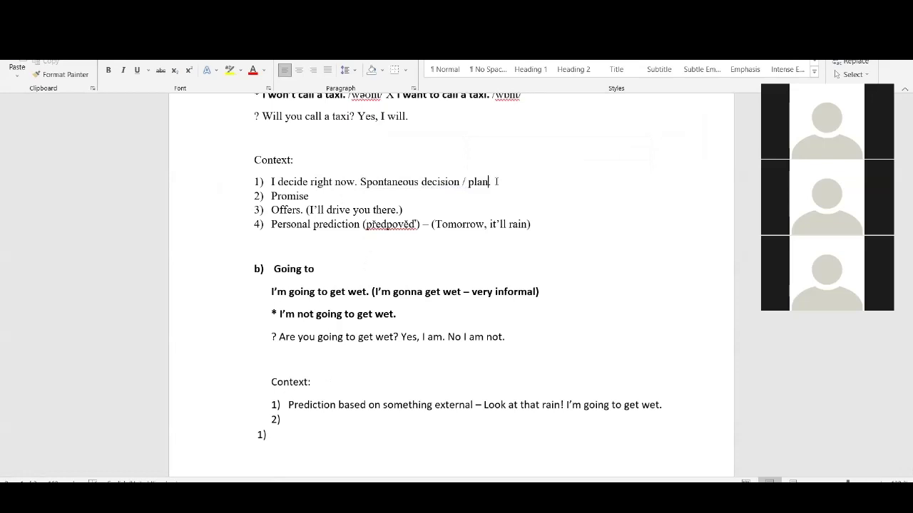
Step: Add going to context item 2) 'Plan / Intention (úmysl, záměr)'
{"action": "left_click", "coordinate": [308, 423]}
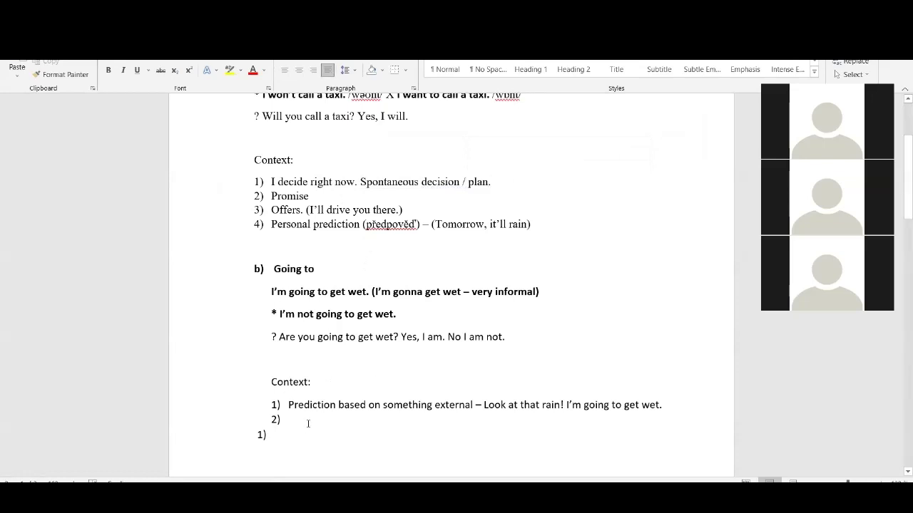
{"action": "type", "text": "Plan / I"}
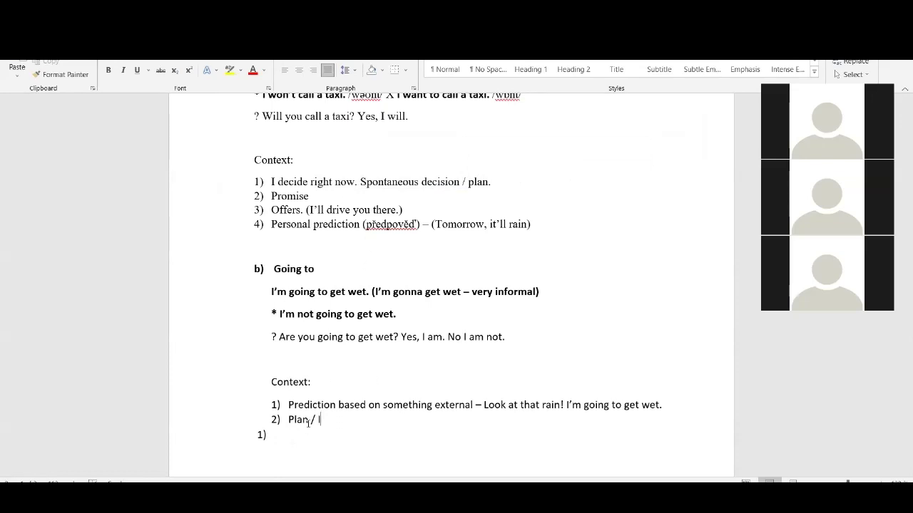
{"action": "type", "text": "ntention"}
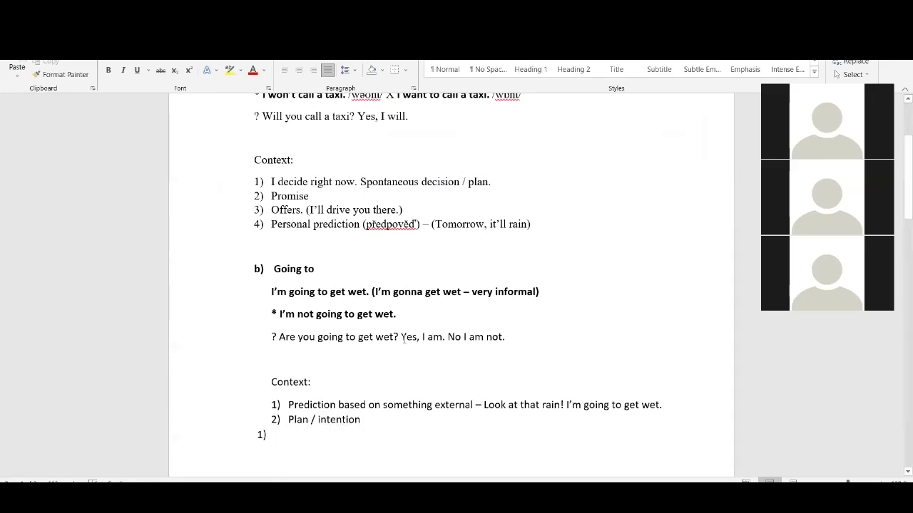
{"action": "key", "text": "Return"}
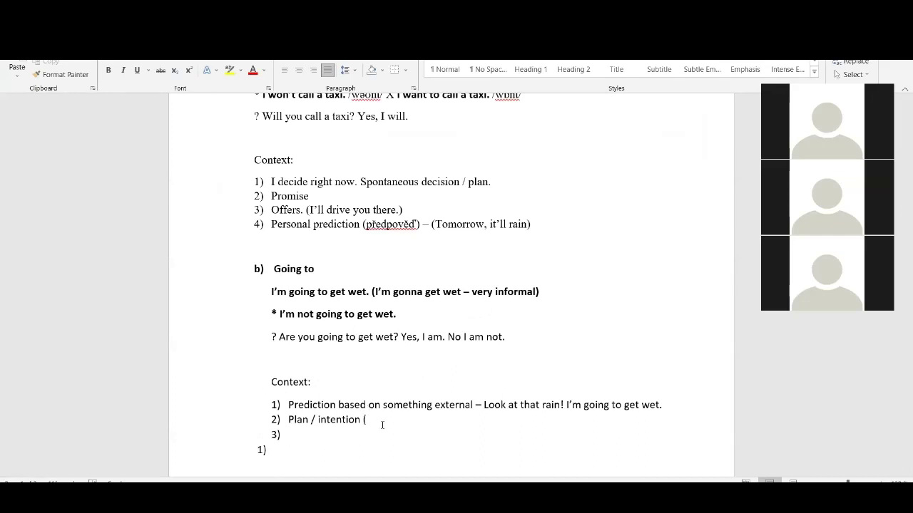
{"action": "type", "text": "(úmysl, záměr)"}
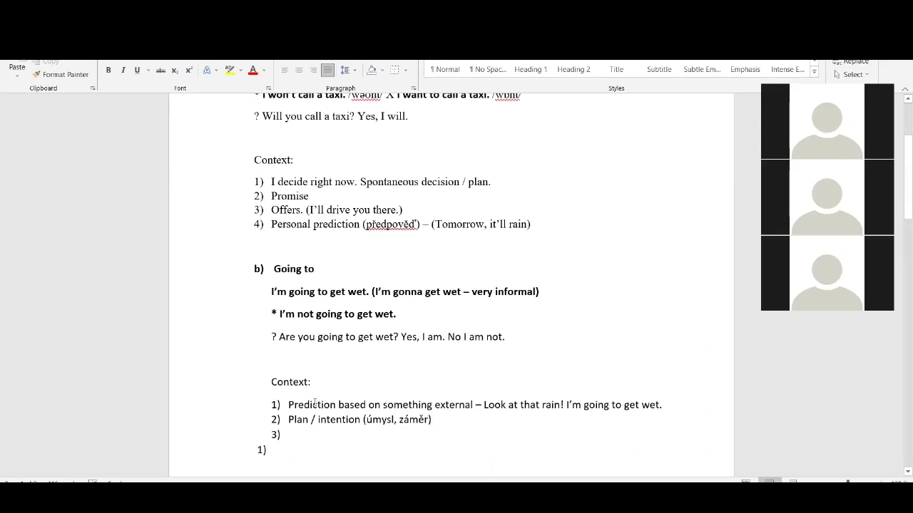
{"action": "key", "text": "alt+Tab"}
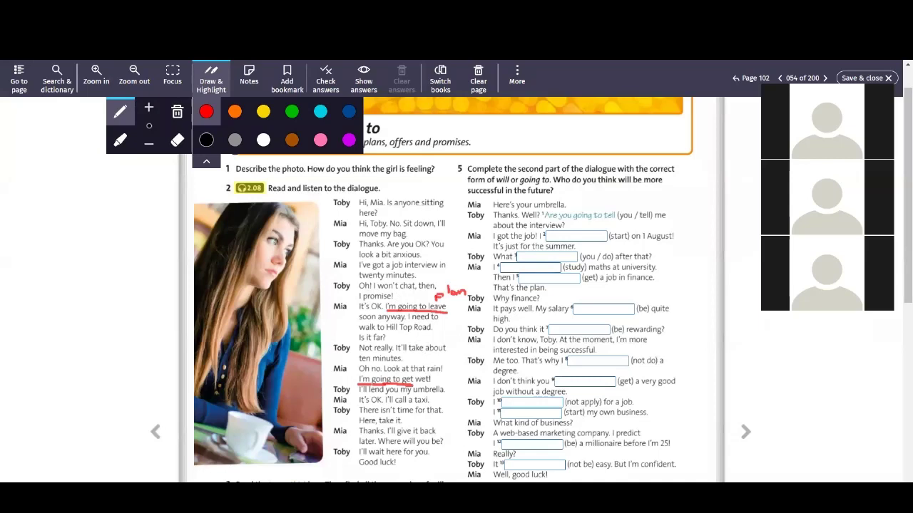
{"action": "key", "text": "alt+Tab"}
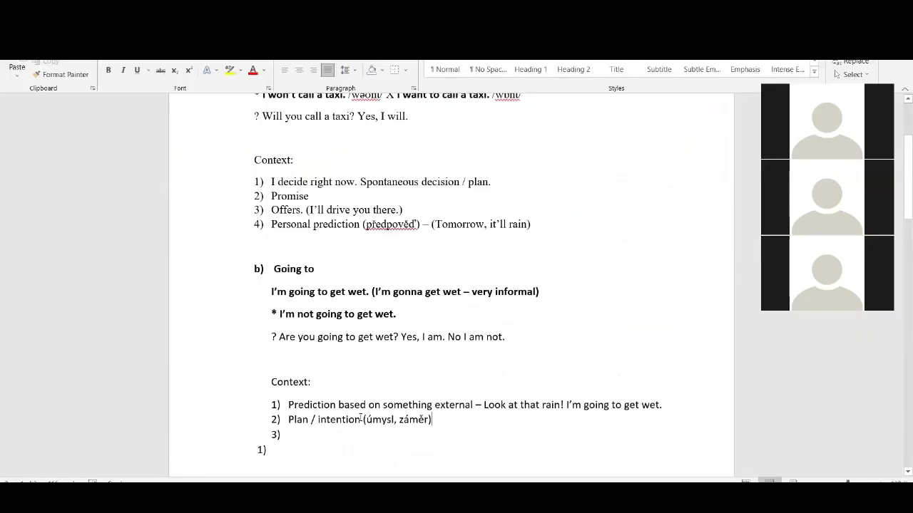
Step: Remove the empty third context item and paste a copy of the b) Going to block below
{"action": "scroll", "coordinate": [332, 430], "scroll_direction": "down", "scroll_amount": 1}
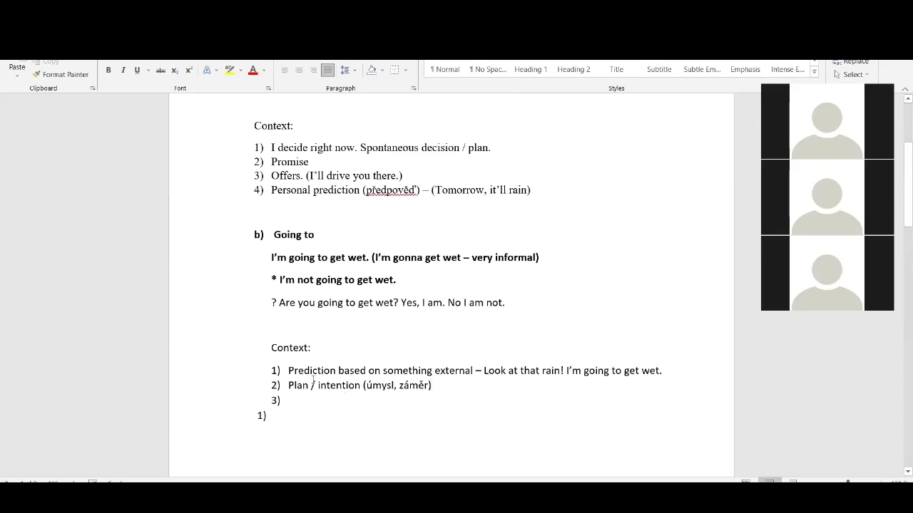
{"action": "left_click", "coordinate": [288, 407]}
{"action": "key", "text": "BackSpace"}
{"action": "key", "text": "BackSpace"}
{"action": "triple_click", "coordinate": [334, 233]}
{"action": "left_click_drag", "start_coordinate": [552, 314], "coordinate": [316, 251]}
{"action": "key", "text": "ctrl+c"}
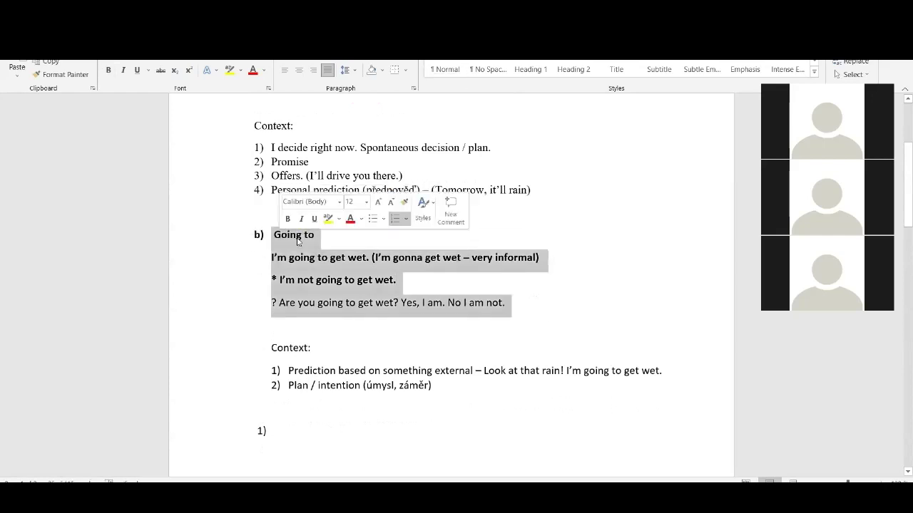
{"action": "left_click", "coordinate": [279, 430]}
{"action": "key", "text": "BackSpace"}
{"action": "key", "text": "ctrl+v"}
Step: Trim the pasted block down to a 'c) Going to' heading and select its words
{"action": "left_click", "coordinate": [342, 381]}
{"action": "left_click", "coordinate": [506, 426]}
{"action": "left_click_drag", "start_coordinate": [505, 426], "coordinate": [273, 360]}
{"action": "key", "text": "BackSpace"}
{"action": "key", "text": "ctrl+z"}
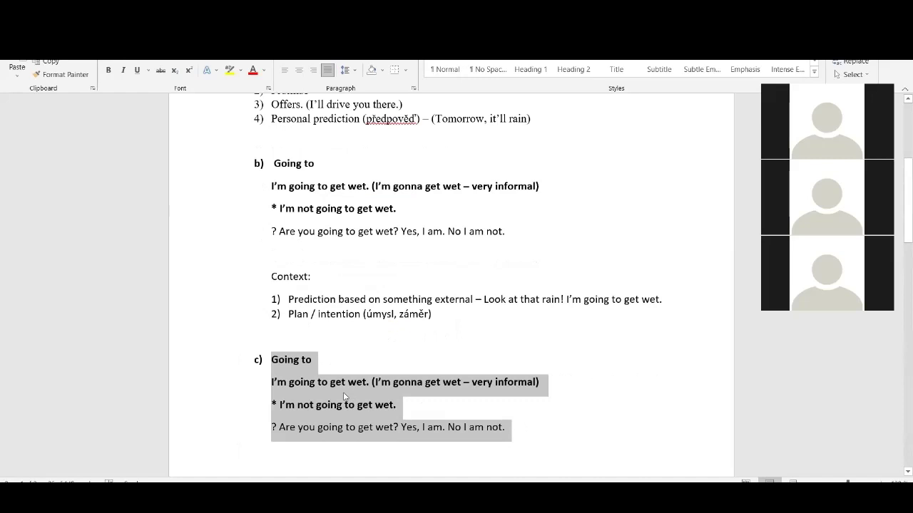
{"action": "key", "text": "shift+Down"}
{"action": "key", "text": "BackSpace"}
{"action": "key", "text": "BackSpace"}
{"action": "key", "text": "shift+Left"}
{"action": "key", "text": "shift+Left"}
{"action": "key", "text": "shift+Left"}
{"action": "key", "text": "shift+Left"}
{"action": "key", "text": "shift+Left"}
{"action": "key", "text": "shift+Left"}
{"action": "key", "text": "shift+Left"}
{"action": "key", "text": "shift+Left"}
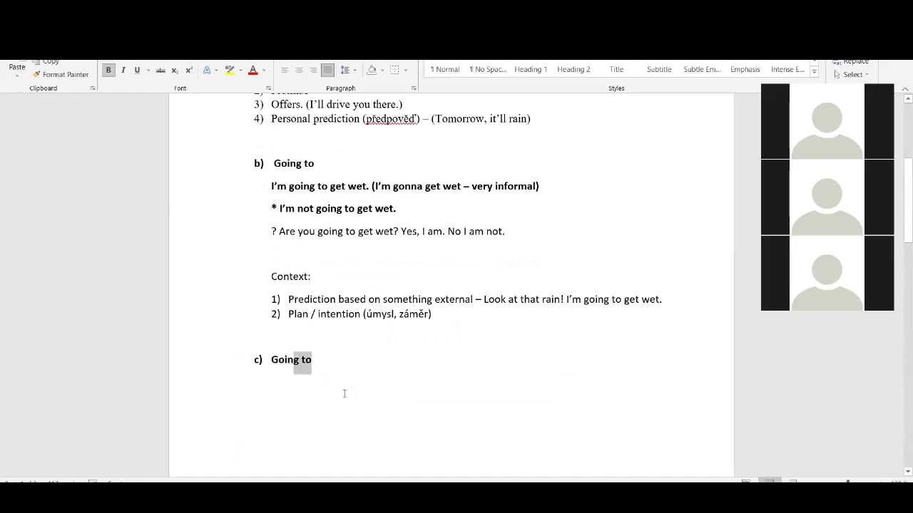
Step: Retitle section c) as 'Be about to do something' and start an unnumbered line beneath
{"action": "type", "text": "G"}
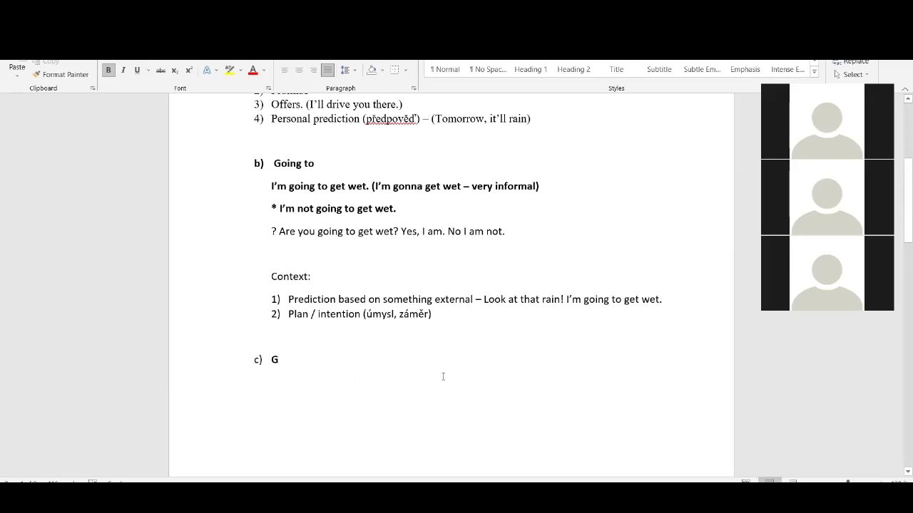
{"action": "scroll", "coordinate": [442, 380], "scroll_direction": "up", "scroll_amount": 2}
{"action": "scroll", "coordinate": [427, 412], "scroll_direction": "down", "scroll_amount": 1}
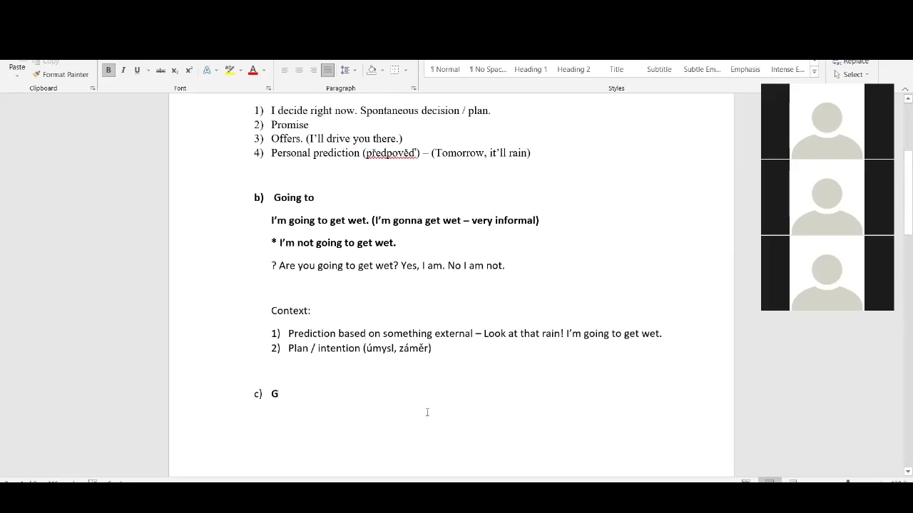
{"action": "key", "text": "BackSpace"}
{"action": "type", "text": "About"}
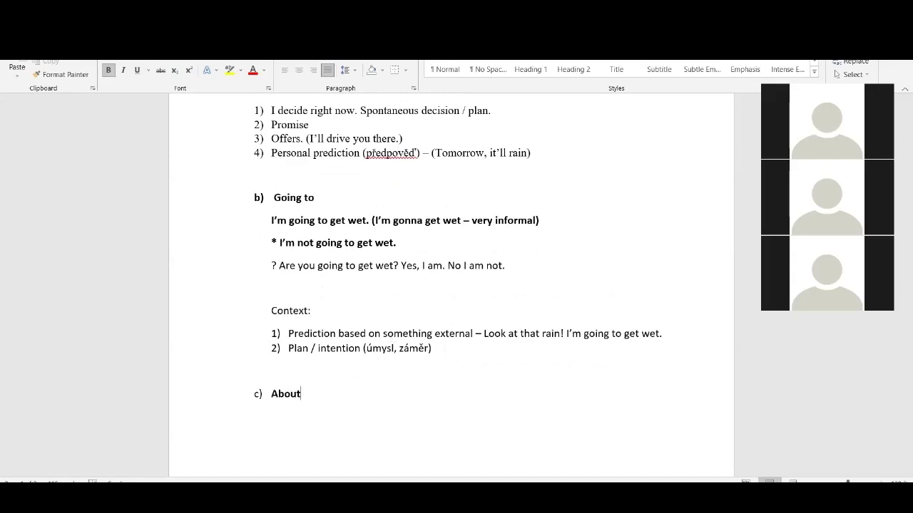
{"action": "key", "text": "BackSpace"}
{"action": "key", "text": "BackSpace"}
{"action": "key", "text": "BackSpace"}
{"action": "key", "text": "BackSpace"}
{"action": "key", "text": "BackSpace"}
{"action": "type", "text": "Be about to do something"}
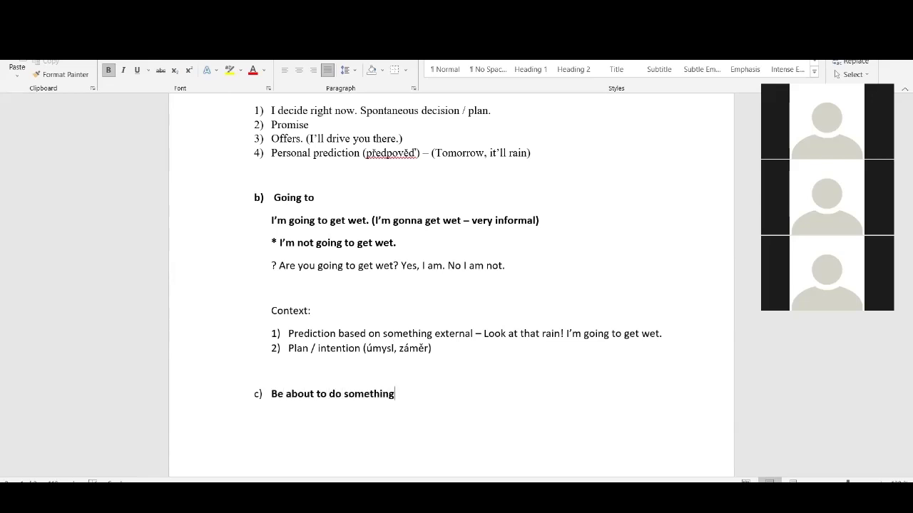
{"action": "key", "text": "Return"}
{"action": "key", "text": "BackSpace"}
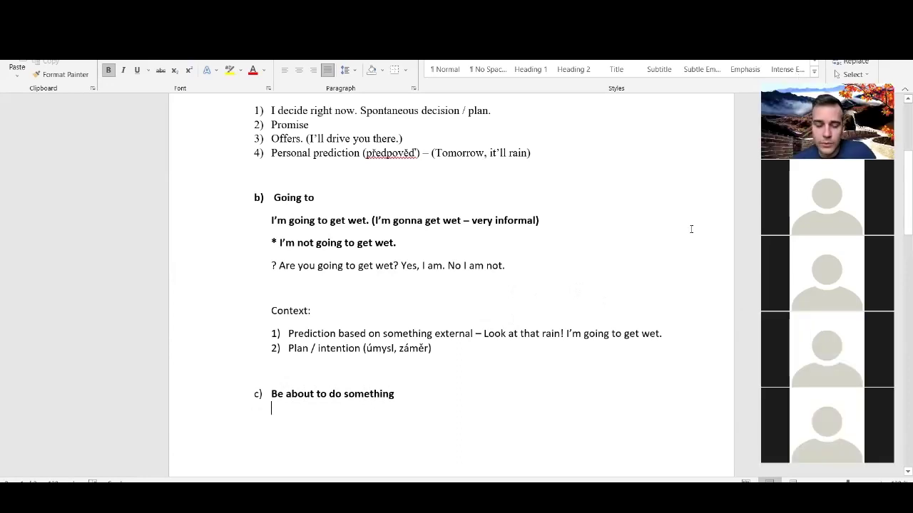
Step: Add 'I'm about to begin the lesson', explained as a plan that is going to happen very soon
{"action": "type", "text": "I'm about to begin the le"}
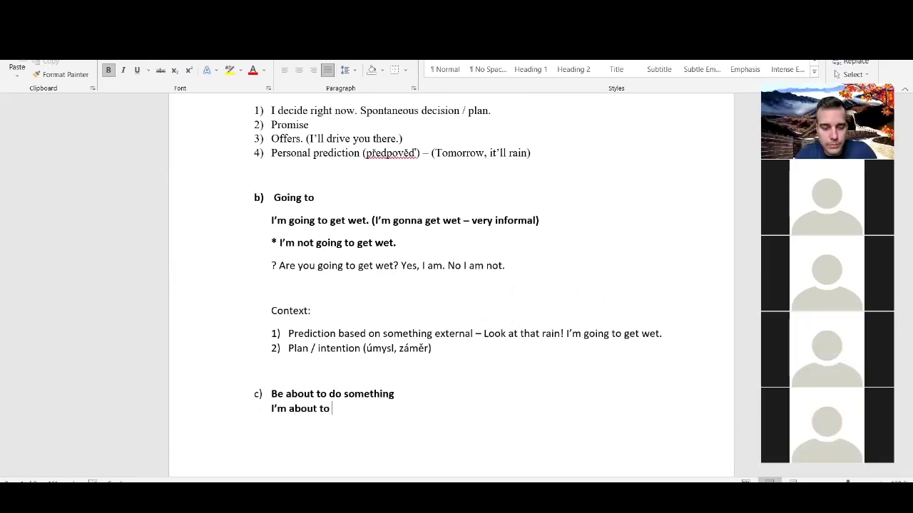
{"action": "type", "text": "sson. -"}
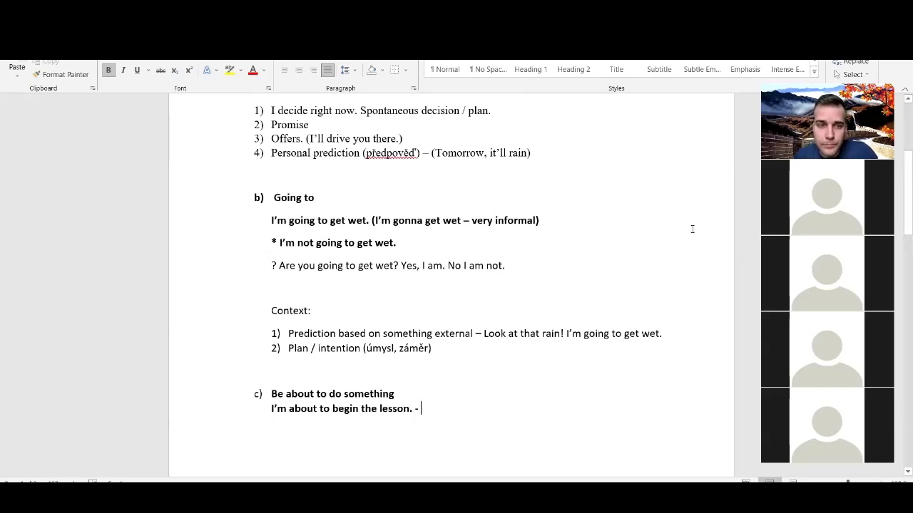
{"action": "scroll", "coordinate": [433, 336], "scroll_direction": "down", "scroll_amount": 3}
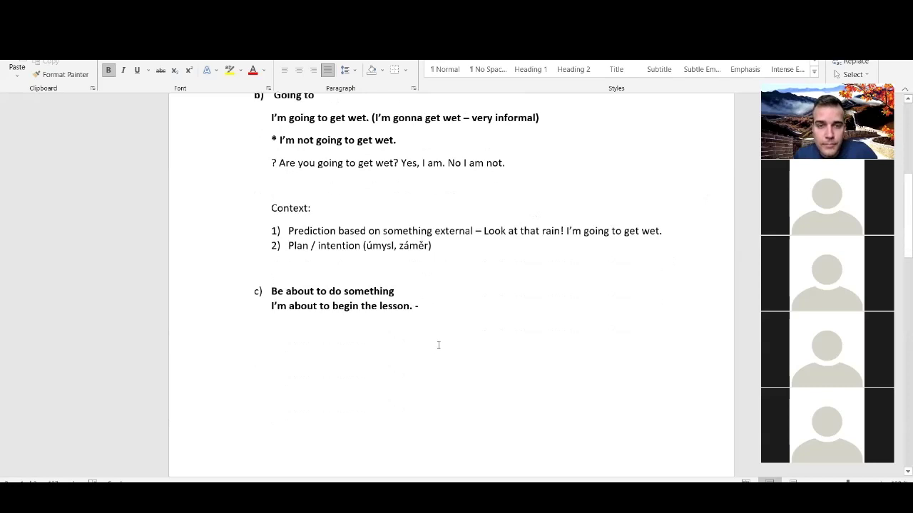
{"action": "type", "text": "sh"}
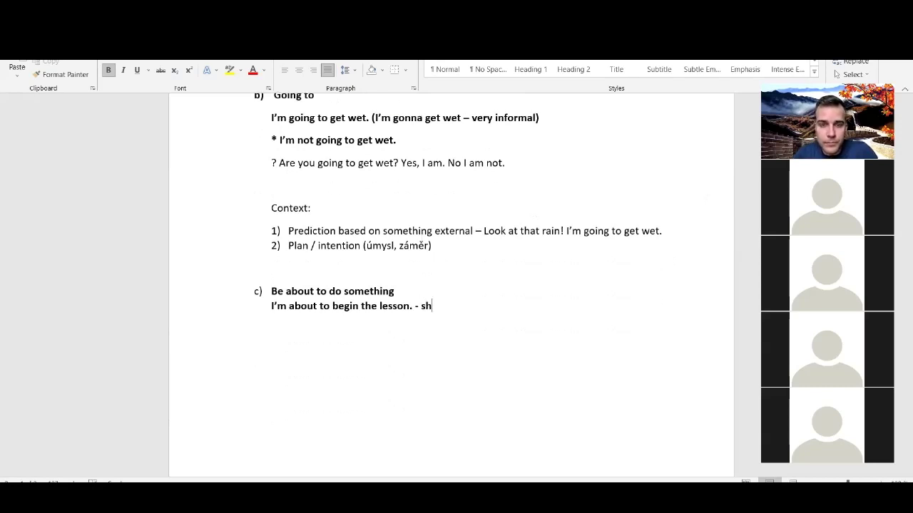
{"action": "key", "text": "BackSpace"}
{"action": "key", "text": "BackSpace"}
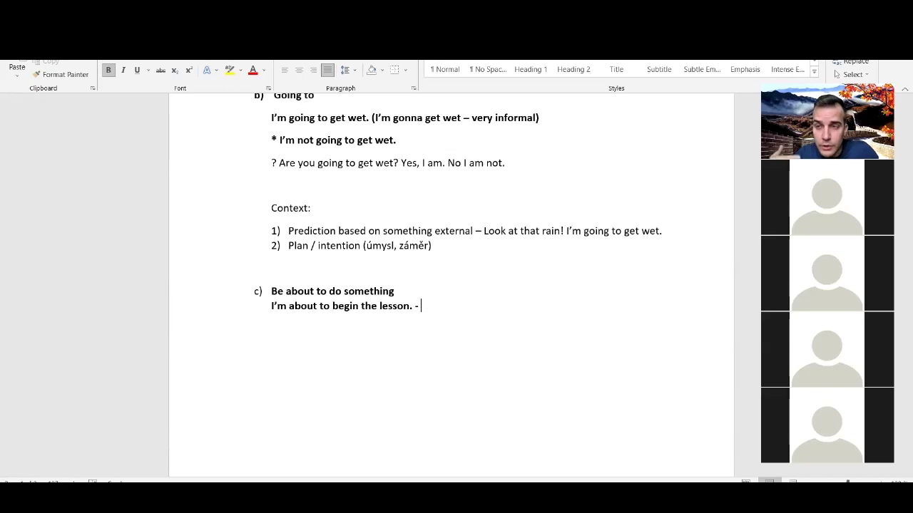
{"action": "type", "text": "a plan and sh"}
{"action": "key", "text": "BackSpace"}
{"action": "key", "text": "BackSpace"}
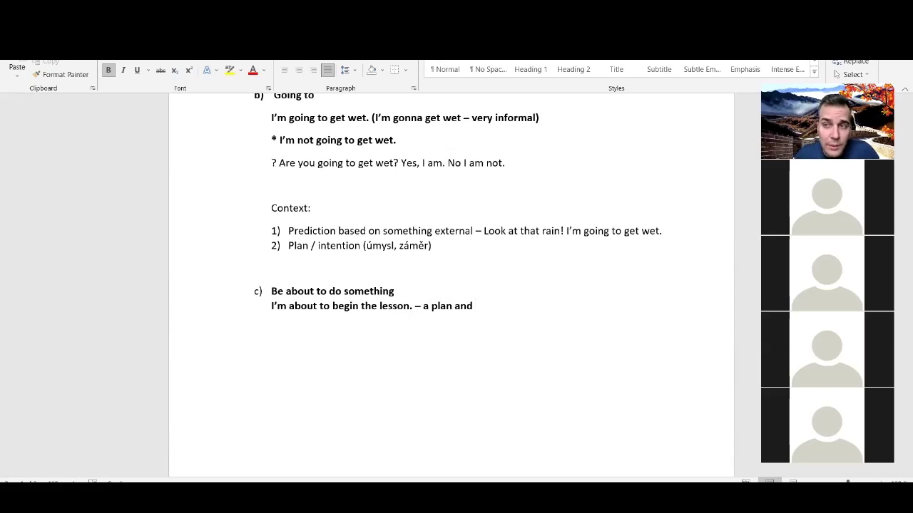
{"action": "type", "text": "the future that w"}
{"action": "key", "text": "BackSpace"}
{"action": "type", "text": "is going to happ"}
{"action": "type", "text": "en in"}
{"action": "key", "text": "BackSpace"}
{"action": "key", "text": "BackSpace"}
{"action": "type", "text": "very so"}
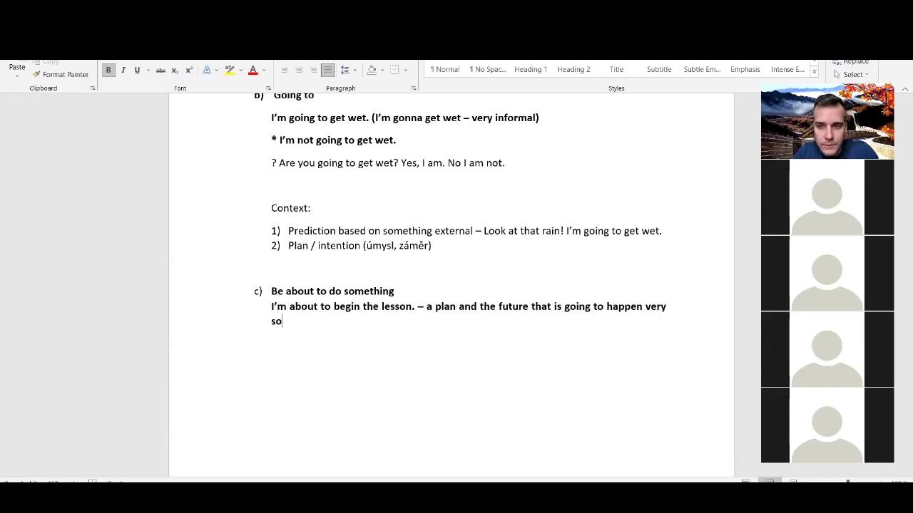
{"action": "type", "text": "on"}
{"action": "key", "text": "BackSpace"}
{"action": "type", "text": "on"}
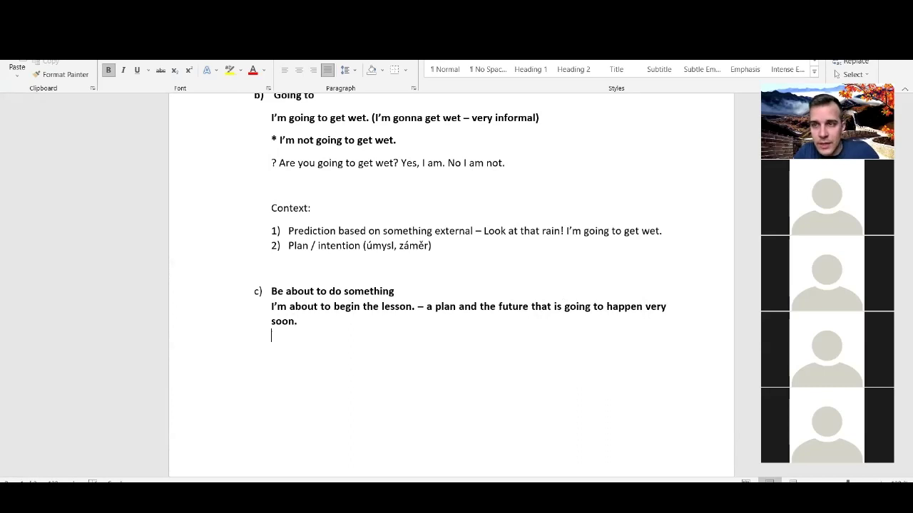
{"action": "type", "text": "."}
{"action": "key", "text": "Return"}
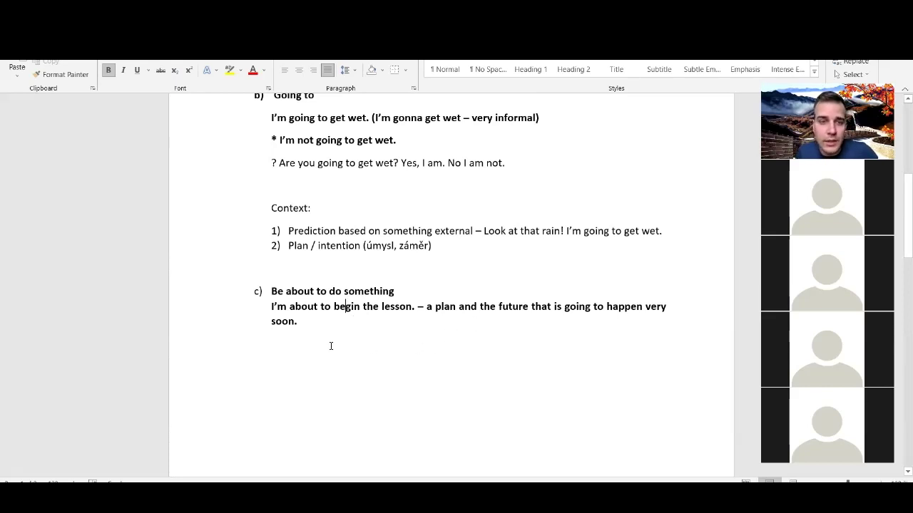
Step: Remove bold from the be-about-to example paragraph
{"action": "double_click", "coordinate": [254, 309]}
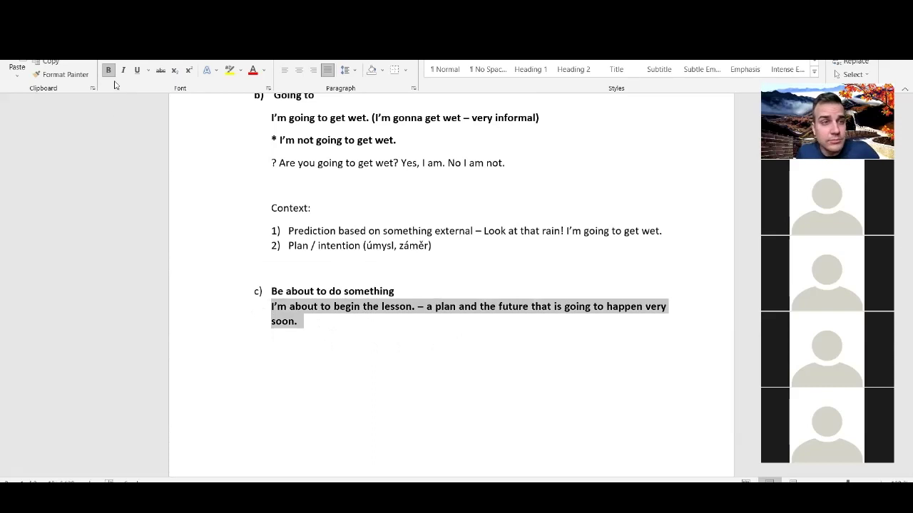
{"action": "left_click", "coordinate": [108, 70]}
{"action": "left_click", "coordinate": [440, 326]}
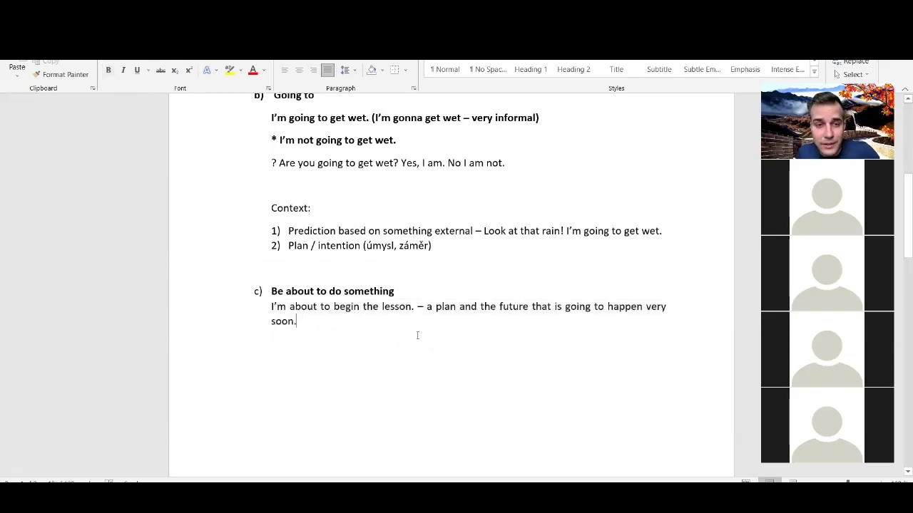
{"action": "key", "text": "Down"}
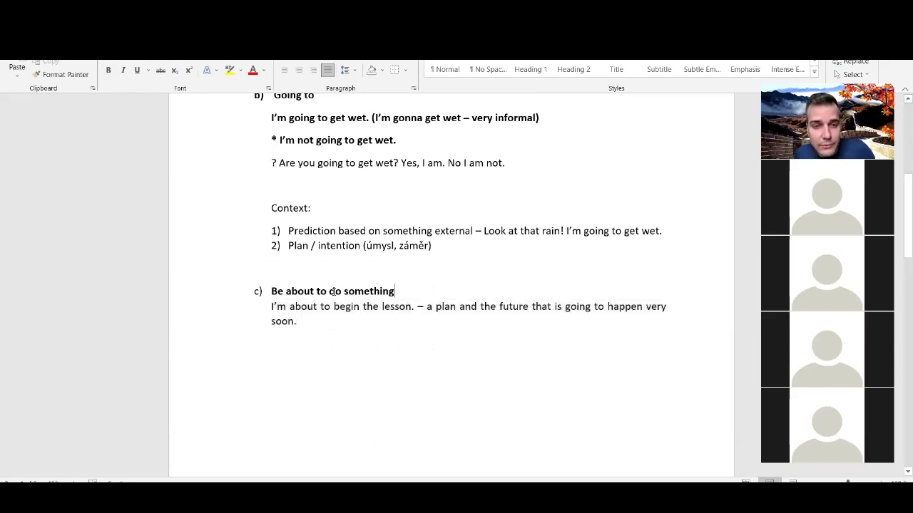
Step: Copy the c) heading and rewrite the pasted copy as d) 'Present simple'
{"action": "triple_click", "coordinate": [283, 292]}
{"action": "key", "text": "ctrl+c"}
{"action": "left_click", "coordinate": [318, 348]}
{"action": "key", "text": "ctrl+v"}
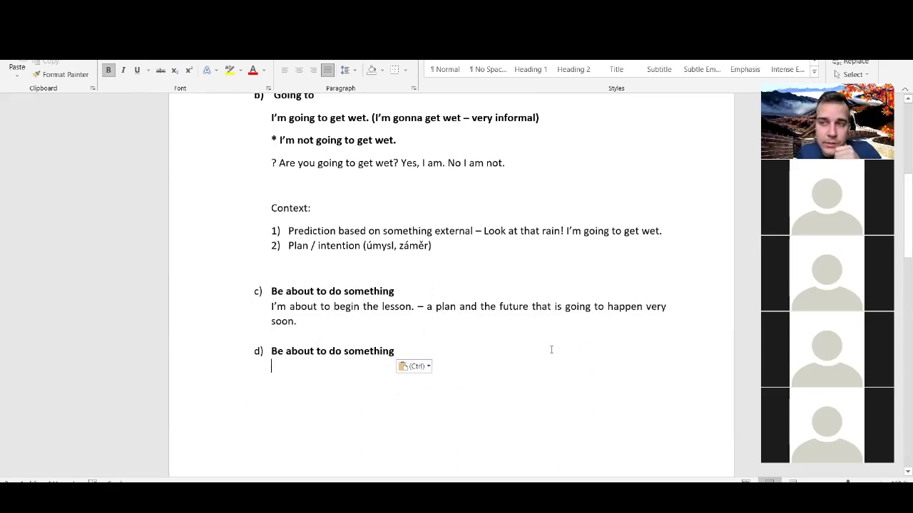
{"action": "triple_click", "coordinate": [329, 354]}
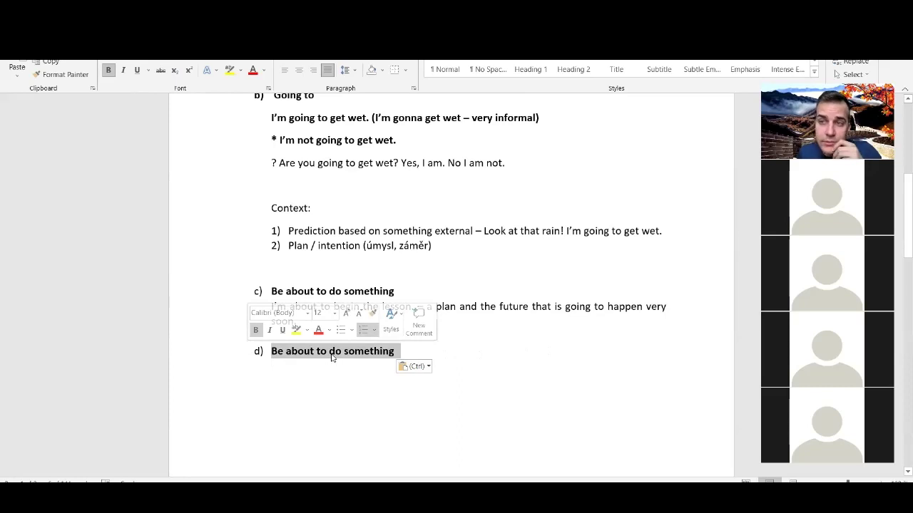
{"action": "type", "text": "Preset"}
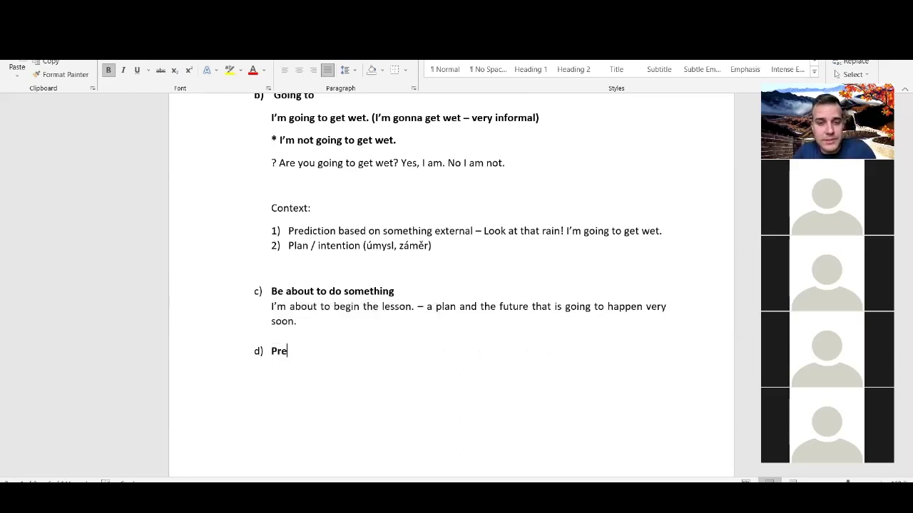
{"action": "key", "text": "BackSpace"}
{"action": "key", "text": "BackSpace"}
{"action": "type", "text": "nt simple"}
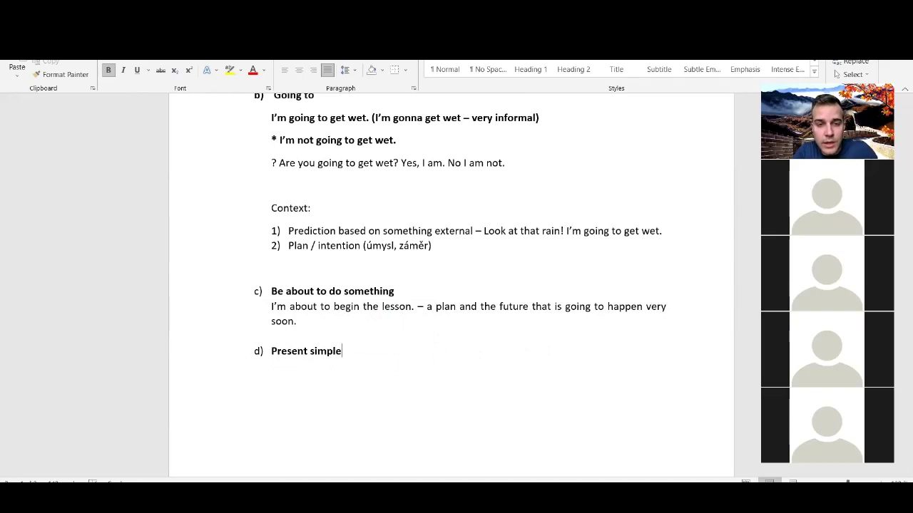
{"action": "key", "text": "Return"}
{"action": "key", "text": "BackSpace"}
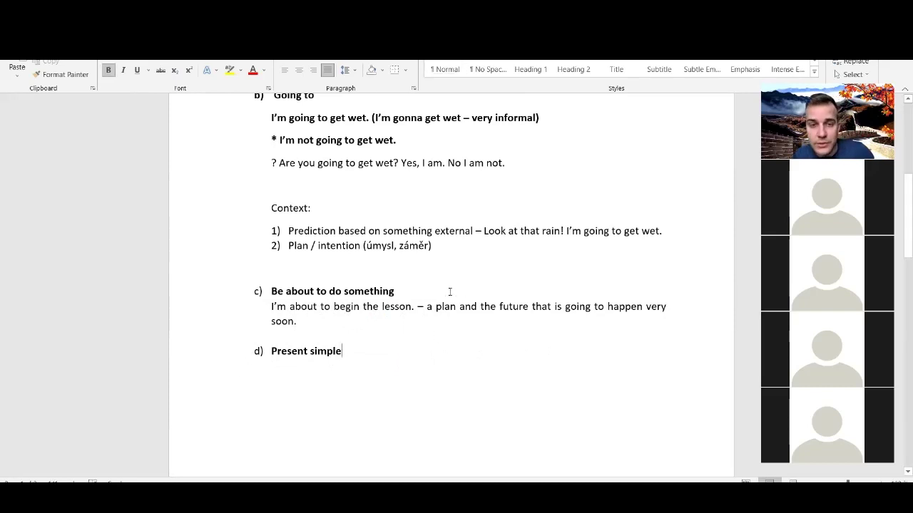
Step: Duplicate the heading as e) and change it to 'Present continuous'
{"action": "key", "text": "shift+Home"}
{"action": "key", "text": "End"}
{"action": "key", "text": "Return"}
{"action": "key", "text": "ctrl+v"}
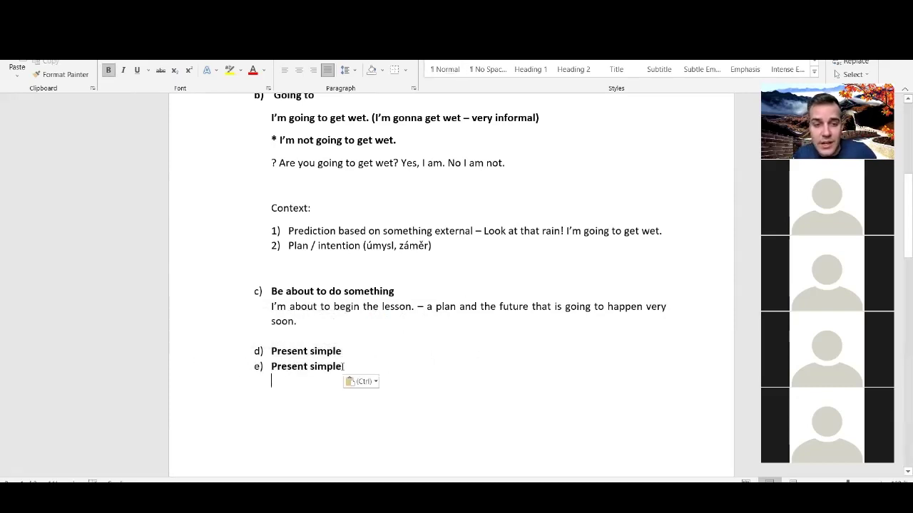
{"action": "key", "text": "shift+Home"}
{"action": "key", "text": "shift+Right"}
{"action": "key", "text": "shift+Right"}
{"action": "key", "text": "shift+Right"}
{"action": "key", "text": "shift+Right"}
{"action": "key", "text": "shift+Right"}
{"action": "key", "text": "shift+Right"}
{"action": "key", "text": "shift+Right"}
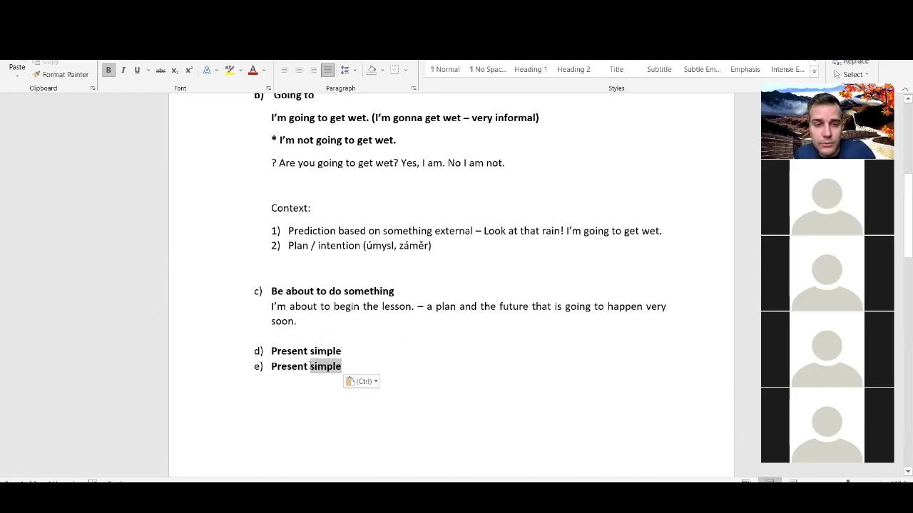
{"action": "type", "text": "continuous"}
Step: Add the example 'The train leaves at 6 o'clock.' under Present simple
{"action": "key", "text": "Home"}
{"action": "key", "text": "Return"}
{"action": "key", "text": "BackSpace"}
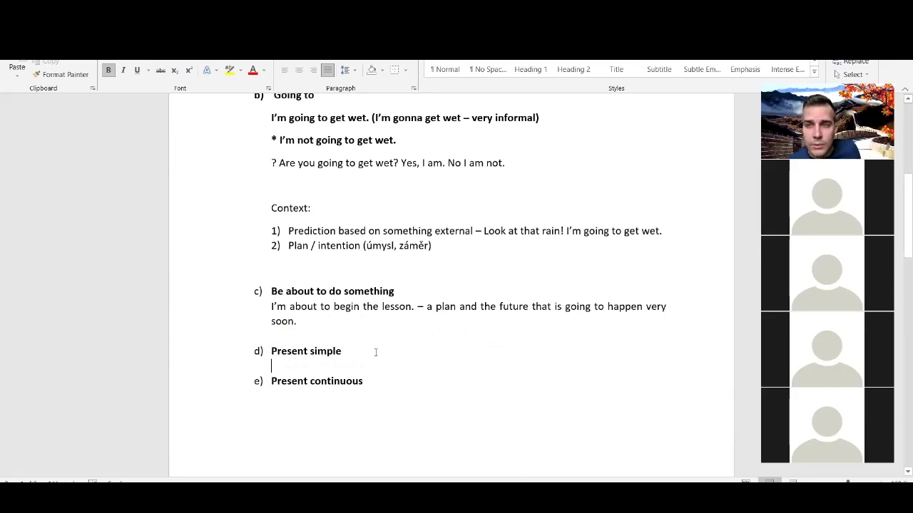
{"action": "type", "text": "The train leaves at 6 o'clock"}
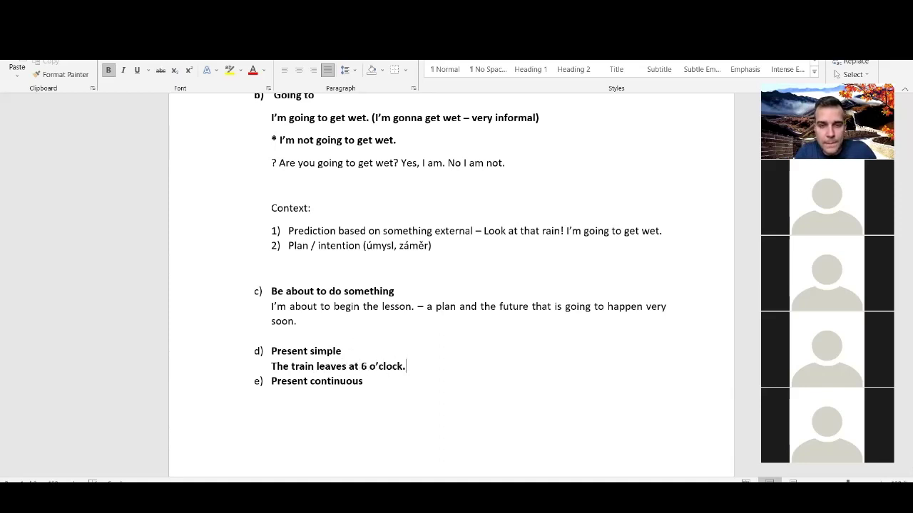
{"action": "type", "text": "."}
{"action": "key", "text": "Return"}
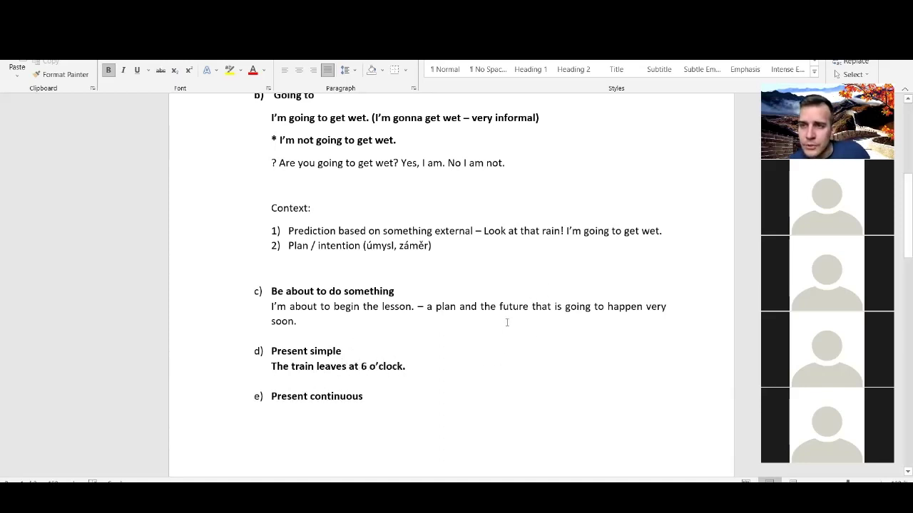
Step: Unbold the train sentence and add an empty line beneath it
{"action": "left_click_drag", "start_coordinate": [409, 365], "coordinate": [261, 366]}
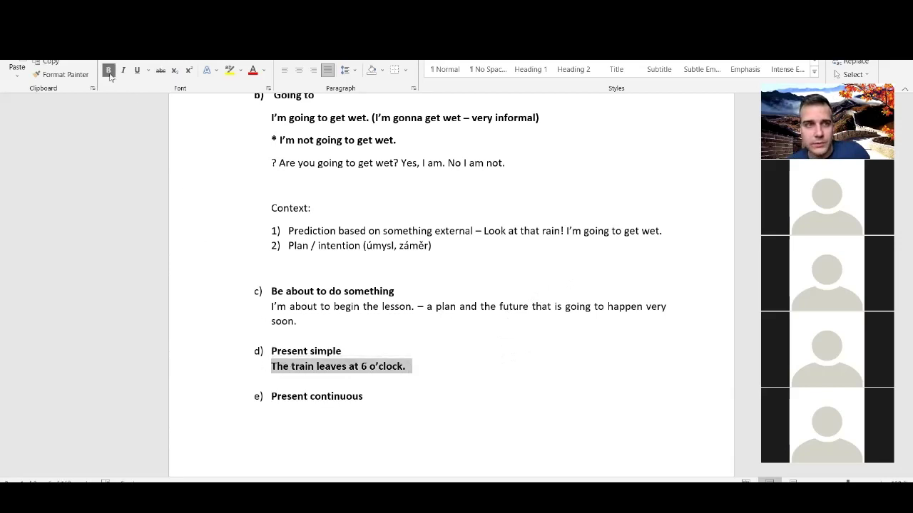
{"action": "key", "text": "ctrl+b"}
{"action": "left_click", "coordinate": [387, 379]}
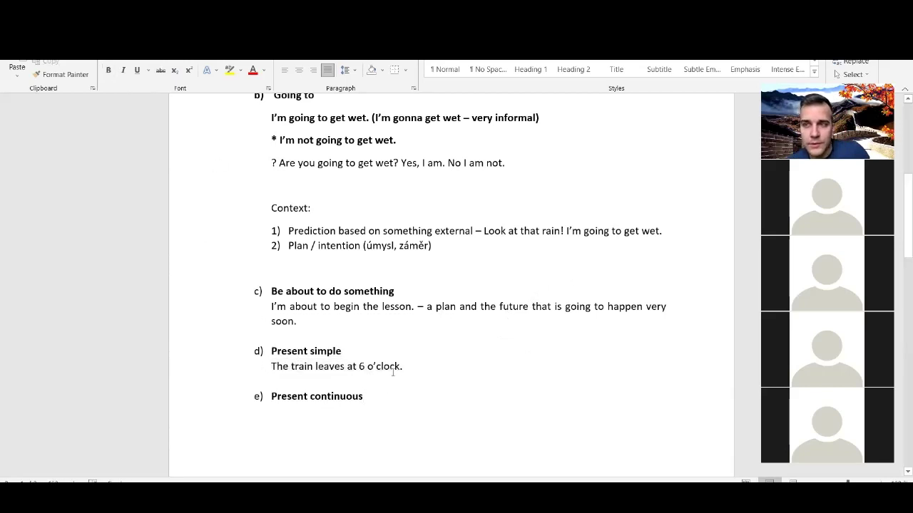
{"action": "key", "text": "Return"}
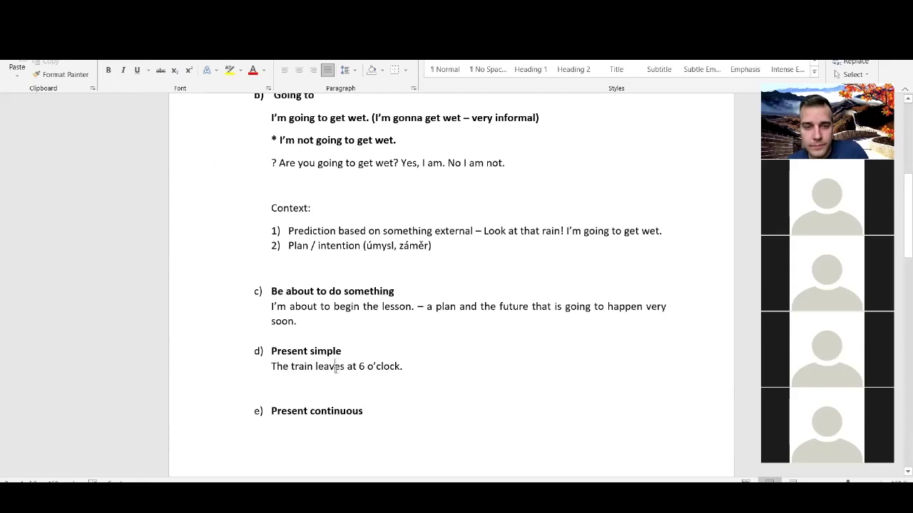
{"action": "left_click_drag", "start_coordinate": [335, 366], "coordinate": [345, 366]}
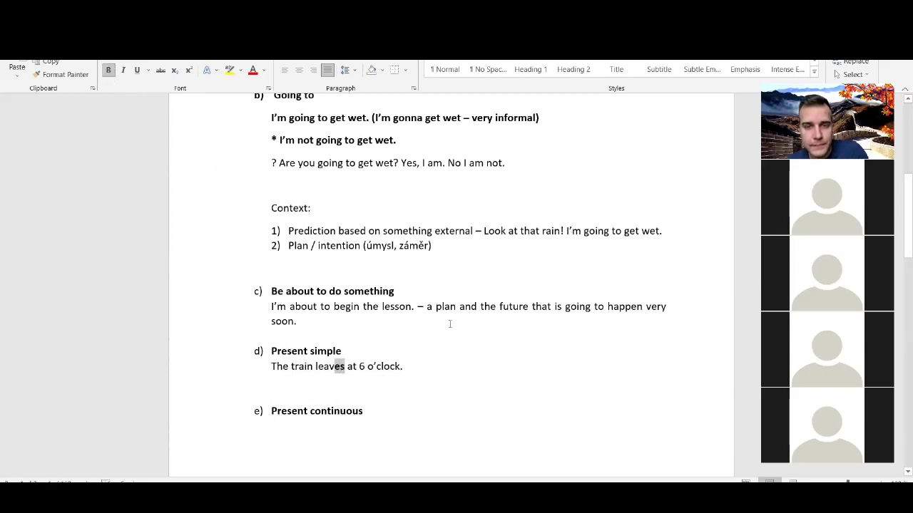
Step: Move section c)'s explanation onto its own line labelled 'Context:'
{"action": "left_click", "coordinate": [425, 307]}
{"action": "key", "text": "BackSpace"}
{"action": "key", "text": "BackSpace"}
{"action": "key", "text": "Return"}
{"action": "key", "text": "Return"}
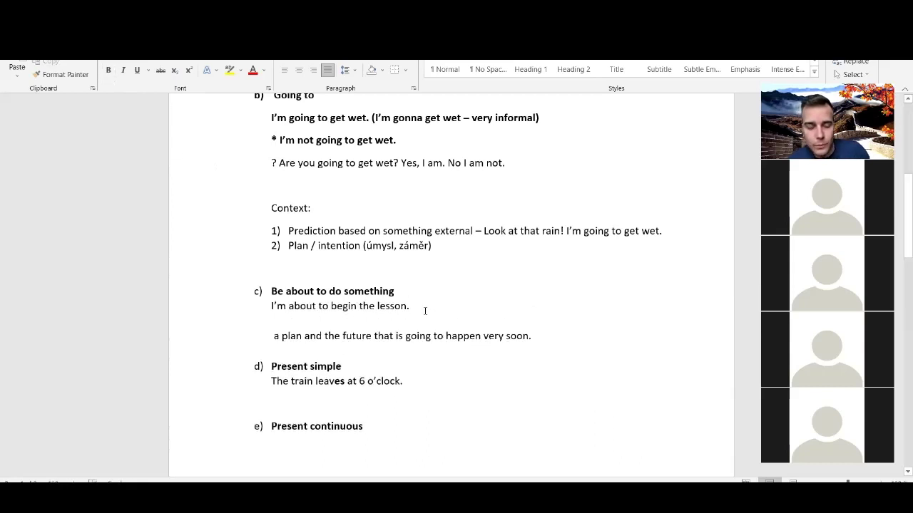
{"action": "type", "text": "Context:"}
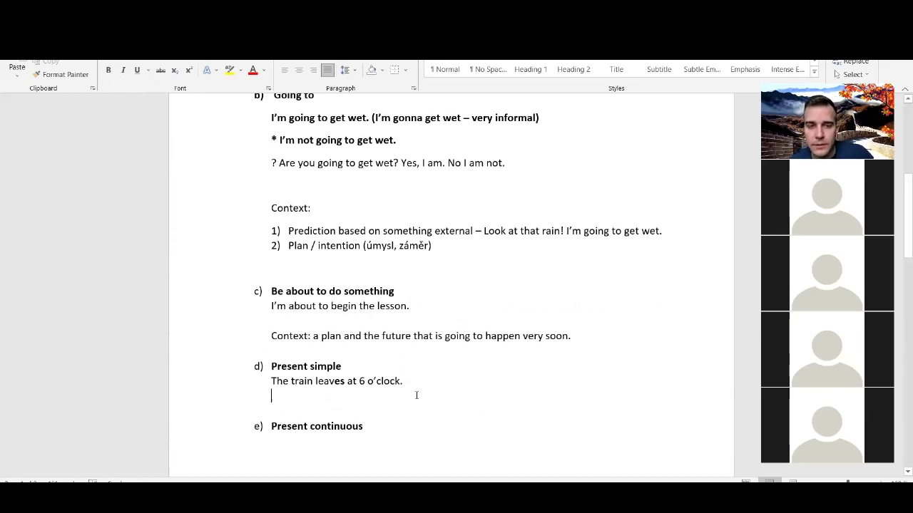
Step: Add the line 'Context. timetable' under the train example
{"action": "left_click", "coordinate": [411, 398]}
{"action": "key", "text": "Return"}
{"action": "type", "text": "Contet:"}
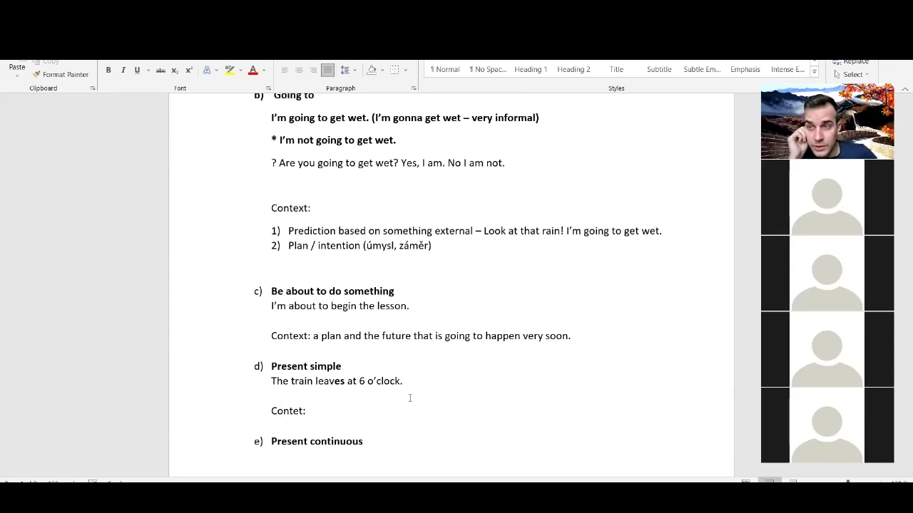
{"action": "key", "text": "BackSpace"}
{"action": "key", "text": "BackSpace"}
{"action": "key", "text": "BackSpace"}
{"action": "type", "text": "xt. timetable"}
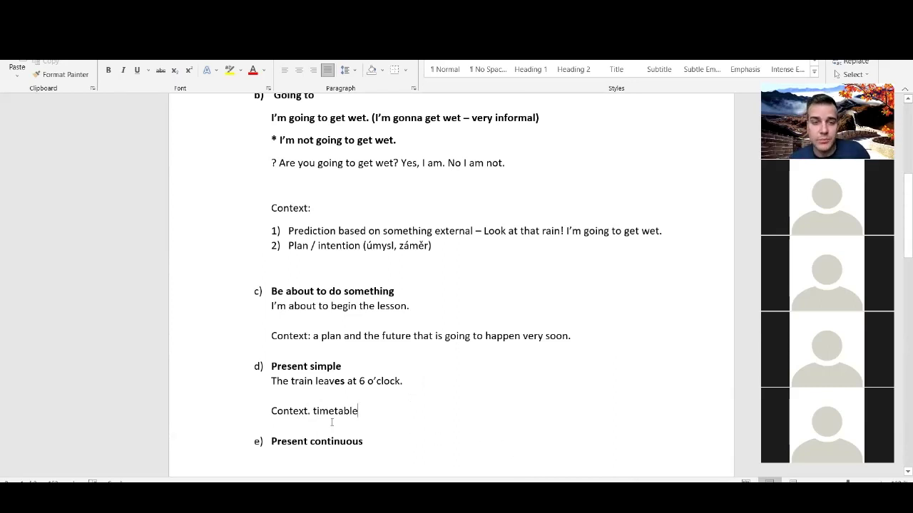
Step: Insert 'Our lesson starts at 7.30 AM.' after the train sentence
{"action": "left_click", "coordinate": [449, 393]}
{"action": "left_click", "coordinate": [440, 380]}
{"action": "key", "text": "Return"}
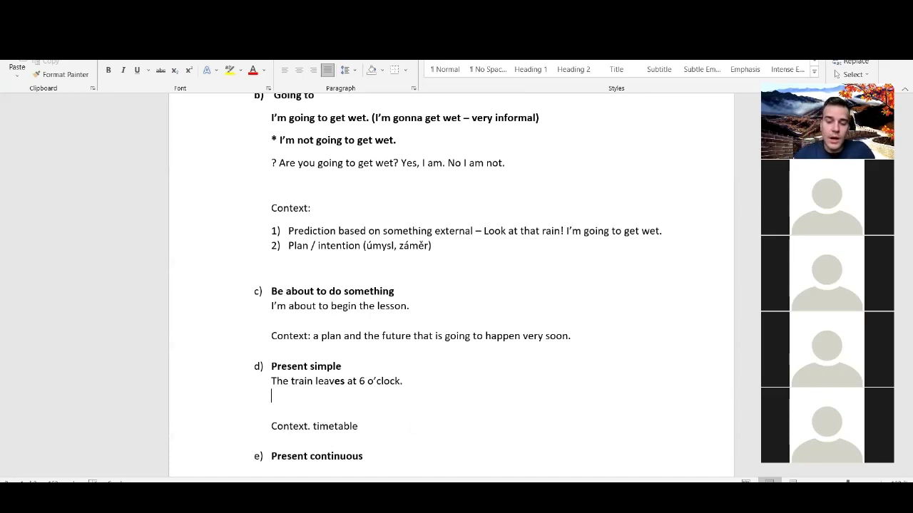
{"action": "type", "text": "Our lessons"}
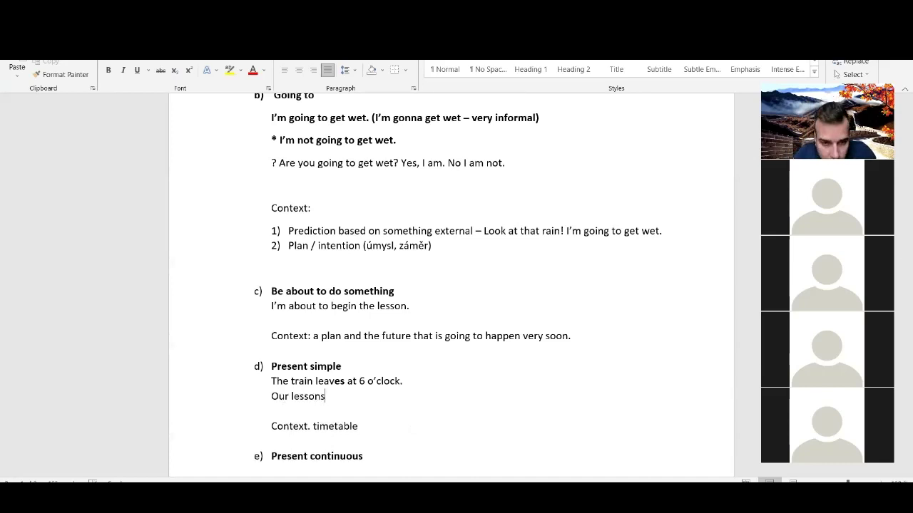
{"action": "key", "text": "BackSpace"}
{"action": "type", "text": "starts at "}
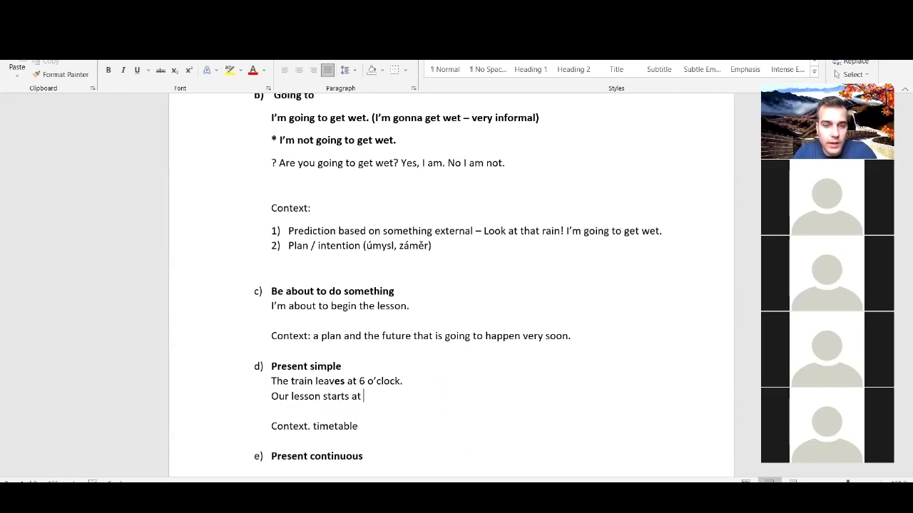
{"action": "type", "text": "7.30"}
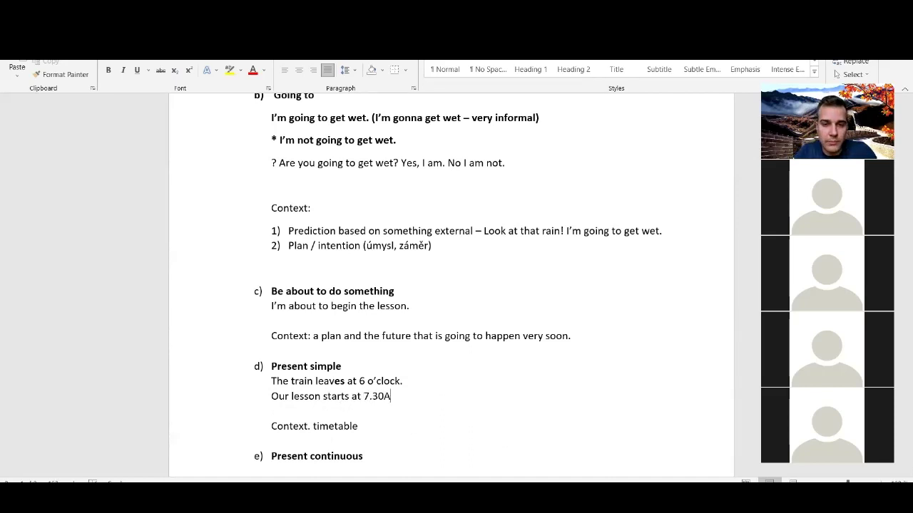
{"action": "type", "text": " AM."}
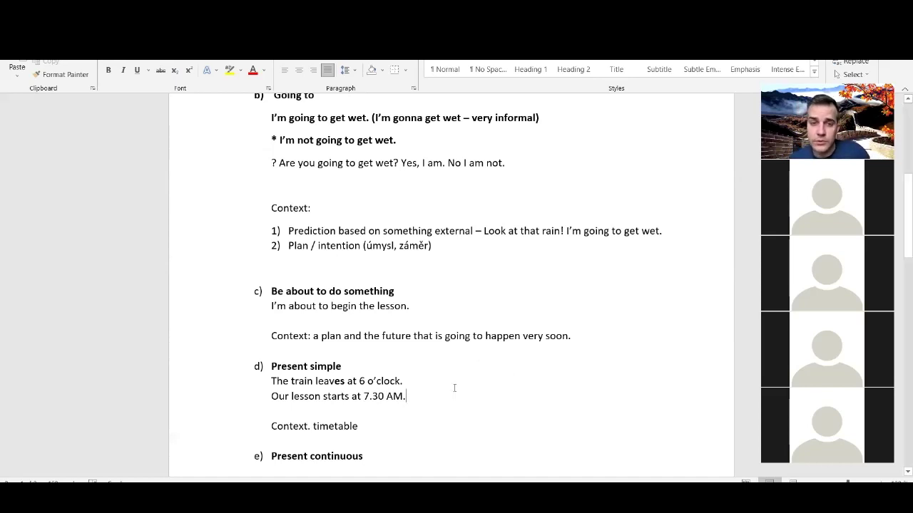
{"action": "scroll", "coordinate": [410, 385], "scroll_direction": "down", "scroll_amount": 2}
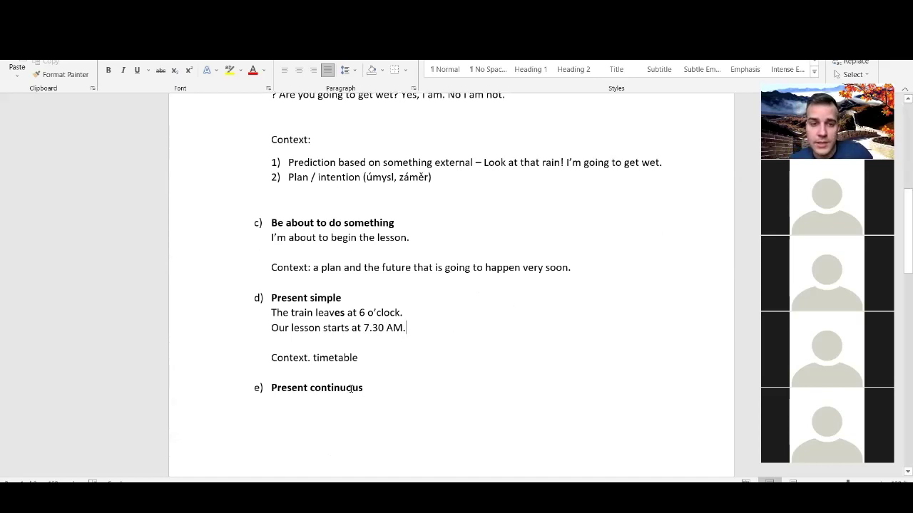
Step: Add 'I'm having a party tomorrow.' and 'I'm leaving tonight.' under Present continuous as non-bold text
{"action": "left_click", "coordinate": [383, 404]}
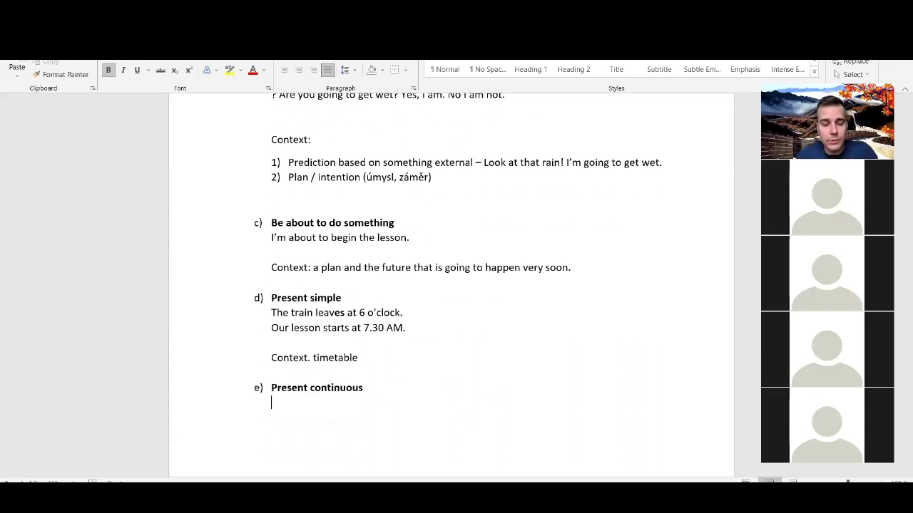
{"action": "type", "text": "I'm having a"}
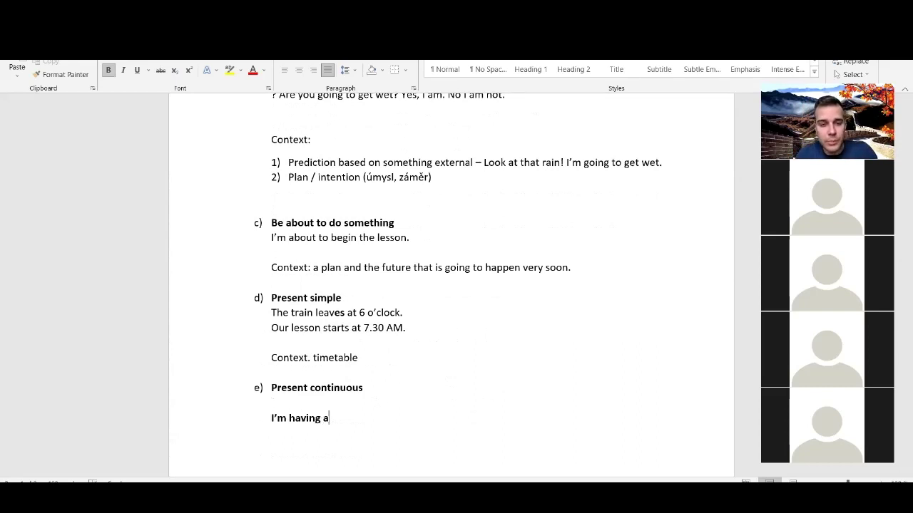
{"action": "type", "text": " party tomorrow."}
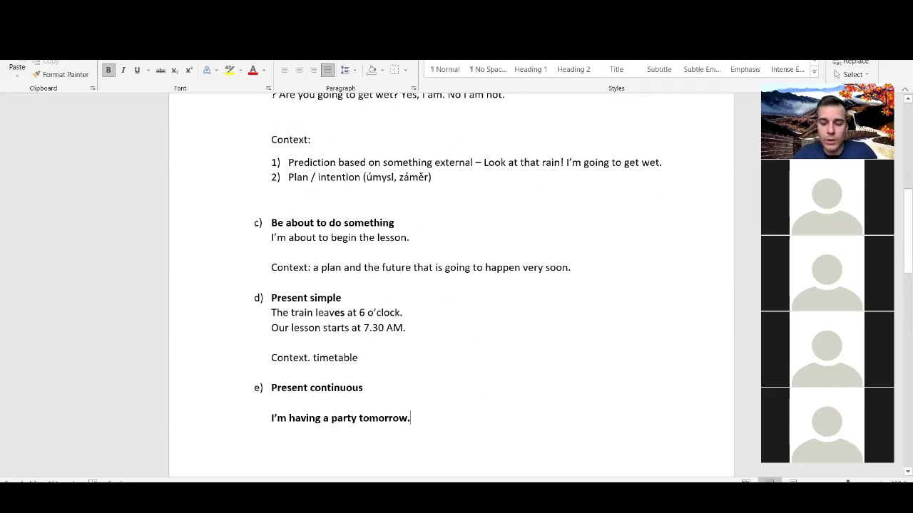
{"action": "key", "text": "Return"}
{"action": "type", "text": "I"}
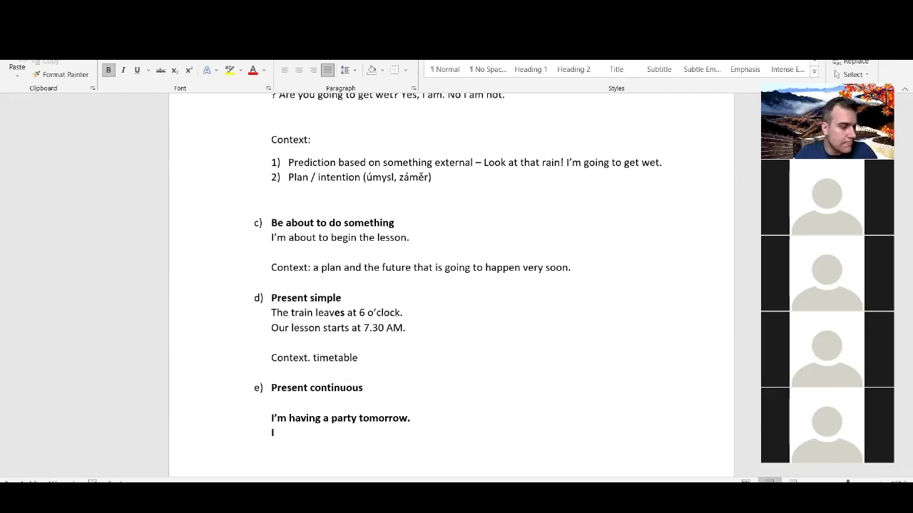
{"action": "type", "text": "'m "}
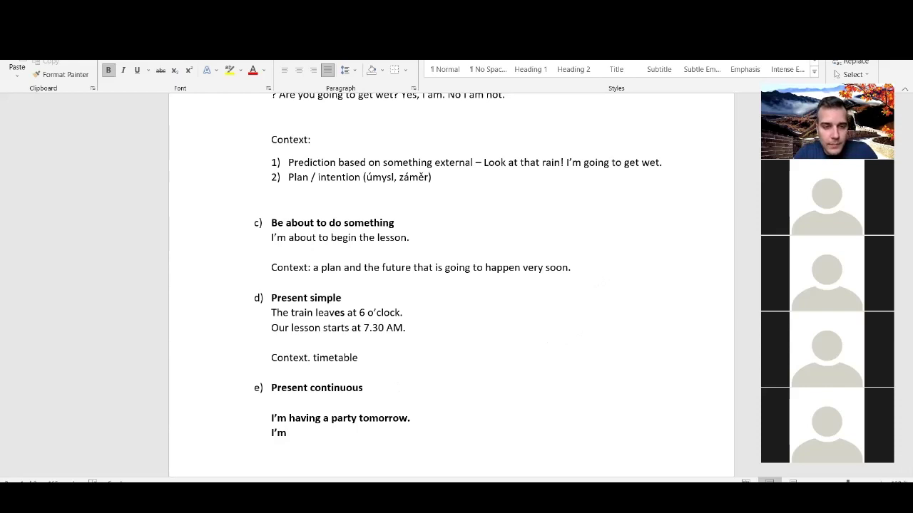
{"action": "type", "text": "leaving tonight."}
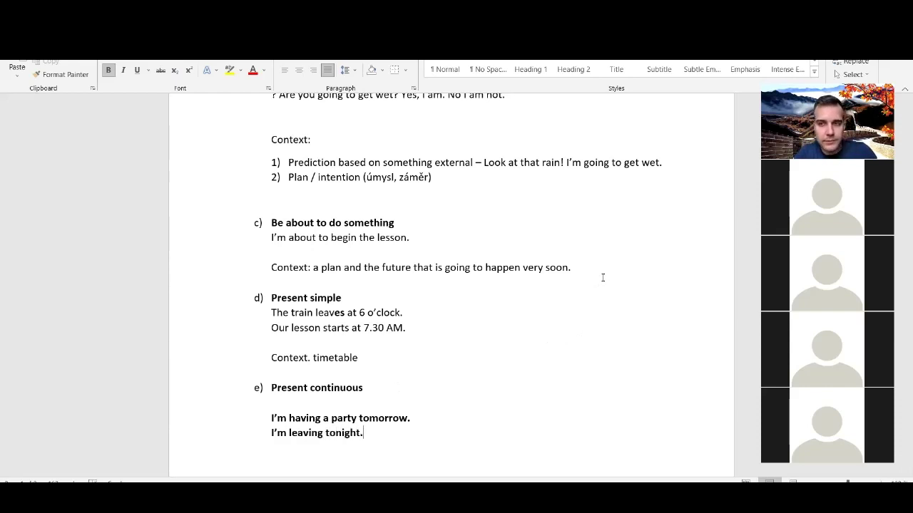
{"action": "left_click_drag", "start_coordinate": [371, 435], "coordinate": [251, 422]}
{"action": "left_click", "coordinate": [108, 69]}
Step: Add an empty line below the two examples and review the section layout
{"action": "left_click", "coordinate": [396, 433]}
{"action": "key", "text": "Return"}
{"action": "key", "text": "Return"}
{"action": "left_click", "coordinate": [320, 211]}
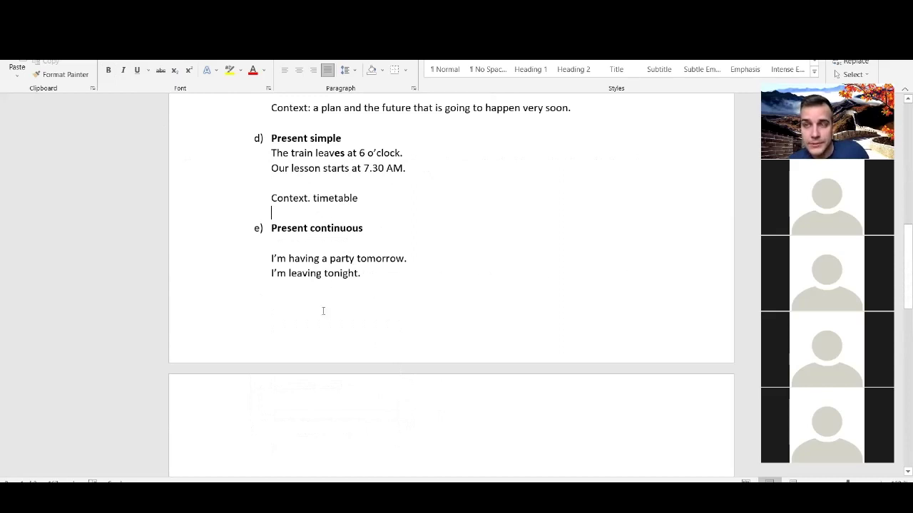
{"action": "left_click", "coordinate": [334, 431]}
{"action": "scroll", "coordinate": [342, 352], "scroll_direction": "up", "scroll_amount": 2}
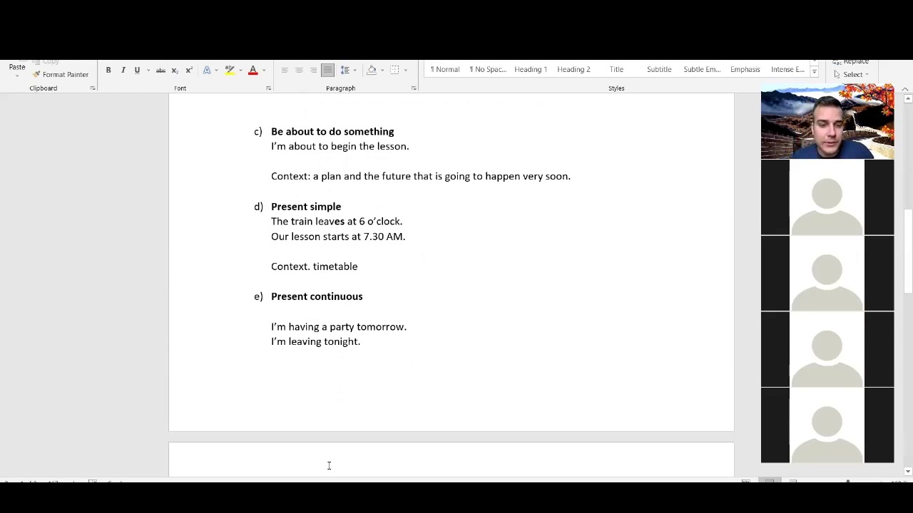
{"action": "scroll", "coordinate": [319, 470], "scroll_direction": "down", "scroll_amount": 1}
Step: Write 'Context: diary future' on the line beneath the two Present continuous examples
{"action": "left_click", "coordinate": [467, 329]}
{"action": "type", "text": "Context: "}
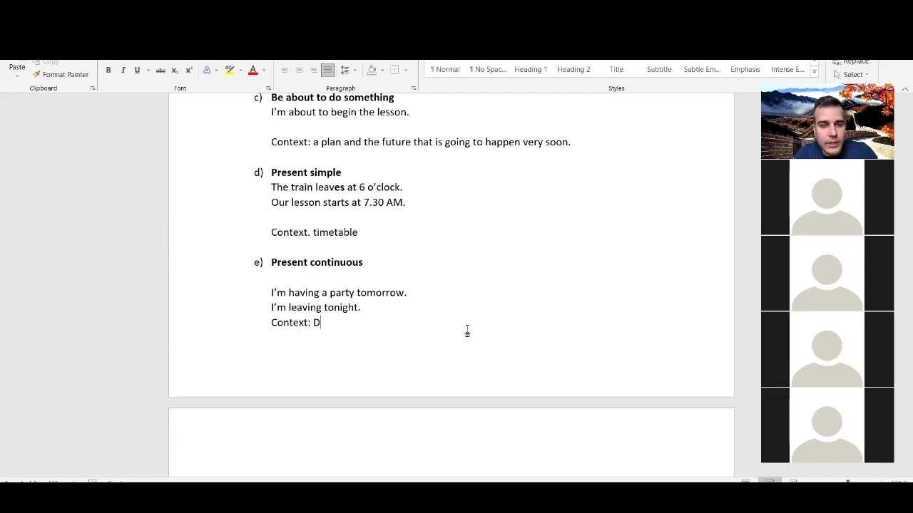
{"action": "type", "text": "diarty"}
{"action": "key", "text": "BackSpace"}
{"action": "key", "text": "BackSpace"}
{"action": "type", "text": "y "}
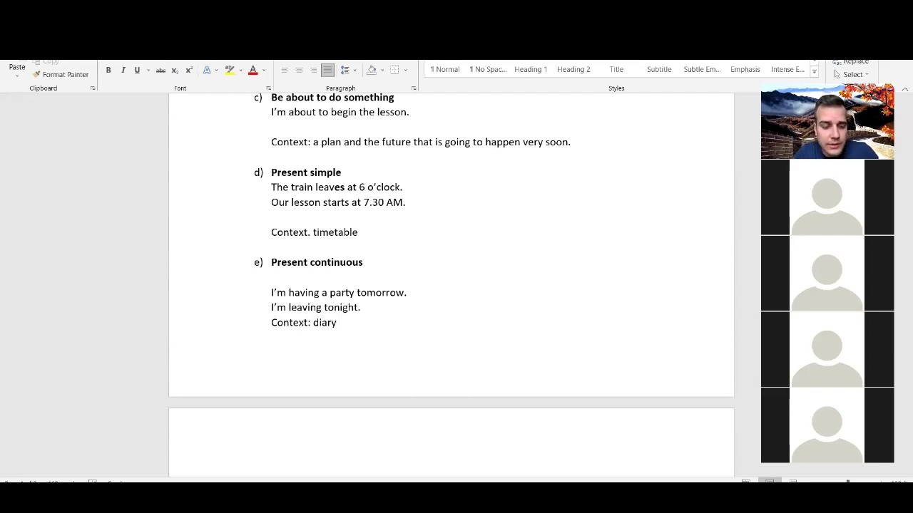
{"action": "type", "text": "future -"}
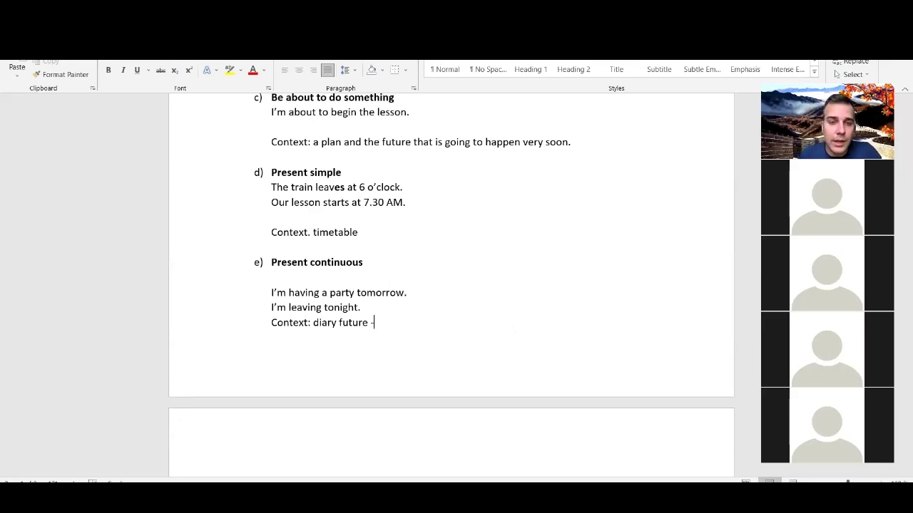
{"action": "left_click", "coordinate": [417, 290]}
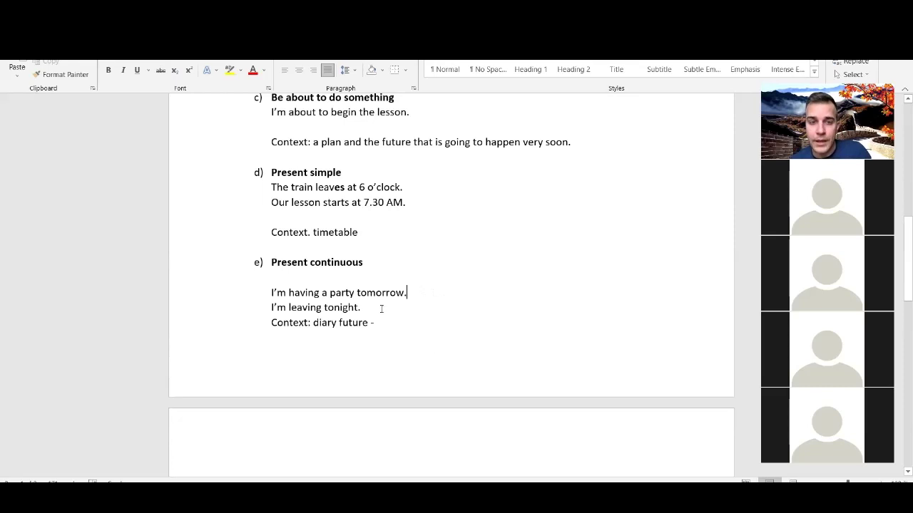
{"action": "left_click", "coordinate": [261, 307]}
{"action": "left_click", "coordinate": [415, 323]}
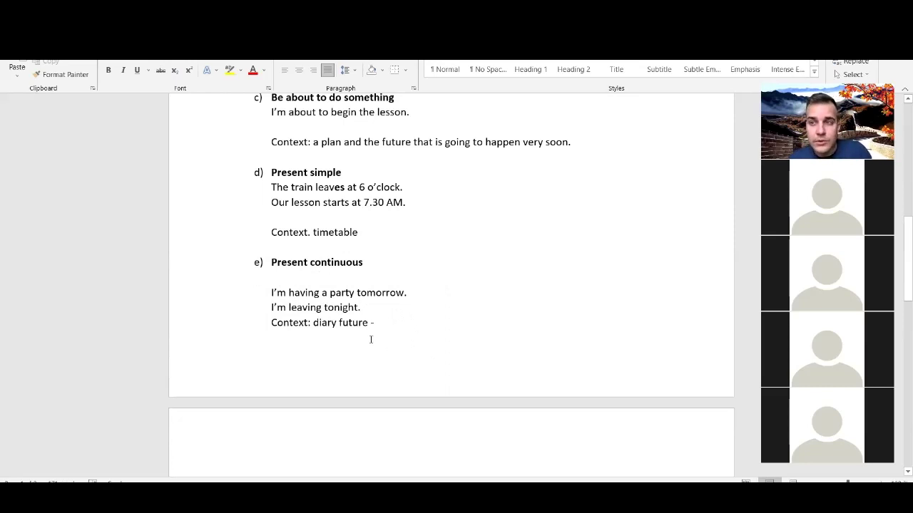
{"action": "scroll", "coordinate": [370, 340], "scroll_direction": "up", "scroll_amount": 5}
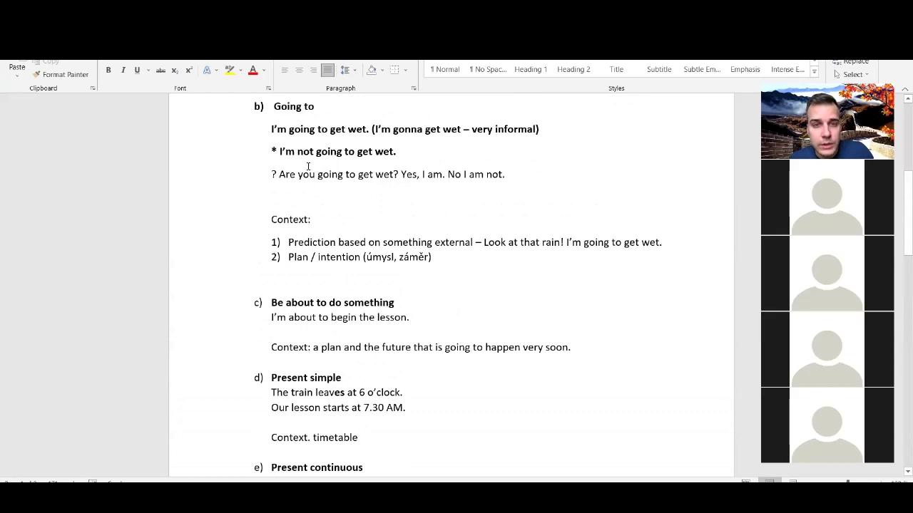
{"action": "left_click_drag", "start_coordinate": [273, 109], "coordinate": [368, 259]}
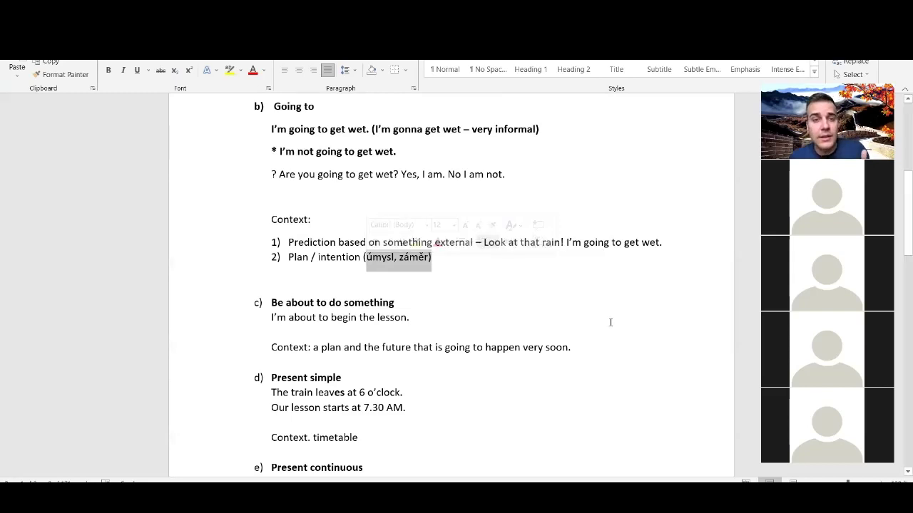
{"action": "scroll", "coordinate": [433, 307], "scroll_direction": "down", "scroll_amount": 5}
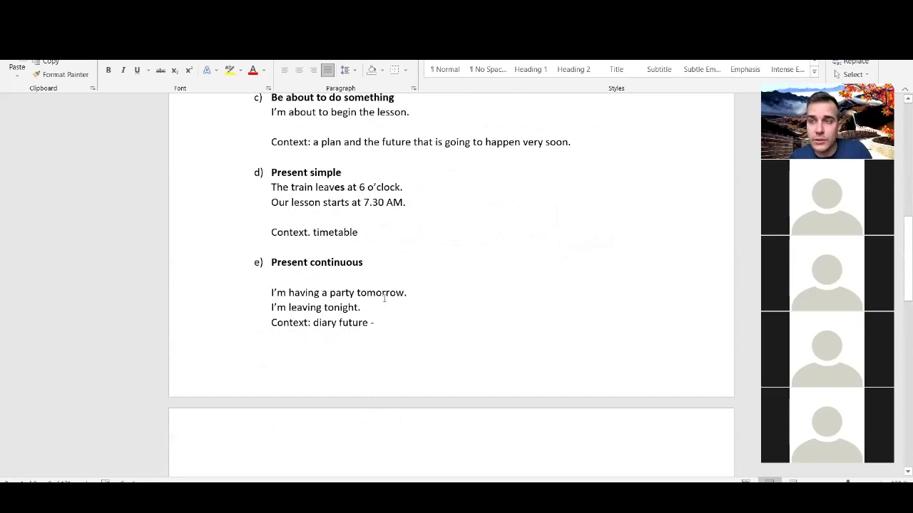
{"action": "left_click", "coordinate": [376, 323]}
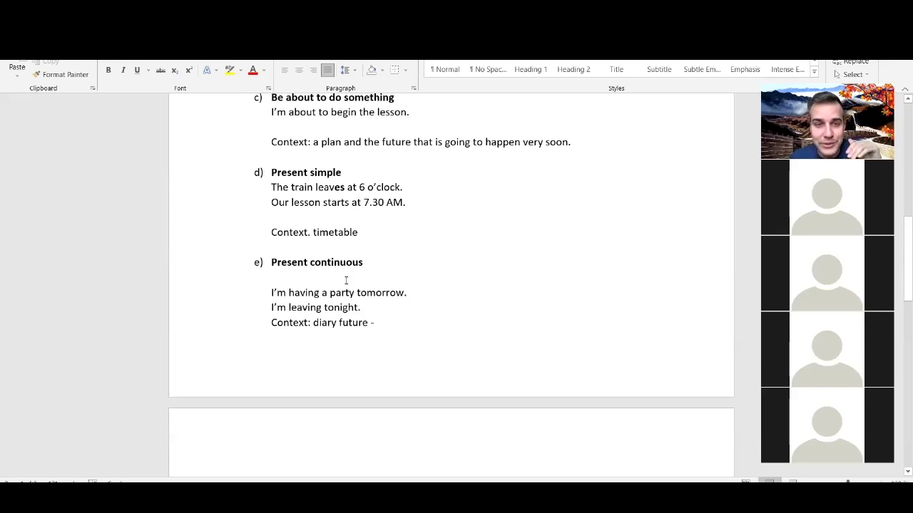
{"action": "scroll", "coordinate": [342, 277], "scroll_direction": "up", "scroll_amount": 10}
{"action": "scroll", "coordinate": [342, 274], "scroll_direction": "up", "scroll_amount": 3}
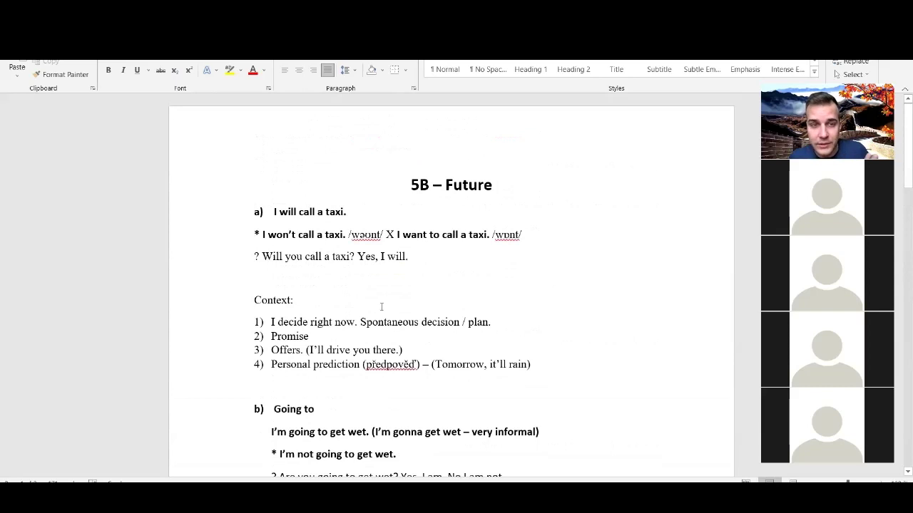
{"action": "scroll", "coordinate": [382, 301], "scroll_direction": "down", "scroll_amount": 12}
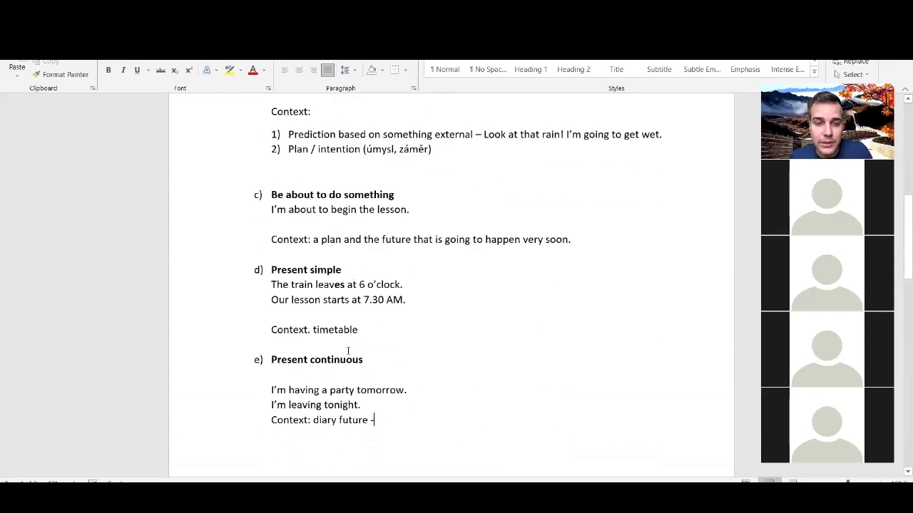
{"action": "scroll", "coordinate": [401, 316], "scroll_direction": "down", "scroll_amount": 2}
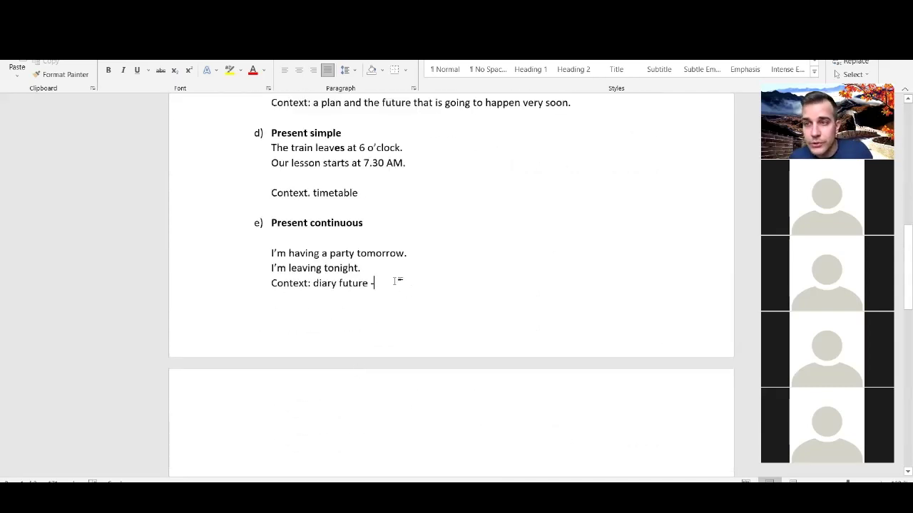
Step: Finish the Context line with 'a plan that is already planned (I have the tickets, people got the invitation)'
{"action": "left_click", "coordinate": [396, 281]}
{"action": "type", "text": "a plan that is already planned (I have th"}
{"action": "key", "text": "BackSpace"}
{"action": "type", "text": "he tickets, people got"}
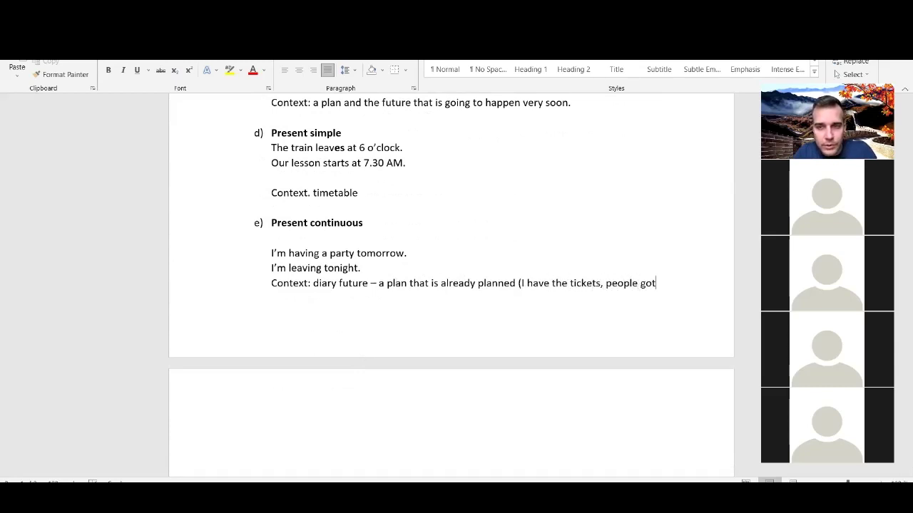
{"action": "type", "text": " the invitation)"}
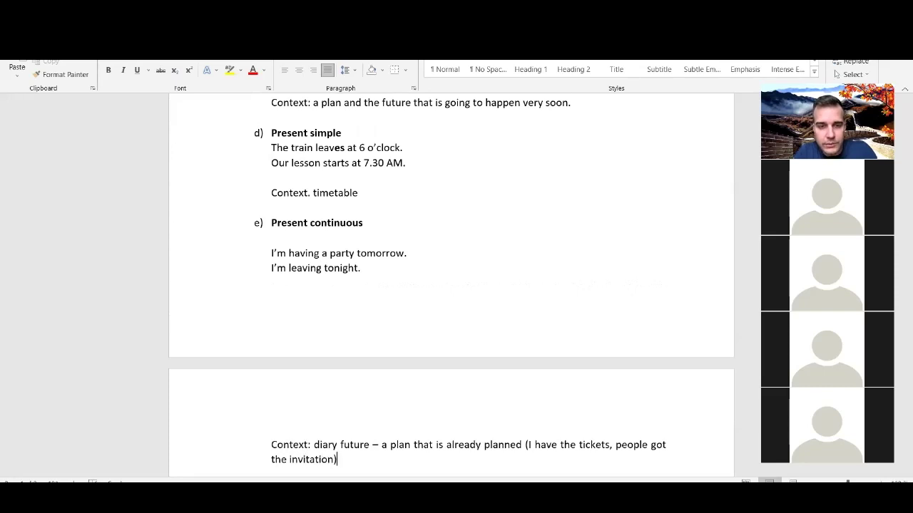
Step: Remove the blank line between the Present continuous heading and its examples
{"action": "left_click", "coordinate": [310, 238]}
{"action": "key", "text": "Return"}
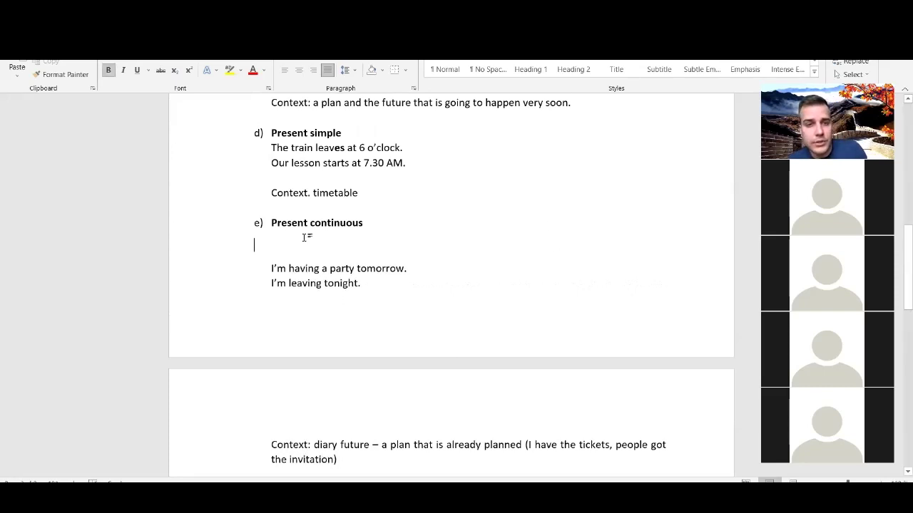
{"action": "key", "text": "BackSpace"}
{"action": "key", "text": "BackSpace"}
{"action": "key", "text": "BackSpace"}
{"action": "left_click", "coordinate": [382, 295]}
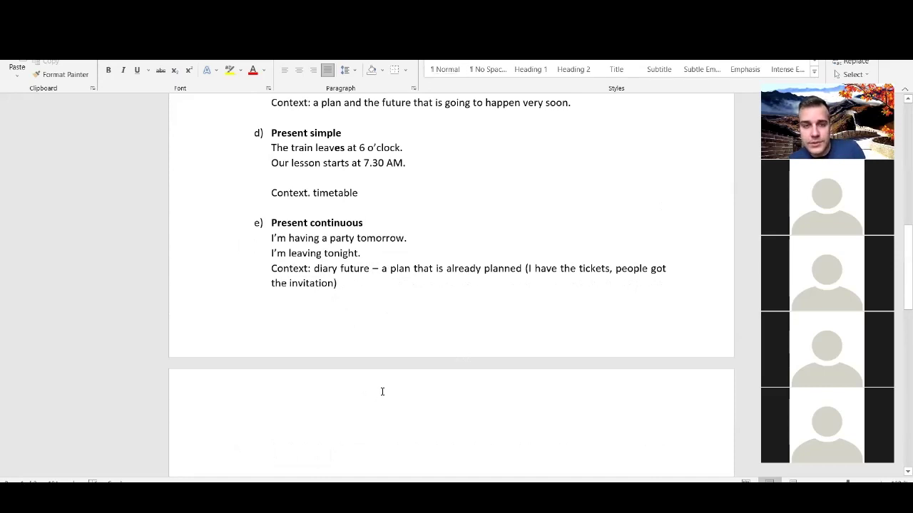
{"action": "scroll", "coordinate": [556, 360], "scroll_direction": "up", "scroll_amount": 2}
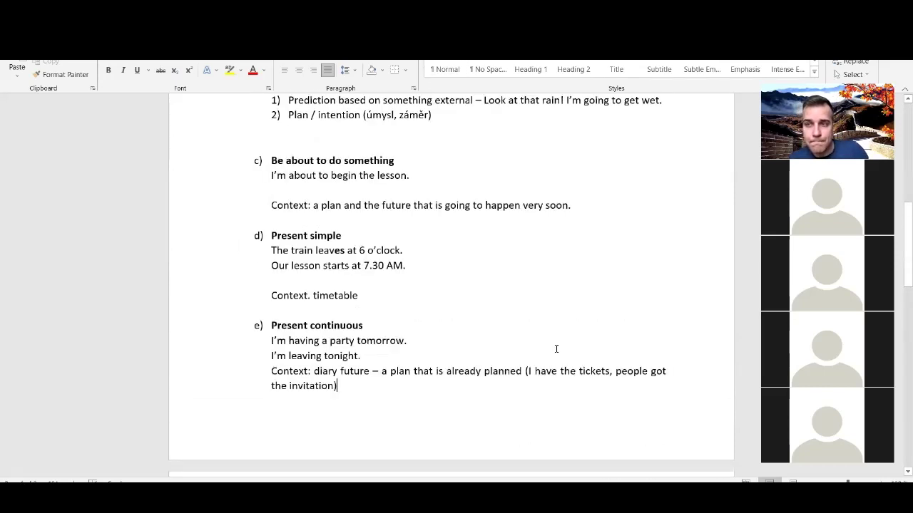
{"action": "scroll", "coordinate": [566, 352], "scroll_direction": "up", "scroll_amount": 9}
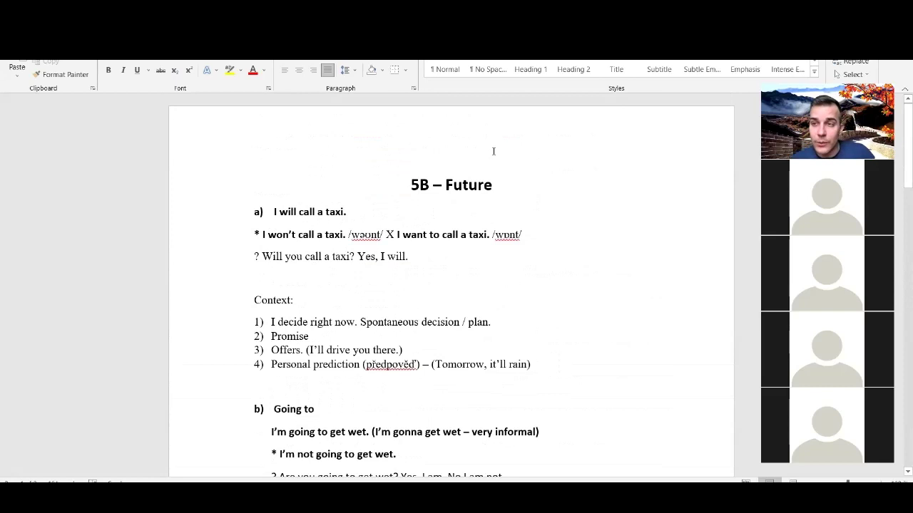
{"action": "scroll", "coordinate": [391, 283], "scroll_direction": "down", "scroll_amount": 2}
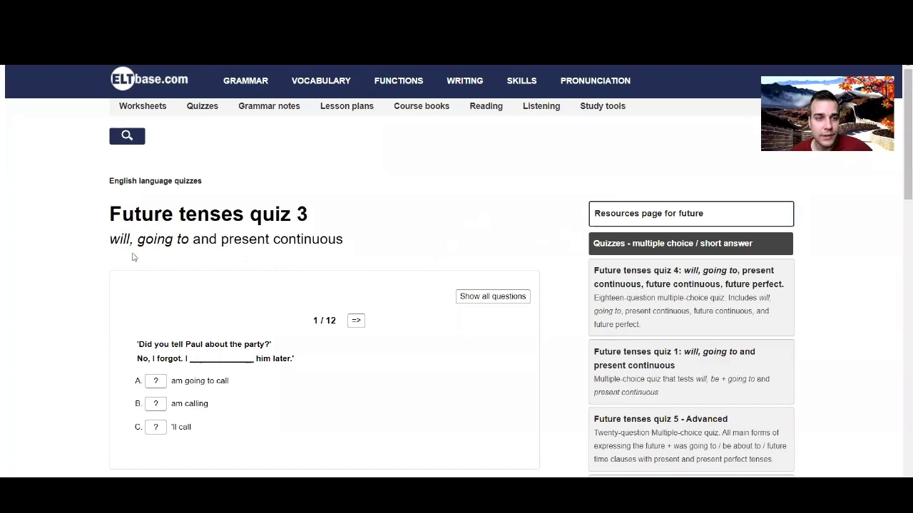
Step: Highlight the will/going to subtitle and question 1's dialogue line for discussion
{"action": "left_click_drag", "start_coordinate": [112, 239], "coordinate": [288, 241]}
{"action": "left_click", "coordinate": [316, 253]}
{"action": "scroll", "coordinate": [352, 275], "scroll_direction": "down", "scroll_amount": 1}
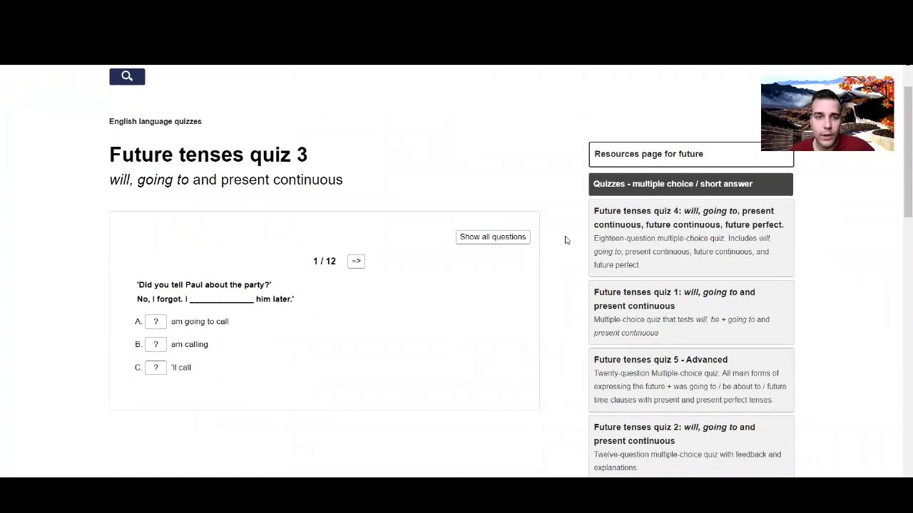
{"action": "left_click_drag", "start_coordinate": [138, 285], "coordinate": [259, 287]}
{"action": "left_click", "coordinate": [151, 295]}
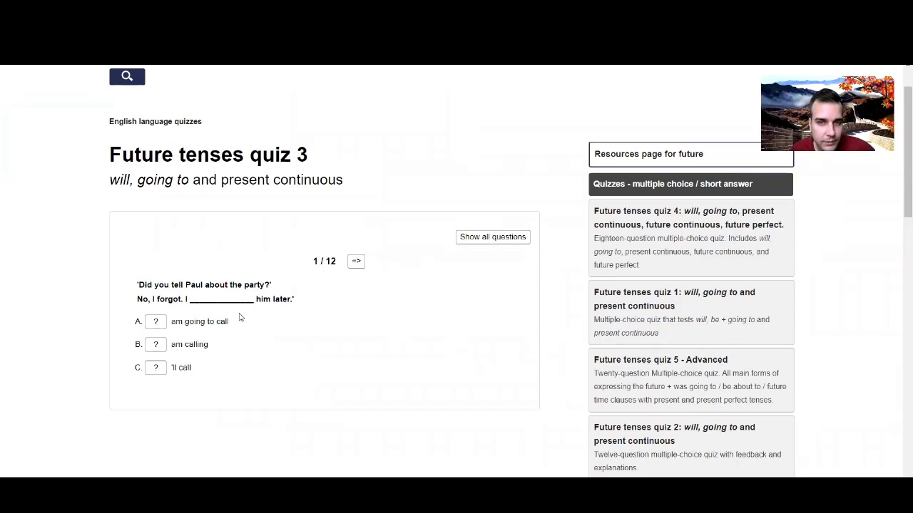
{"action": "scroll", "coordinate": [252, 320], "scroll_direction": "down", "scroll_amount": 1}
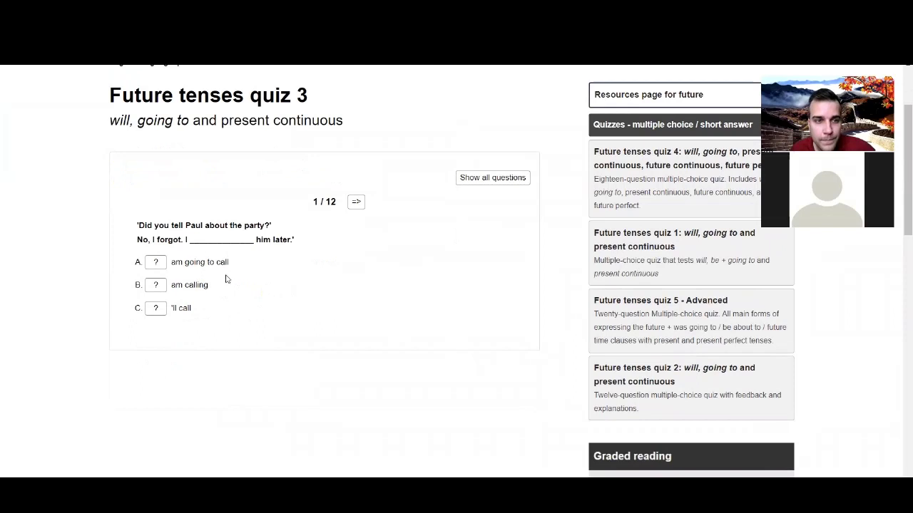
Step: Answer question 1 with 'll call, a spontaneous decision, and dismiss the Correct! feedback
{"action": "left_click_drag", "start_coordinate": [172, 312], "coordinate": [207, 312]}
{"action": "left_click", "coordinate": [167, 310]}
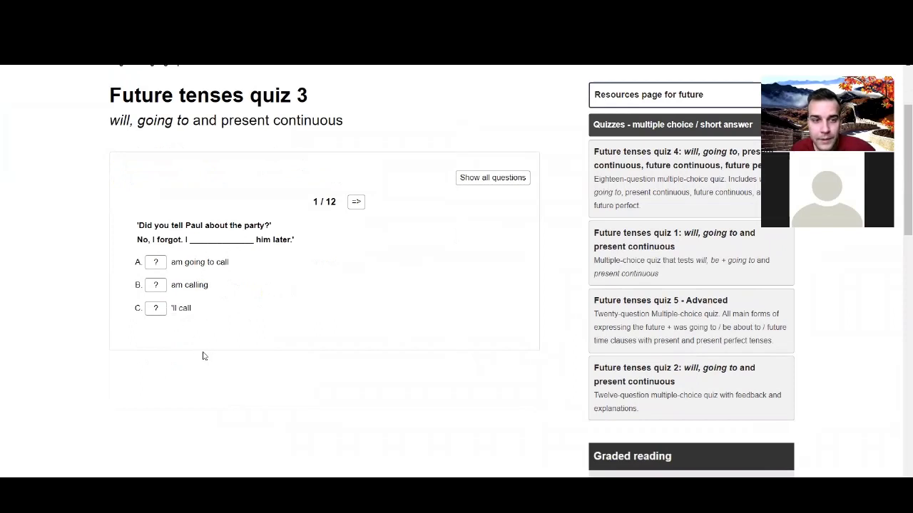
{"action": "left_click", "coordinate": [154, 310]}
{"action": "left_click_drag", "start_coordinate": [353, 223], "coordinate": [490, 243]}
{"action": "left_click", "coordinate": [421, 276]}
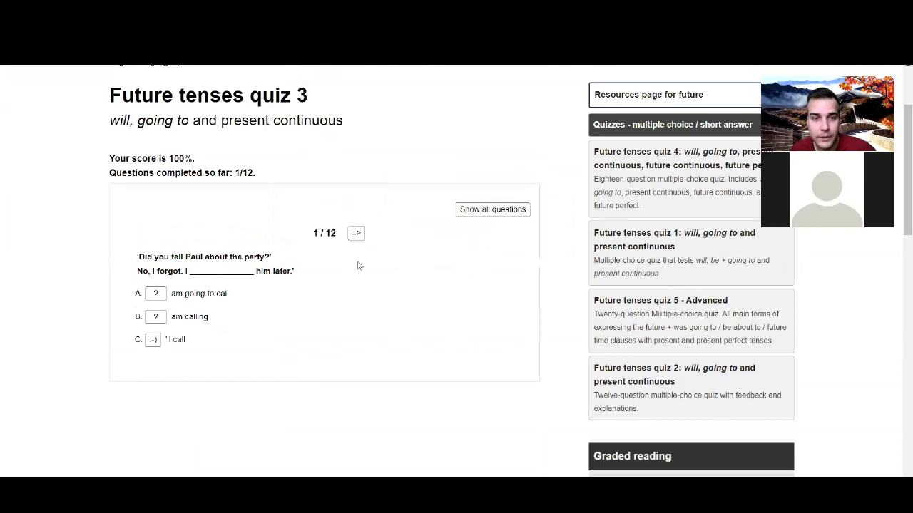
Step: Answer question 2 with 'll switch on and dismiss the Correct! feedback
{"action": "left_click", "coordinate": [356, 233]}
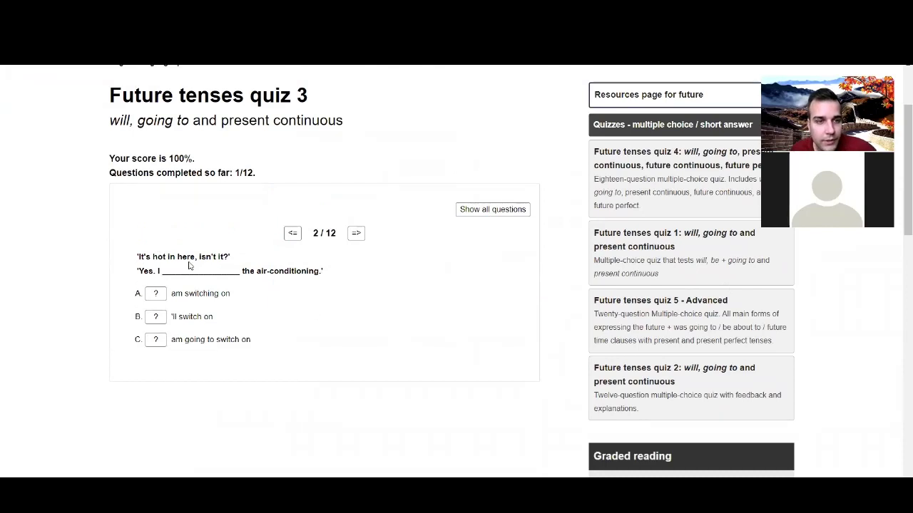
{"action": "mouse_move", "coordinate": [147, 271]}
{"action": "left_mouse_down"}
{"action": "mouse_move", "coordinate": [299, 276]}
{"action": "mouse_move", "coordinate": [149, 273]}
{"action": "left_mouse_up"}
{"action": "left_click", "coordinate": [302, 279]}
{"action": "left_click", "coordinate": [149, 273]}
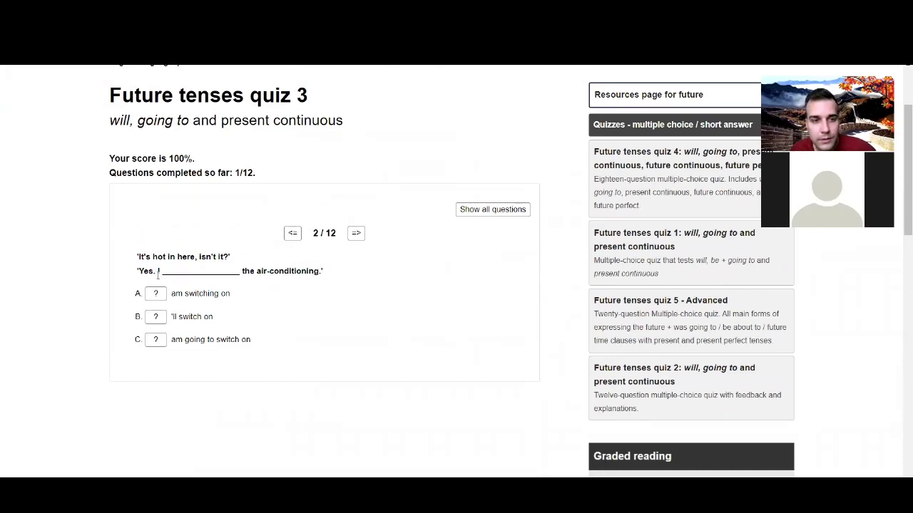
{"action": "left_click", "coordinate": [156, 317]}
{"action": "left_click_drag", "start_coordinate": [359, 223], "coordinate": [485, 222]}
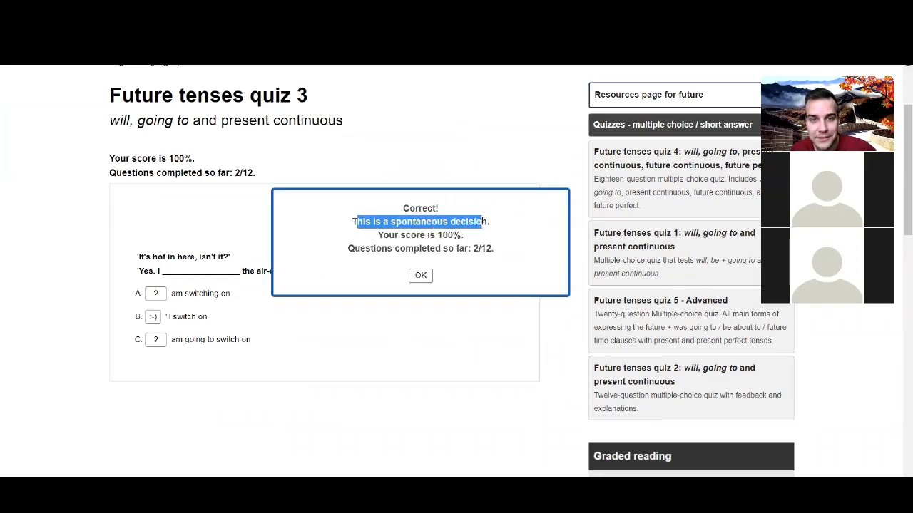
{"action": "left_click", "coordinate": [425, 277]}
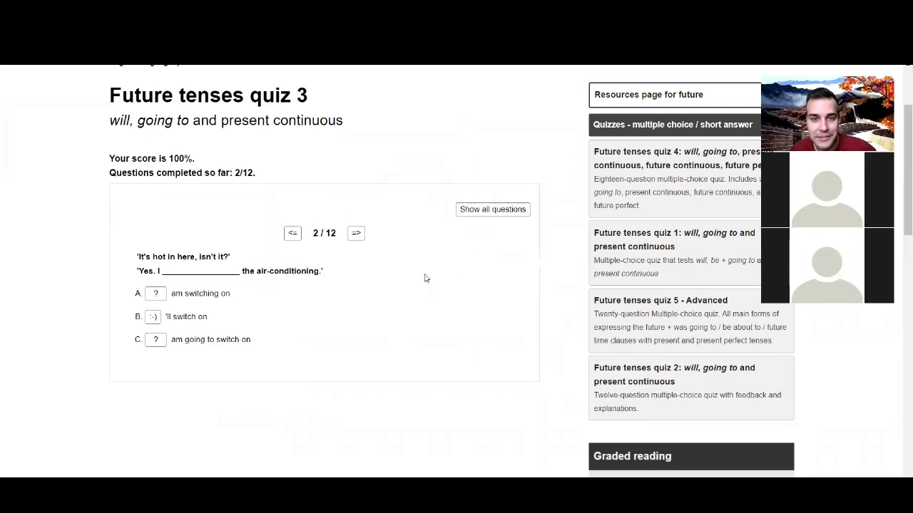
Step: Answer the Ding-dong question 3 with 'll go and dismiss the feedback
{"action": "left_click", "coordinate": [356, 233]}
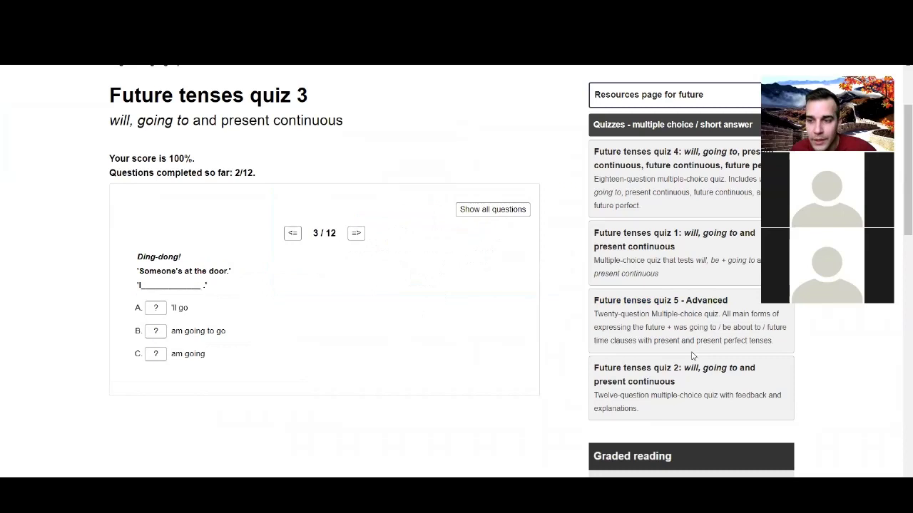
{"action": "left_click", "coordinate": [152, 311]}
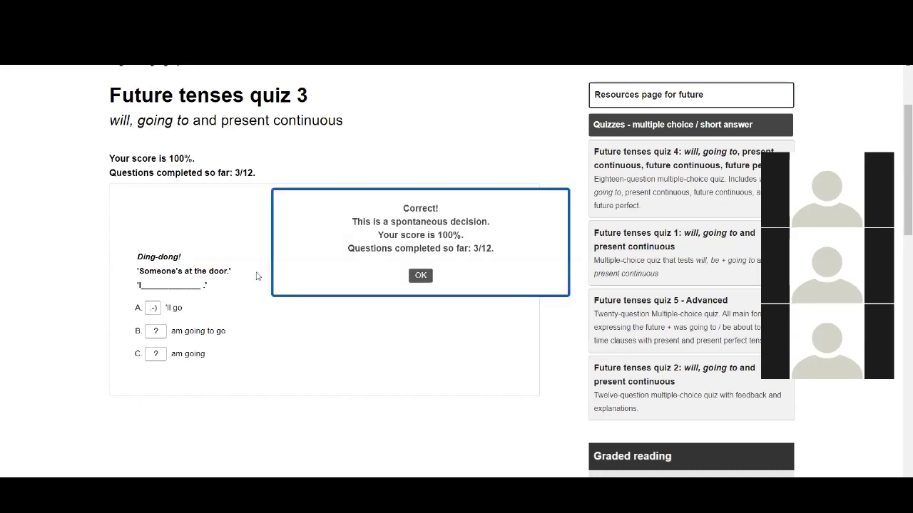
{"action": "left_click_drag", "start_coordinate": [363, 221], "coordinate": [556, 229]}
{"action": "left_click", "coordinate": [468, 225]}
{"action": "left_click", "coordinate": [421, 276]}
Step: Answer question 4's Friday night party question with 'are having', a future arrangement
{"action": "left_click", "coordinate": [356, 233]}
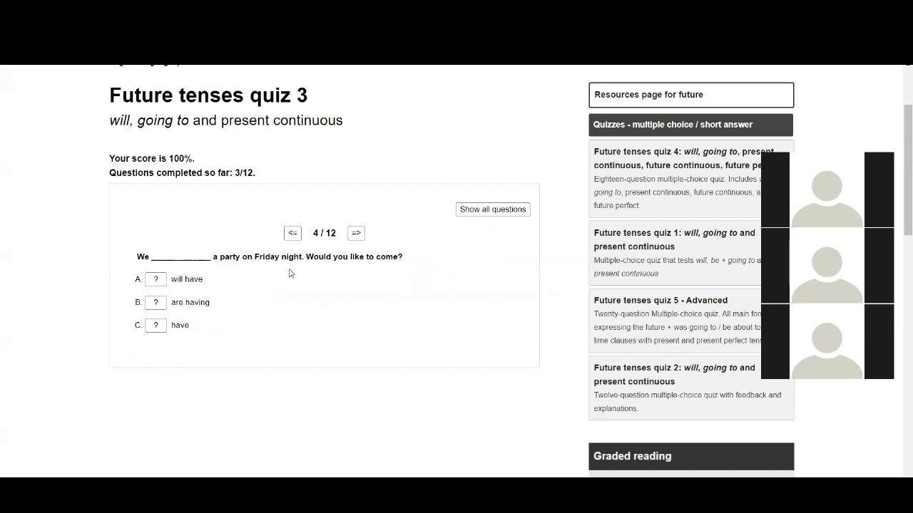
{"action": "left_click_drag", "start_coordinate": [317, 259], "coordinate": [436, 260]}
{"action": "left_click", "coordinate": [437, 262]}
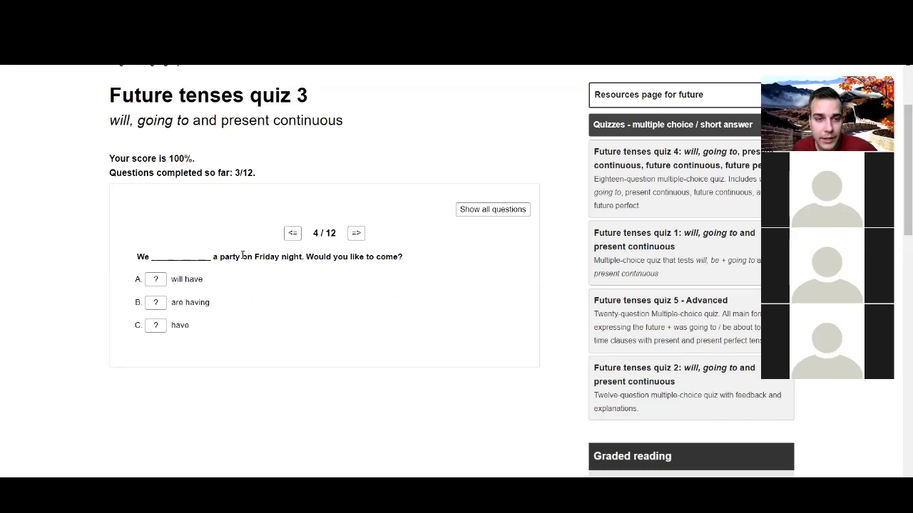
{"action": "left_click_drag", "start_coordinate": [242, 255], "coordinate": [303, 259]}
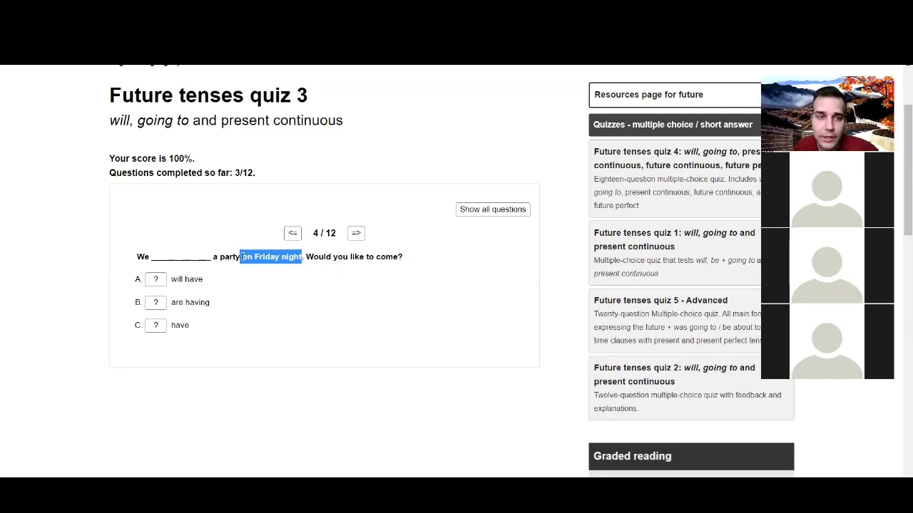
{"action": "left_click", "coordinate": [187, 257]}
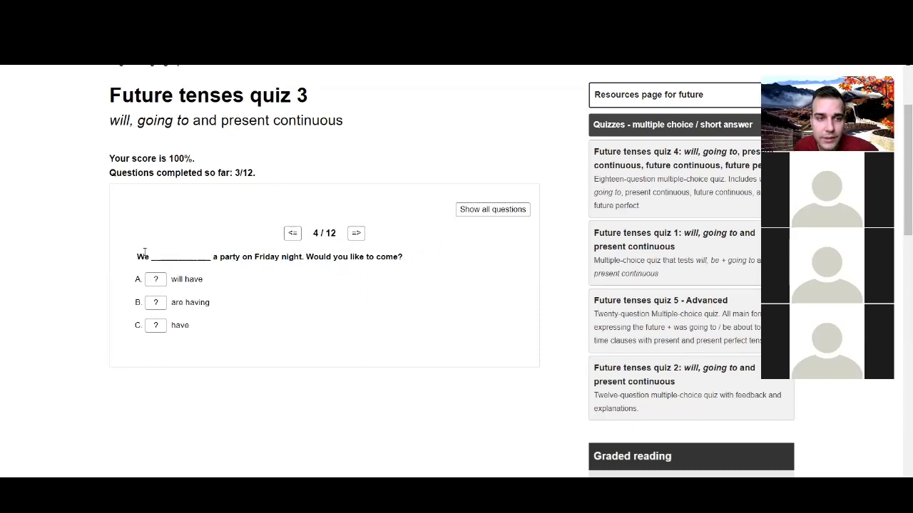
{"action": "left_click_drag", "start_coordinate": [145, 257], "coordinate": [266, 256]}
{"action": "left_click", "coordinate": [360, 276]}
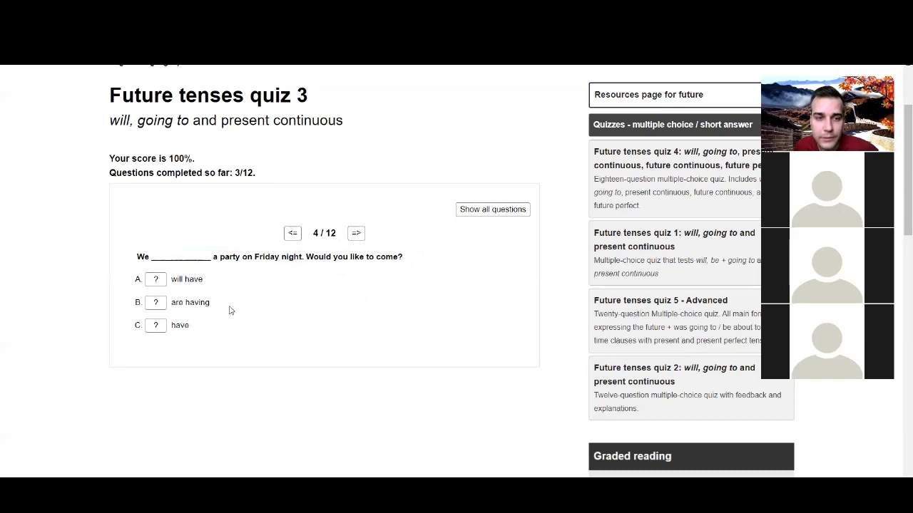
{"action": "left_click", "coordinate": [156, 309]}
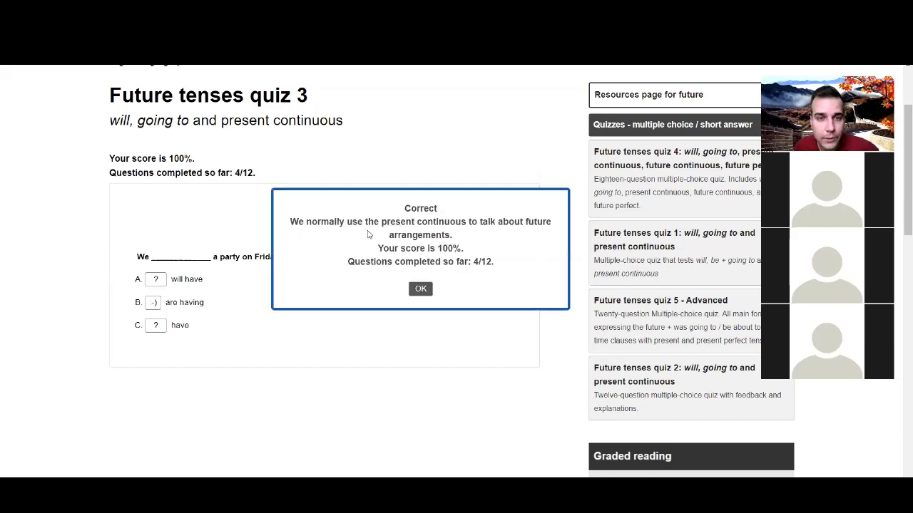
{"action": "left_click_drag", "start_coordinate": [306, 222], "coordinate": [385, 237]}
{"action": "left_click", "coordinate": [457, 237]}
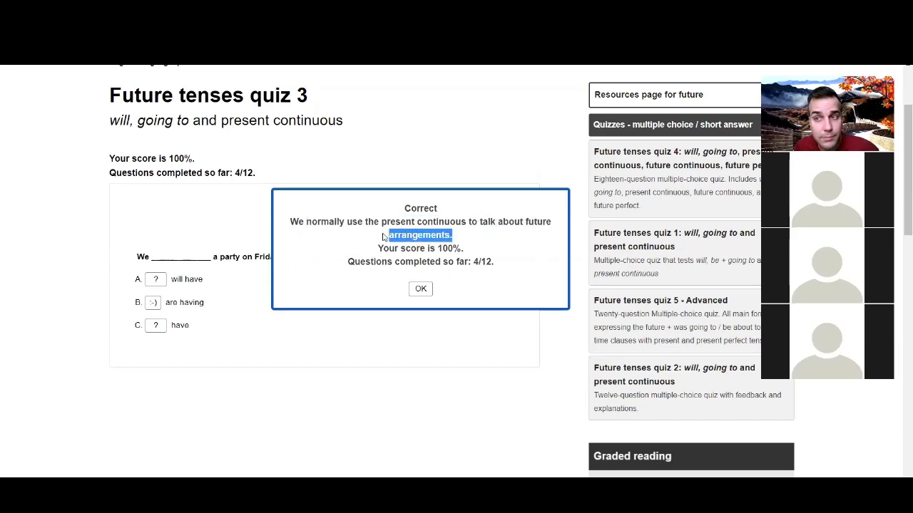
{"action": "left_click", "coordinate": [421, 288]}
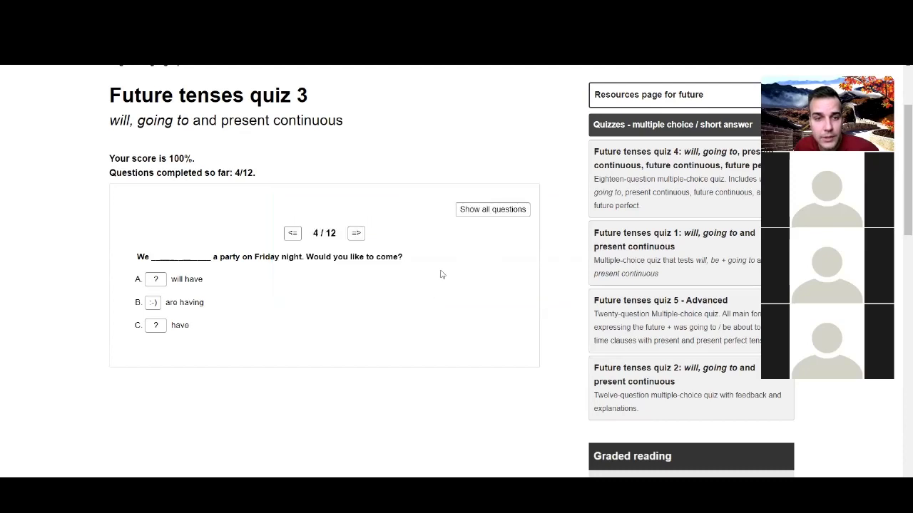
Step: Answer question 5 about going to the shops with 'll get and dismiss the feedback
{"action": "left_click", "coordinate": [357, 234]}
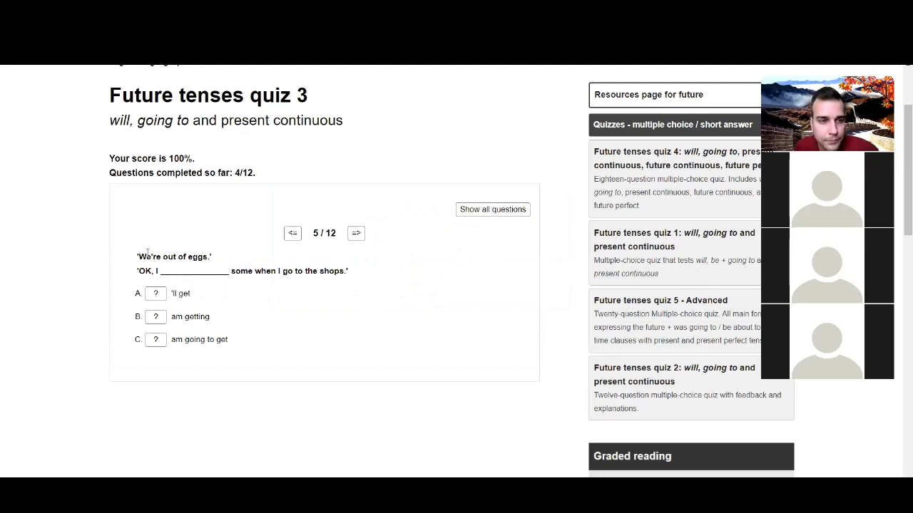
{"action": "left_click_drag", "start_coordinate": [138, 275], "coordinate": [360, 279]}
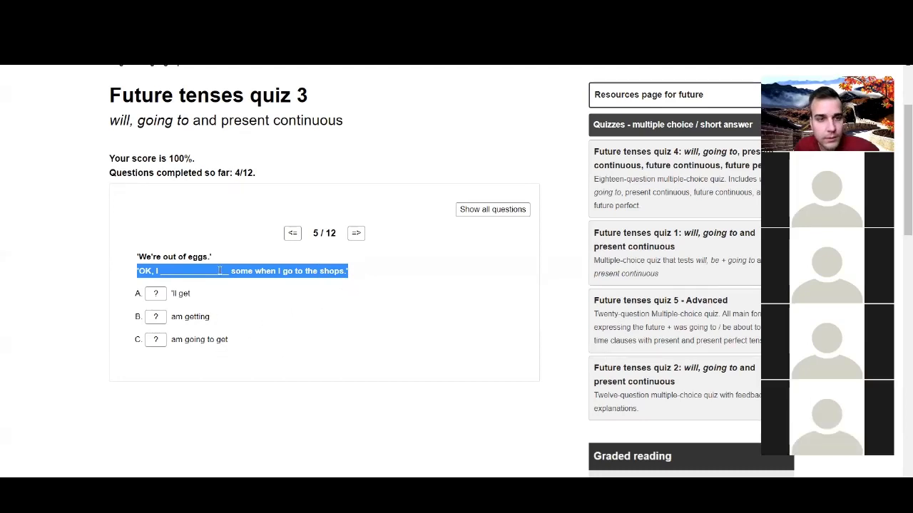
{"action": "left_click", "coordinate": [268, 288]}
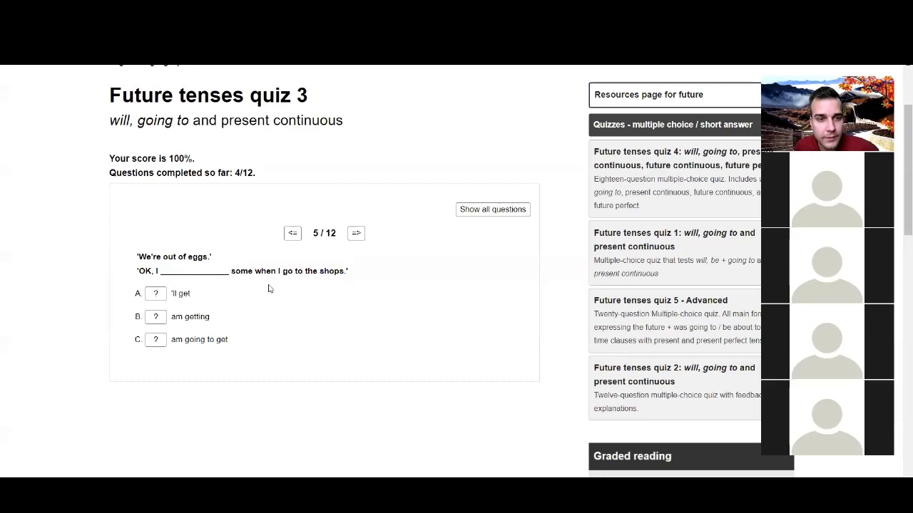
{"action": "left_click", "coordinate": [159, 295]}
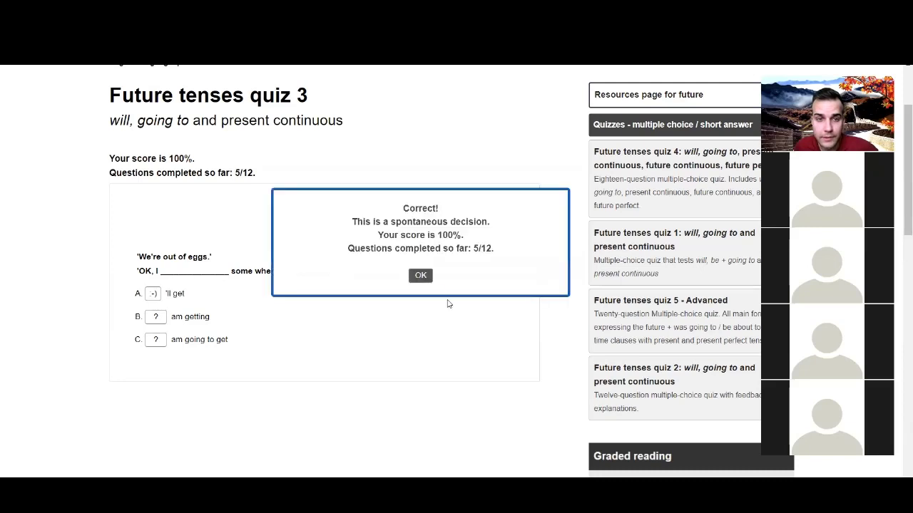
{"action": "left_click_drag", "start_coordinate": [360, 222], "coordinate": [456, 237]}
{"action": "left_click", "coordinate": [430, 264]}
{"action": "left_click", "coordinate": [421, 277]}
Step: Answer the 'next year' question 6 with 'are going to build' and go on to question 7
{"action": "left_click", "coordinate": [356, 234]}
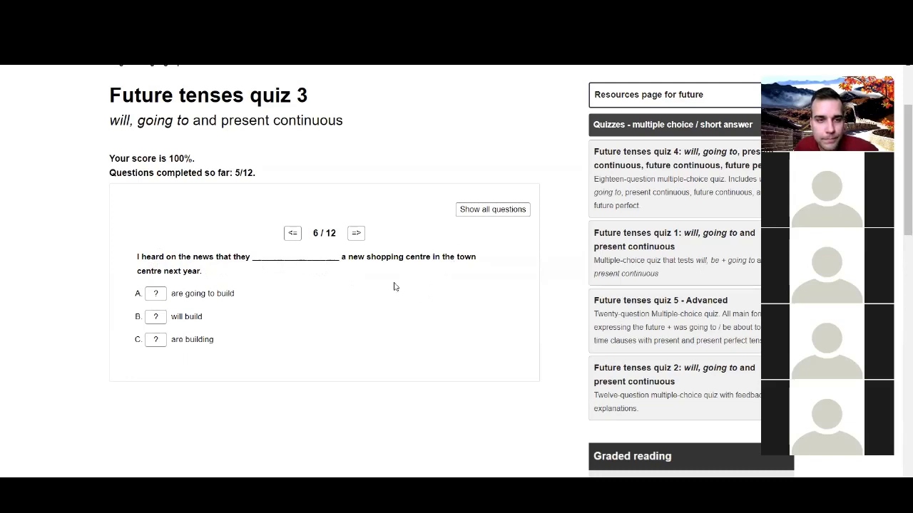
{"action": "left_click_drag", "start_coordinate": [165, 271], "coordinate": [205, 273]}
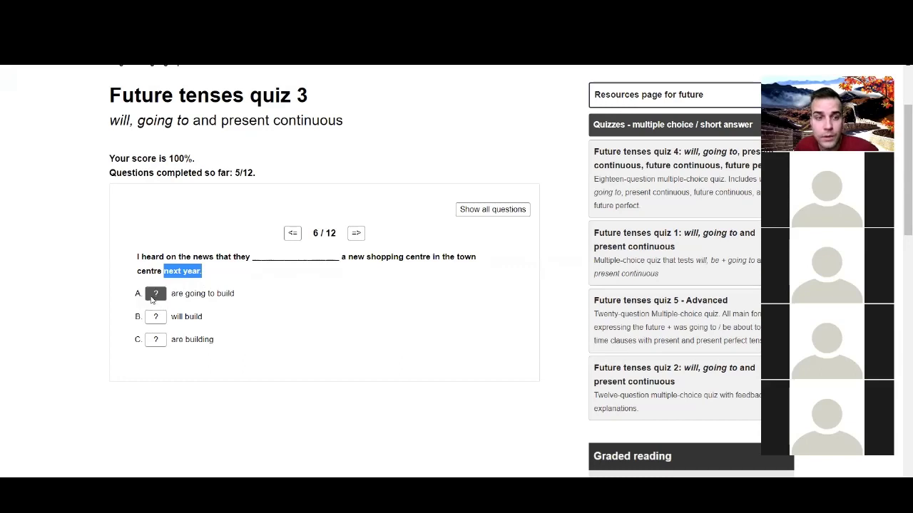
{"action": "left_click", "coordinate": [214, 276]}
{"action": "left_click", "coordinate": [155, 294]}
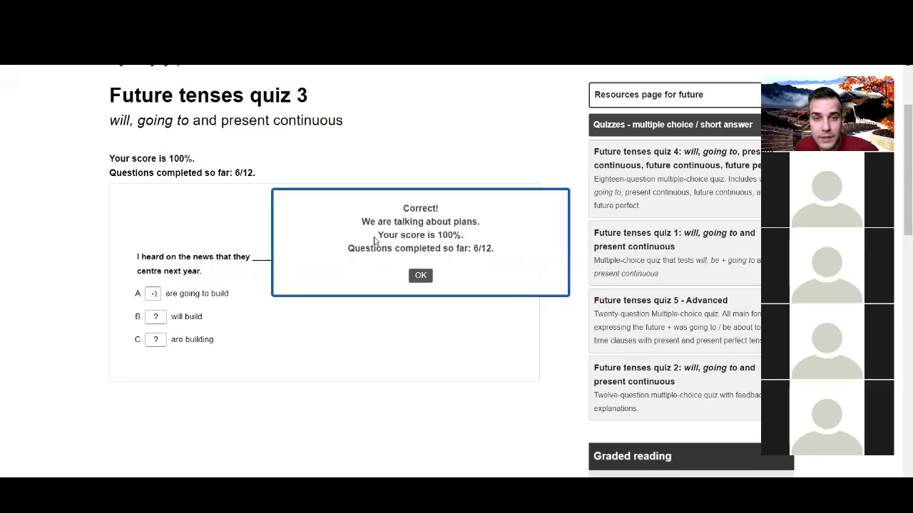
{"action": "left_click_drag", "start_coordinate": [361, 222], "coordinate": [474, 219]}
{"action": "left_click", "coordinate": [421, 276]}
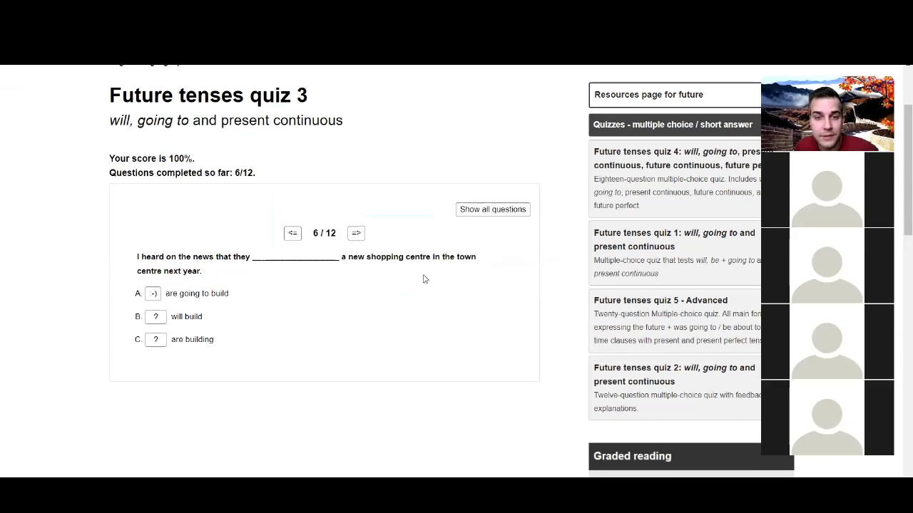
{"action": "left_click", "coordinate": [355, 234]}
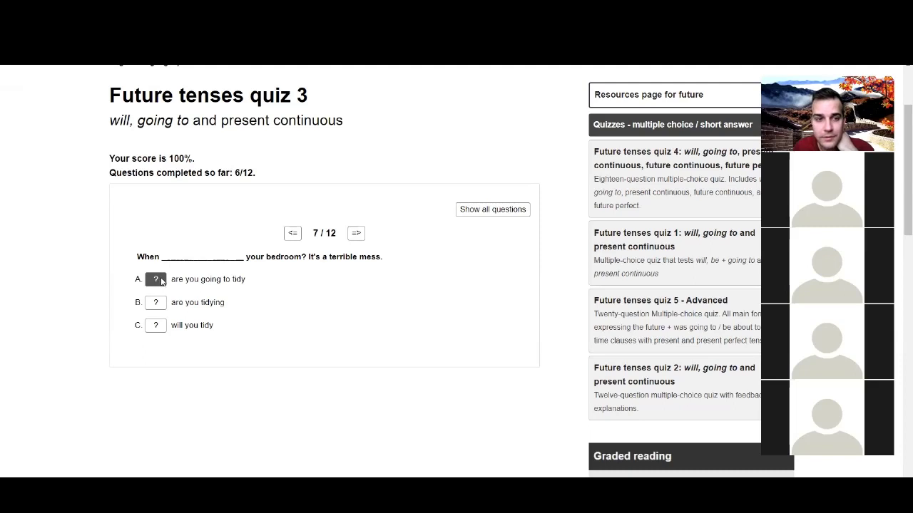
Step: Choose 'are you going to tidy' for the bedroom question 7 and dismiss the feedback
{"action": "left_click", "coordinate": [162, 281]}
{"action": "left_click_drag", "start_coordinate": [336, 222], "coordinate": [507, 223]}
{"action": "left_click", "coordinate": [425, 275]}
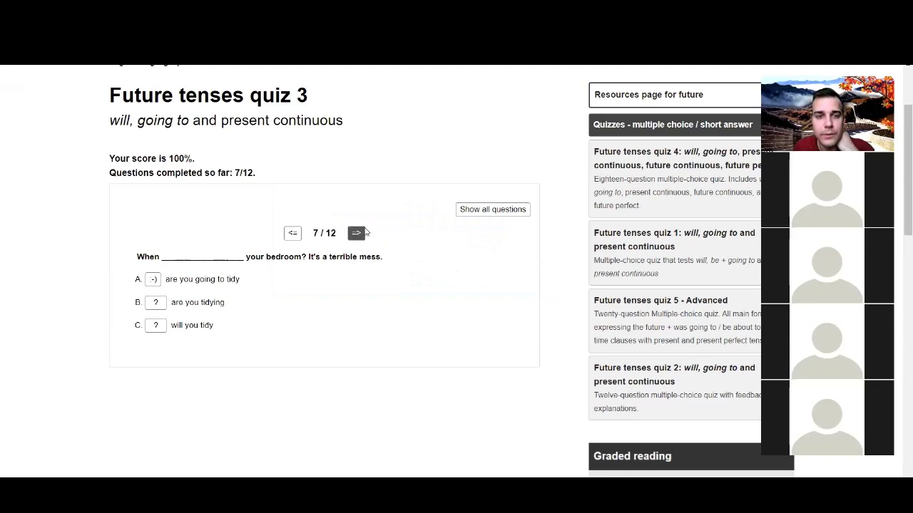
Step: Answer question 8 with 'am going to buy', contrasting it with 'am buying'
{"action": "left_click", "coordinate": [360, 233]}
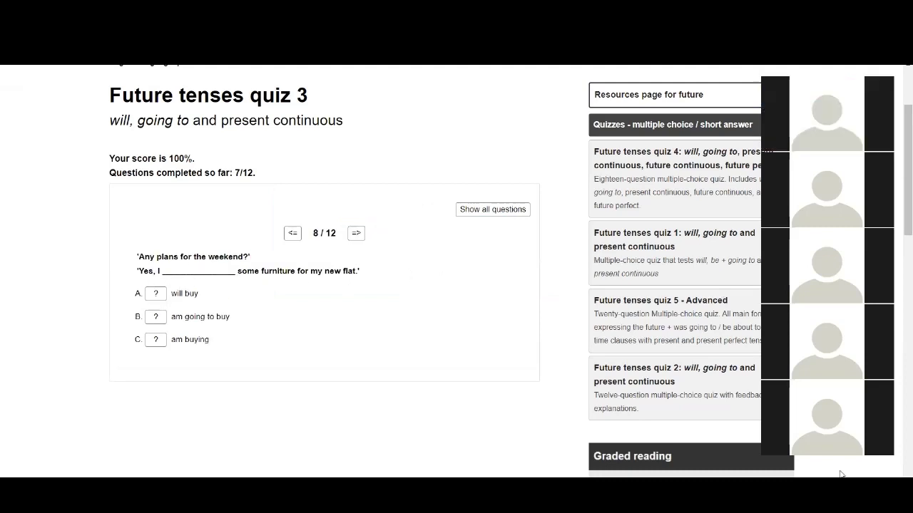
{"action": "left_click_drag", "start_coordinate": [135, 275], "coordinate": [254, 272]}
{"action": "left_click", "coordinate": [264, 279]}
{"action": "left_click_drag", "start_coordinate": [170, 341], "coordinate": [217, 344]}
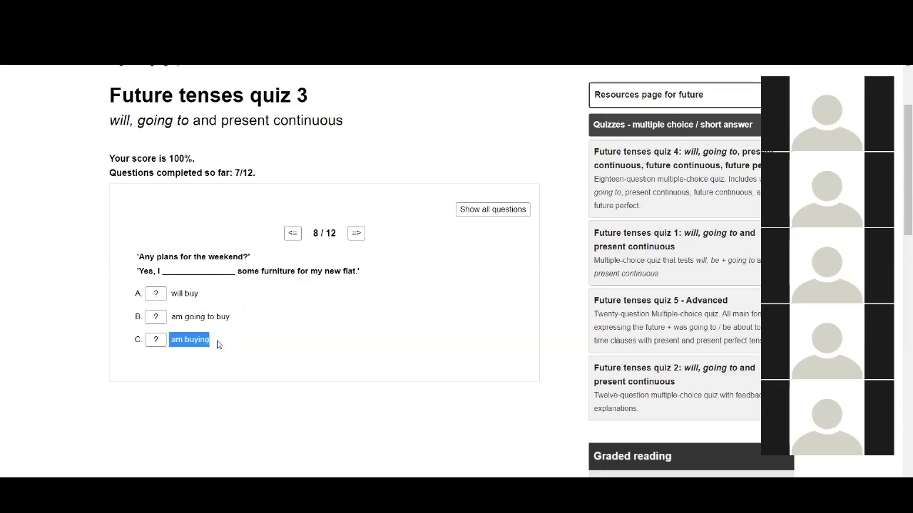
{"action": "left_click", "coordinate": [218, 344]}
{"action": "left_click_drag", "start_coordinate": [171, 342], "coordinate": [171, 319]}
{"action": "left_click", "coordinate": [160, 320]}
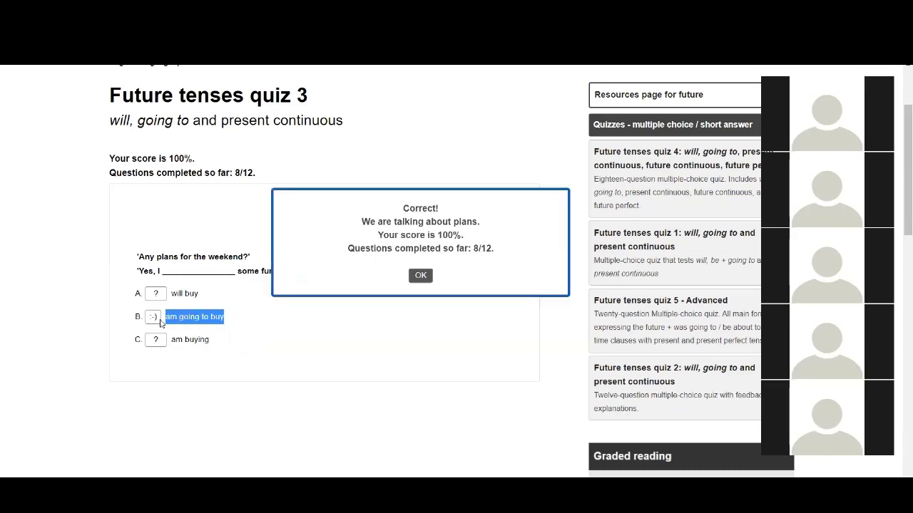
{"action": "left_click", "coordinate": [425, 274]}
{"action": "left_click_drag", "start_coordinate": [209, 346], "coordinate": [172, 341]}
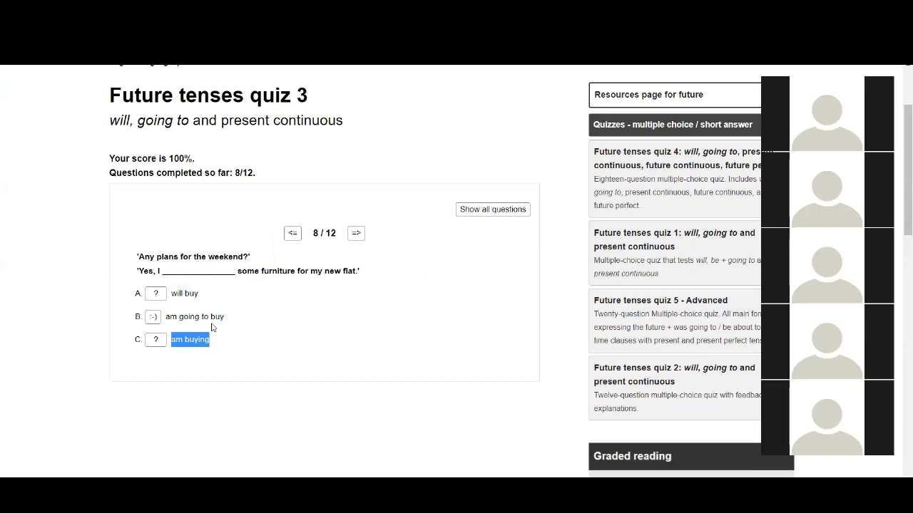
{"action": "left_click", "coordinate": [291, 316]}
Step: Open question 9 and highlight 'Saturday evening' in its sentence
{"action": "left_click", "coordinate": [356, 233]}
{"action": "left_click_drag", "start_coordinate": [231, 256], "coordinate": [427, 278]}
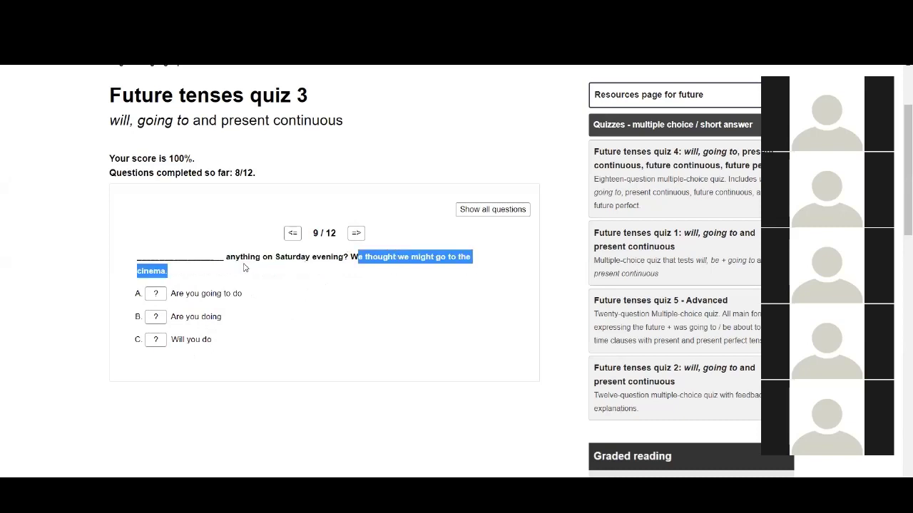
{"action": "left_click", "coordinate": [357, 287]}
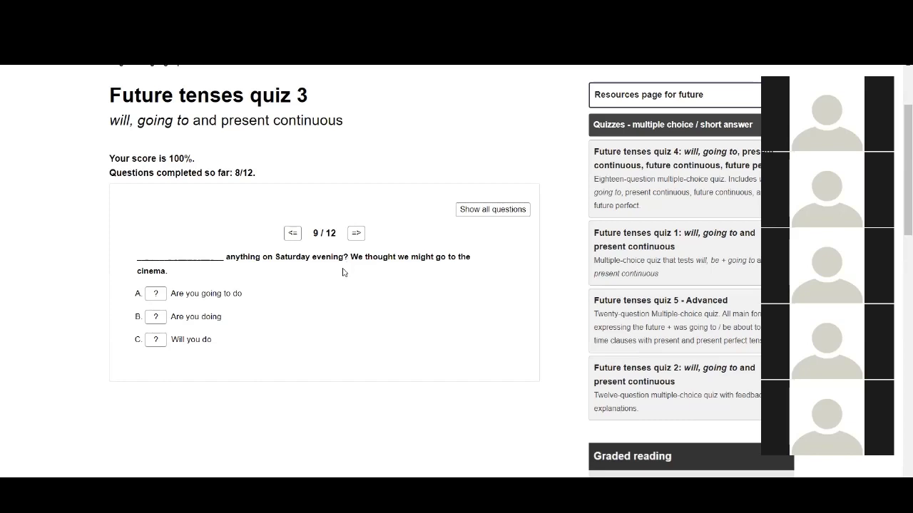
{"action": "left_click_drag", "start_coordinate": [290, 259], "coordinate": [318, 258]}
{"action": "double_click", "coordinate": [276, 257]}
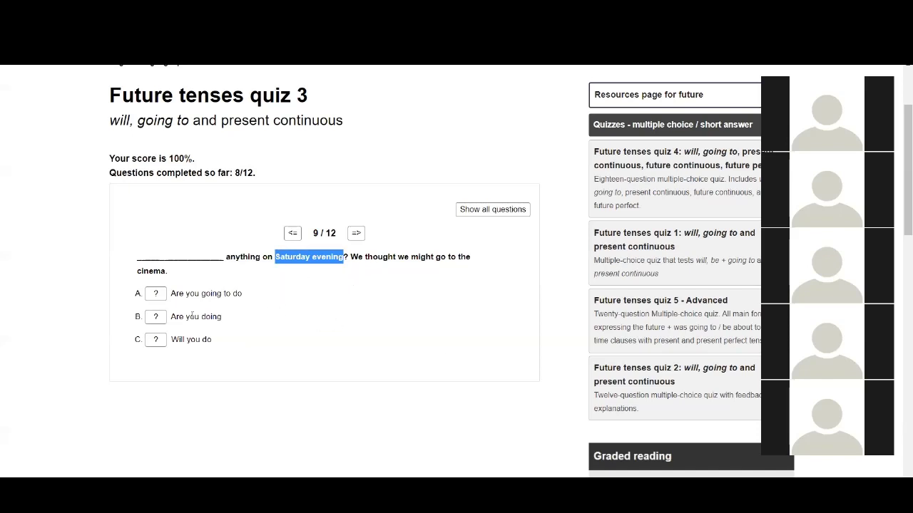
Step: Compare 'Are you going to do' with 'Are you doing' and answer 'Are you doing'
{"action": "left_click_drag", "start_coordinate": [170, 293], "coordinate": [250, 298]}
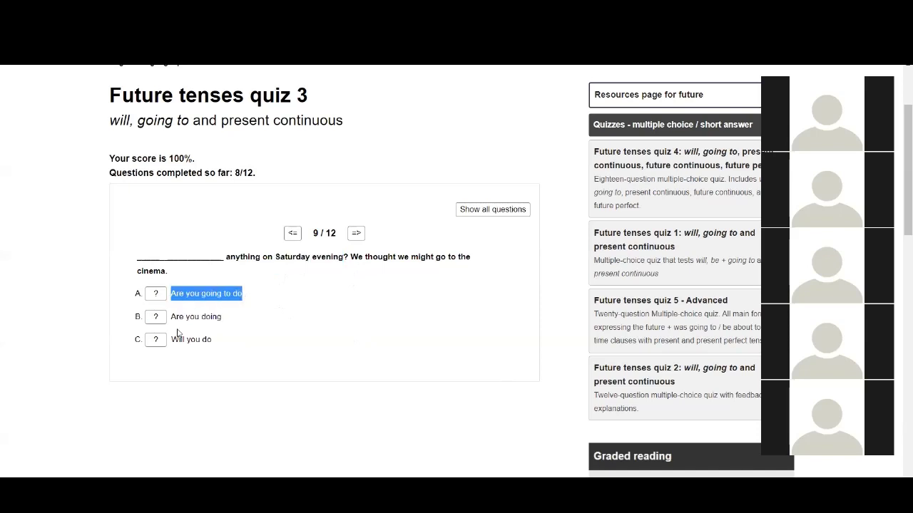
{"action": "left_click_drag", "start_coordinate": [171, 317], "coordinate": [253, 320]}
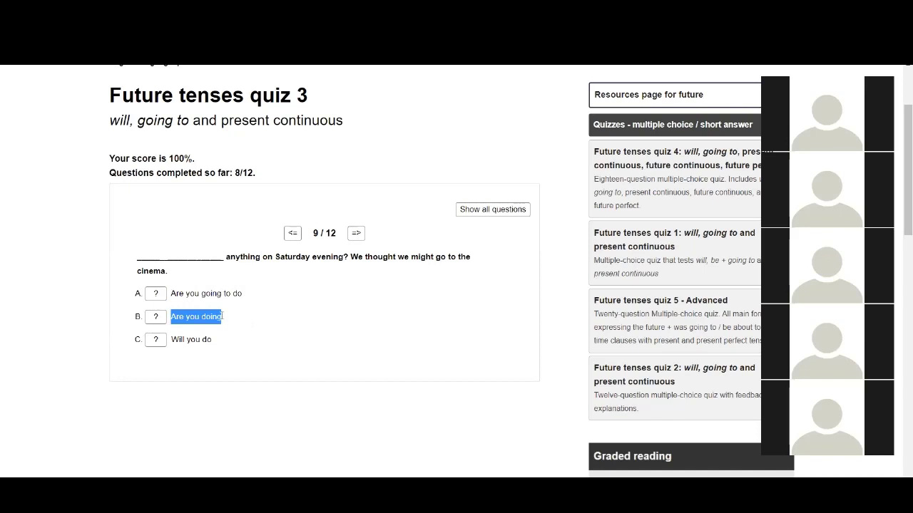
{"action": "left_click", "coordinate": [156, 318]}
{"action": "left_click_drag", "start_coordinate": [306, 222], "coordinate": [469, 251]}
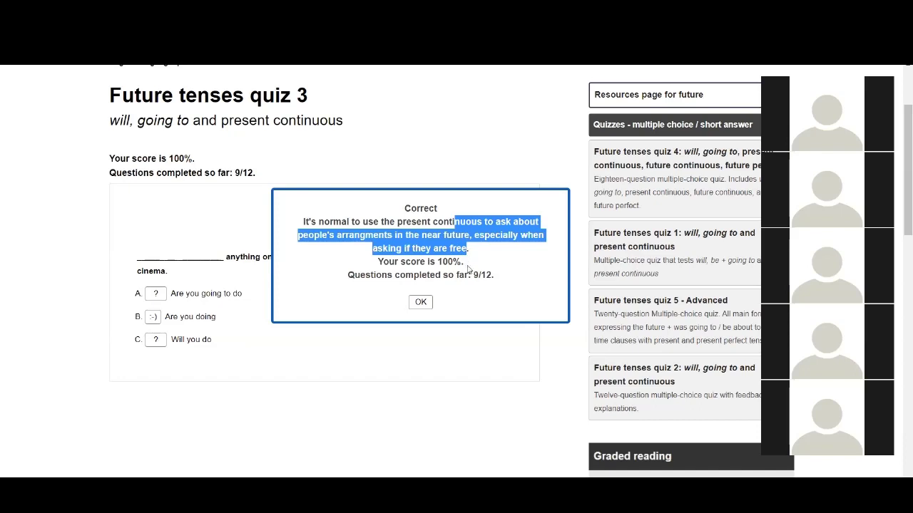
{"action": "left_click", "coordinate": [419, 303]}
{"action": "left_click", "coordinate": [364, 236]}
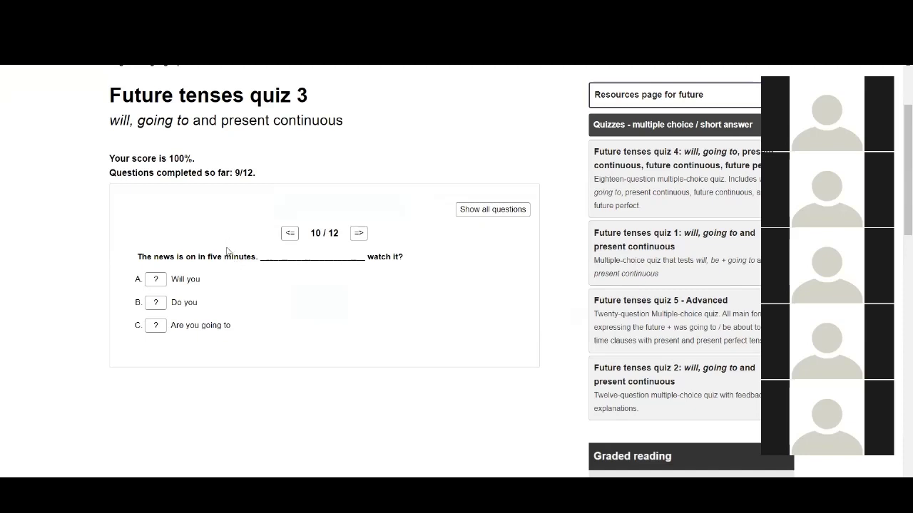
Step: Try 'Will you' for question 10 and dismiss the Wrong feedback
{"action": "left_click", "coordinate": [155, 279]}
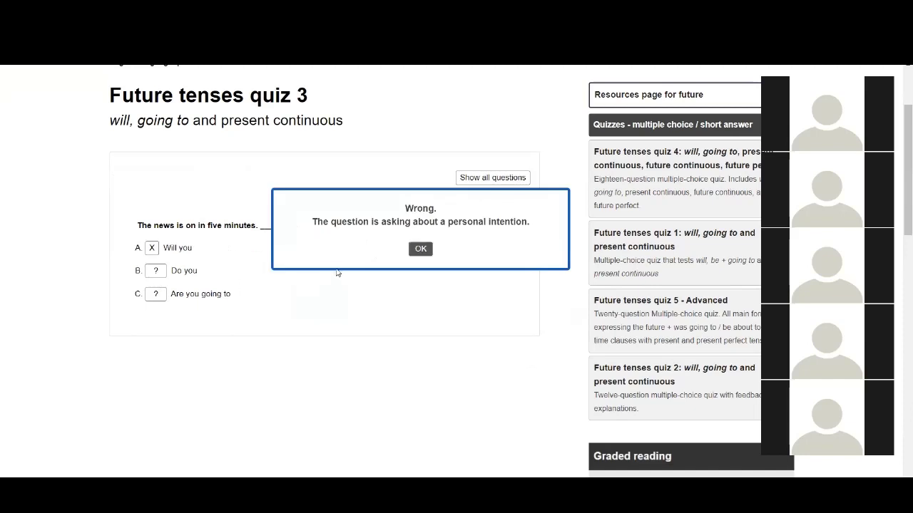
{"action": "mouse_move", "coordinate": [313, 220]}
{"action": "left_mouse_down"}
{"action": "mouse_move", "coordinate": [491, 221]}
{"action": "mouse_move", "coordinate": [316, 220]}
{"action": "left_mouse_up"}
{"action": "left_click", "coordinate": [316, 221]}
{"action": "left_click", "coordinate": [420, 248]}
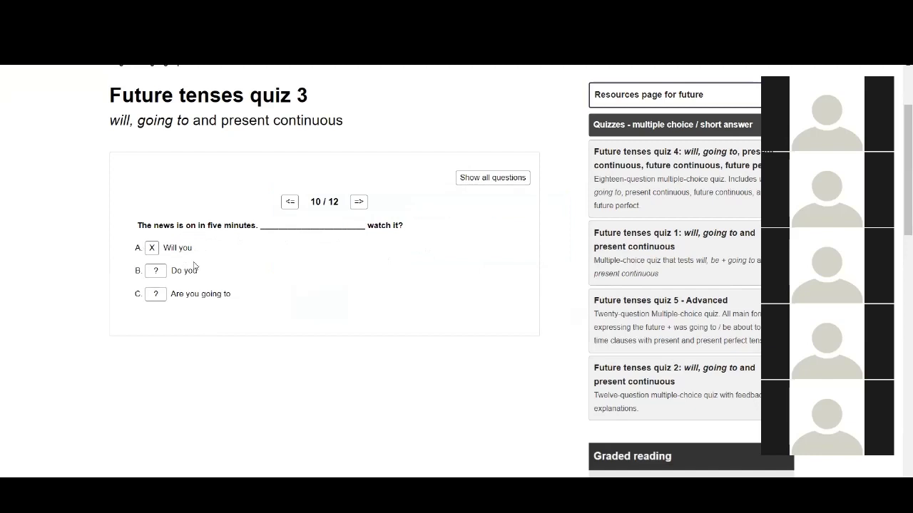
Step: Answer question 10 correctly with 'Are you going to', then compare the other options
{"action": "left_click_drag", "start_coordinate": [175, 226], "coordinate": [265, 235]}
{"action": "left_click", "coordinate": [265, 233]}
{"action": "left_click_drag", "start_coordinate": [172, 294], "coordinate": [226, 292]}
{"action": "left_click", "coordinate": [155, 294]}
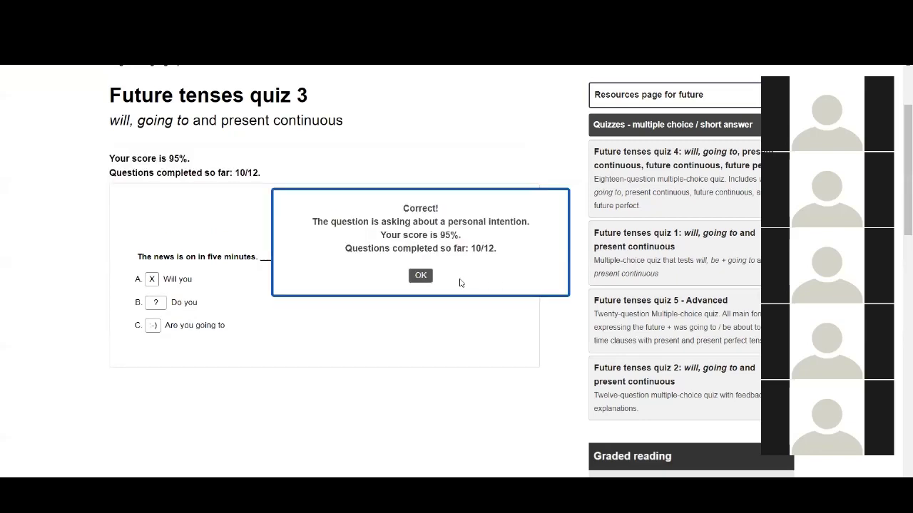
{"action": "left_click", "coordinate": [420, 275]}
{"action": "mouse_move", "coordinate": [133, 279]}
{"action": "left_mouse_down"}
{"action": "mouse_move", "coordinate": [209, 287]}
{"action": "mouse_move", "coordinate": [130, 284]}
{"action": "left_mouse_up"}
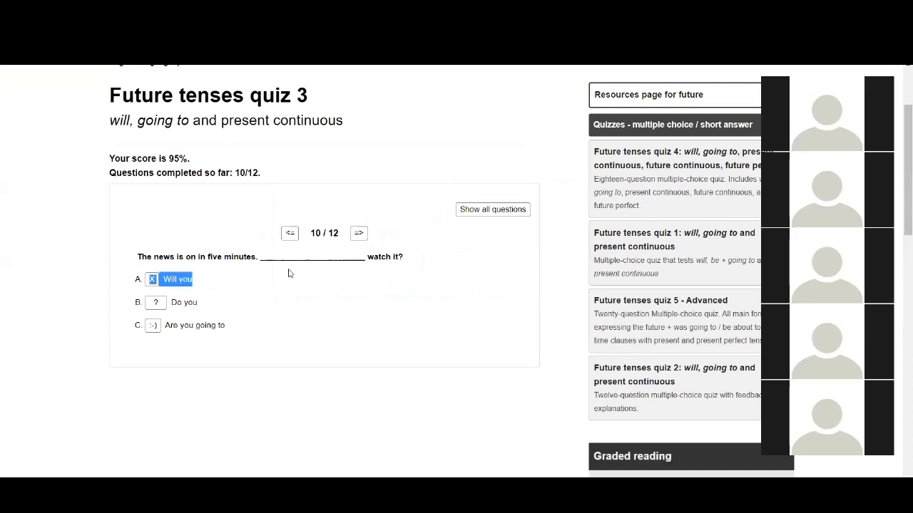
{"action": "left_click", "coordinate": [161, 326]}
{"action": "left_click_drag", "start_coordinate": [231, 308], "coordinate": [137, 307]}
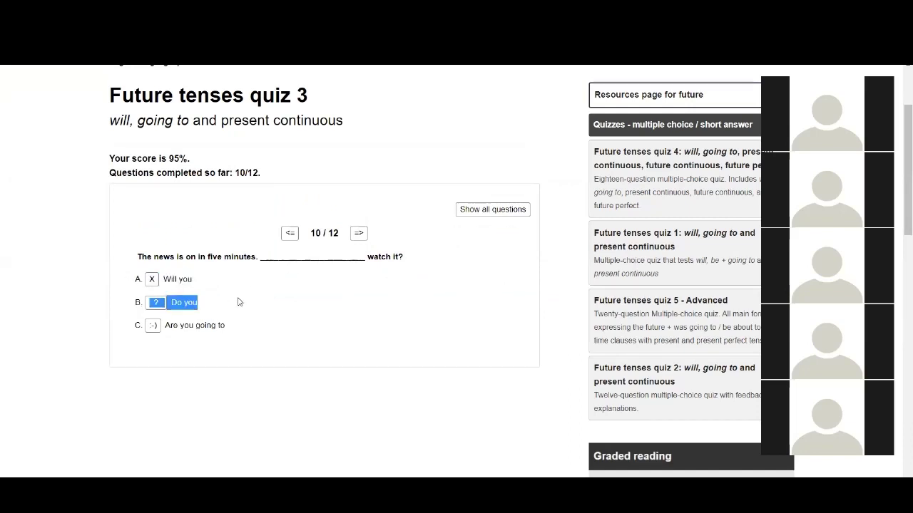
{"action": "left_click", "coordinate": [239, 300]}
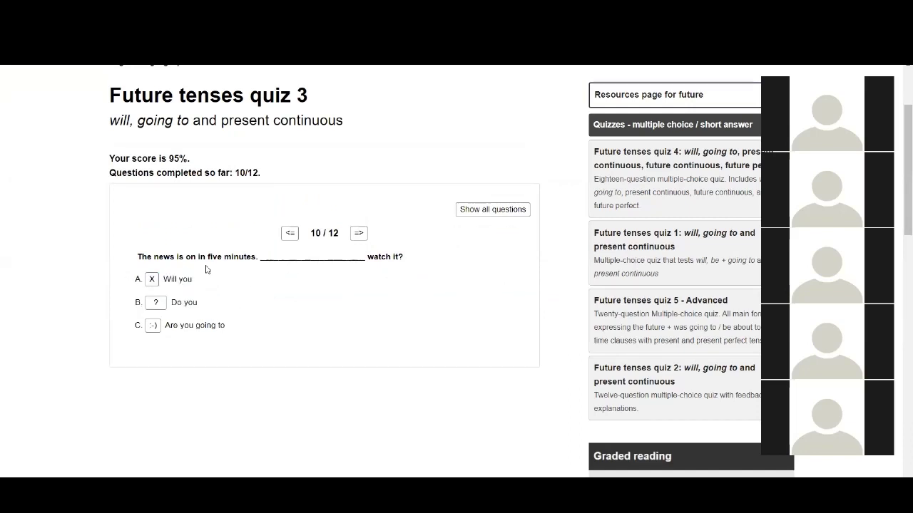
Step: On question 11, choose 'am seeing' for the arranged client meeting at three
{"action": "left_click", "coordinate": [359, 234]}
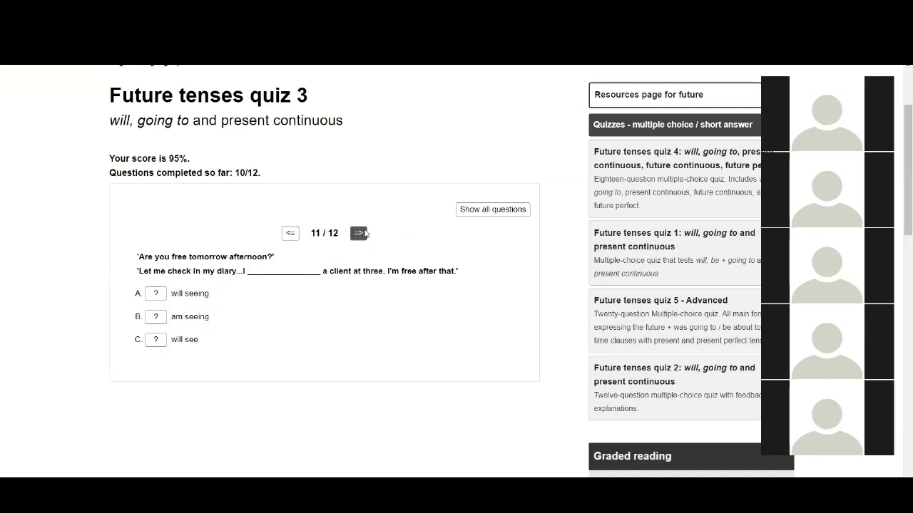
{"action": "left_click_drag", "start_coordinate": [138, 257], "coordinate": [275, 259]}
{"action": "left_click", "coordinate": [275, 259]}
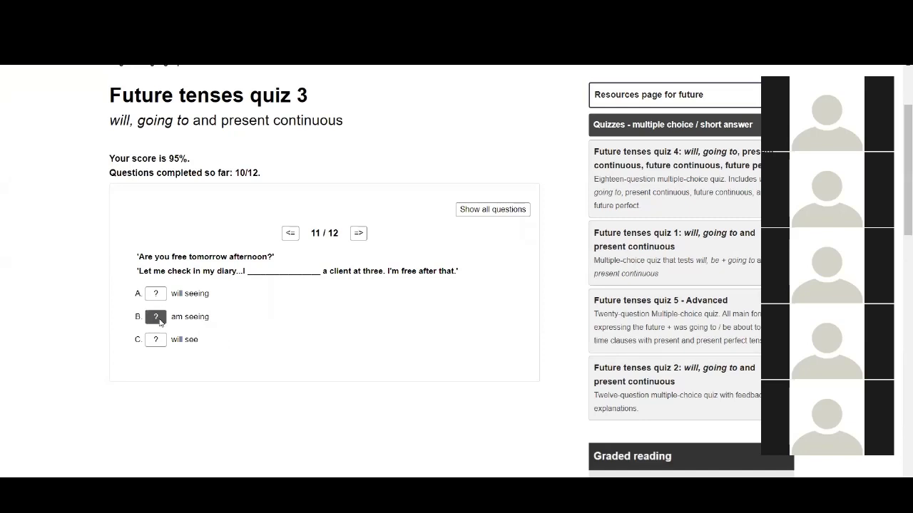
{"action": "left_click_drag", "start_coordinate": [328, 271], "coordinate": [386, 279]}
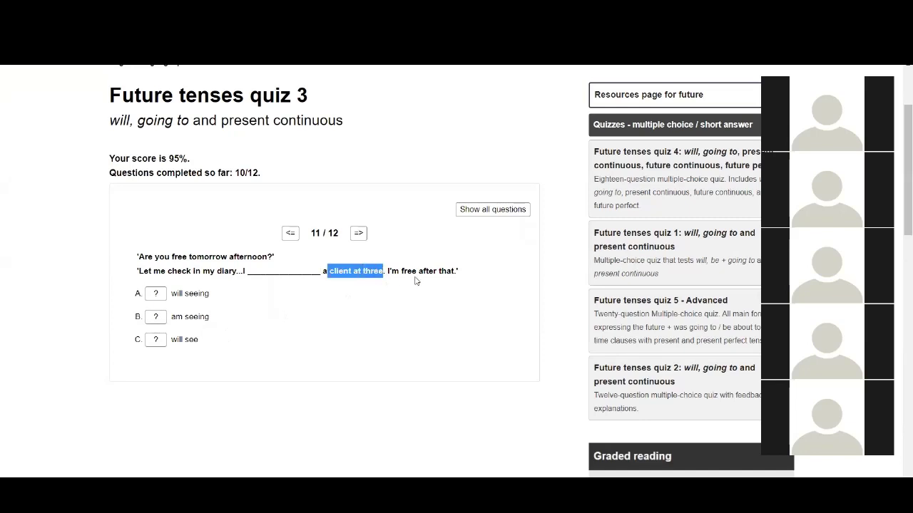
{"action": "left_click", "coordinate": [155, 318]}
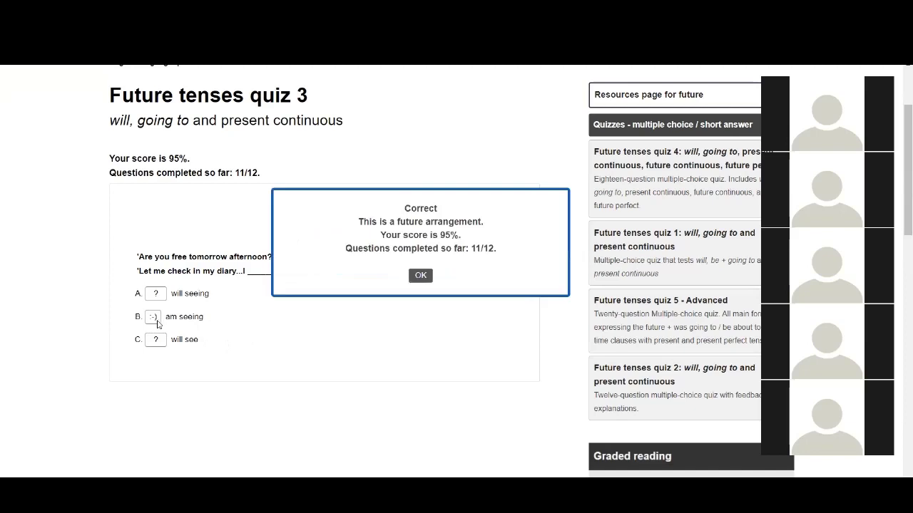
{"action": "left_click_drag", "start_coordinate": [378, 223], "coordinate": [470, 243]}
{"action": "left_click", "coordinate": [420, 275]}
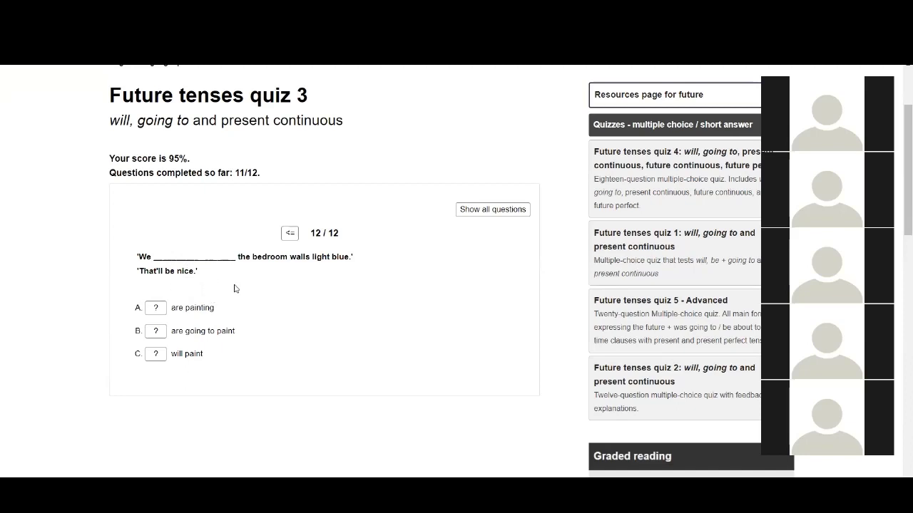
Step: Answer question 12 with 'are going to paint' and close the final feedback
{"action": "left_click_drag", "start_coordinate": [197, 272], "coordinate": [353, 258]}
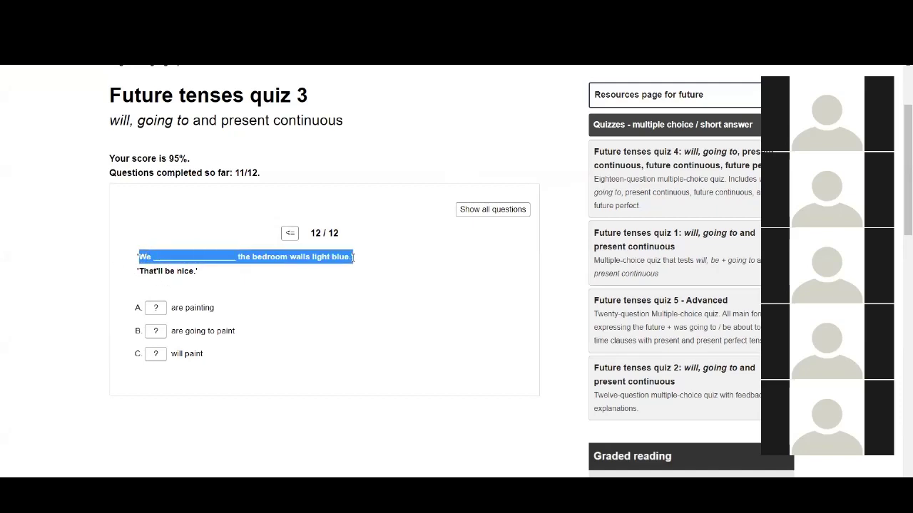
{"action": "left_click", "coordinate": [155, 332]}
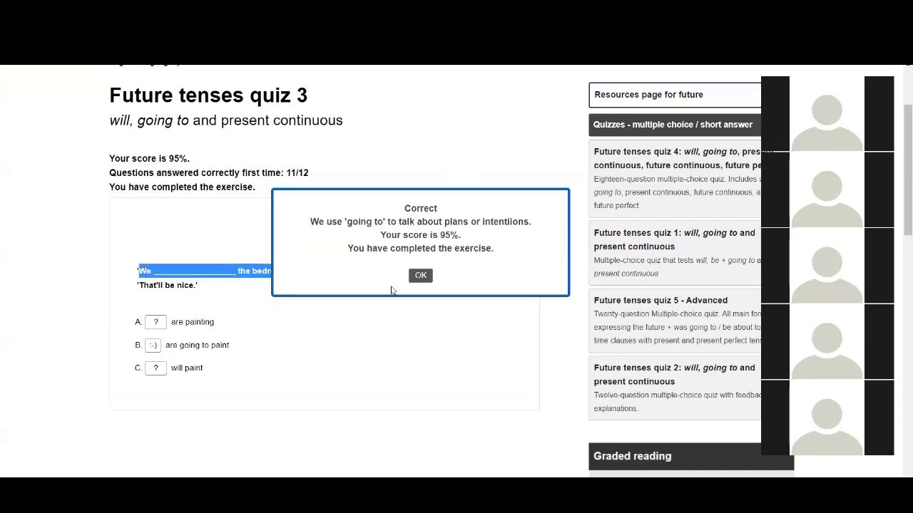
{"action": "left_click", "coordinate": [428, 275]}
{"action": "left_click", "coordinate": [378, 263]}
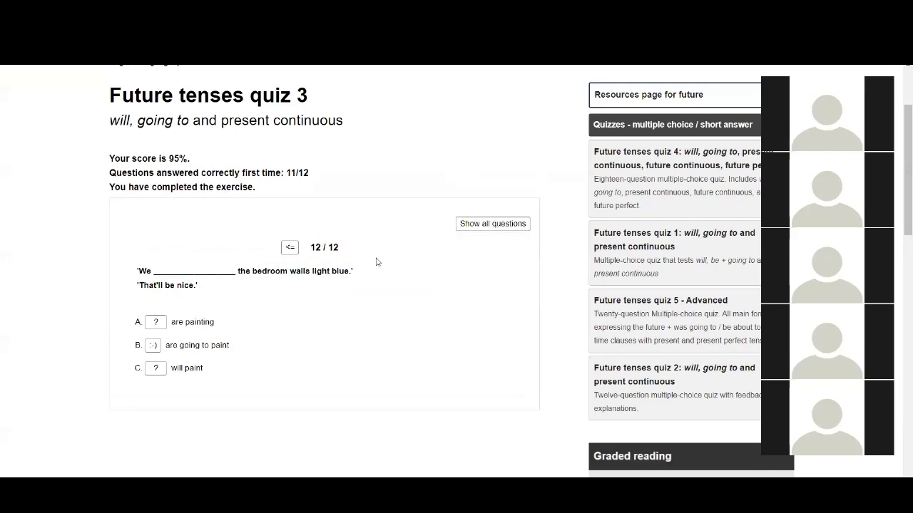